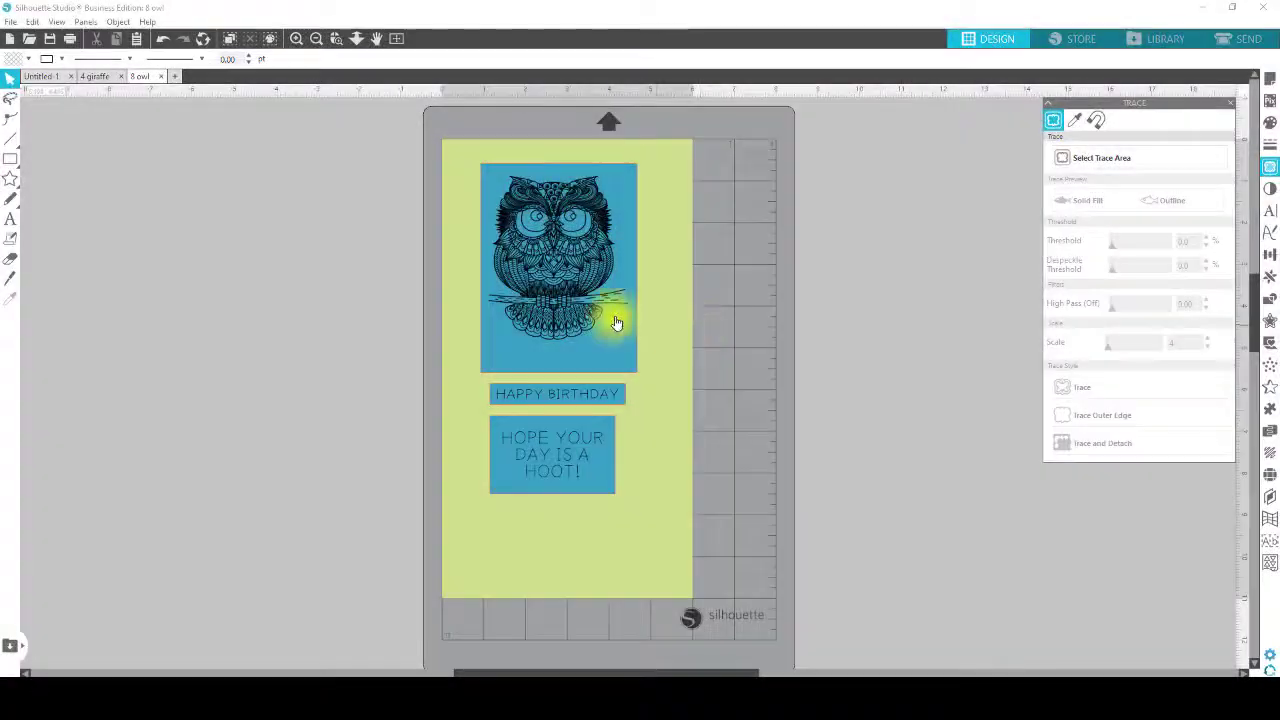
Move the owl card design off the mat to the left of the page.
drag(608, 320, 350, 318)
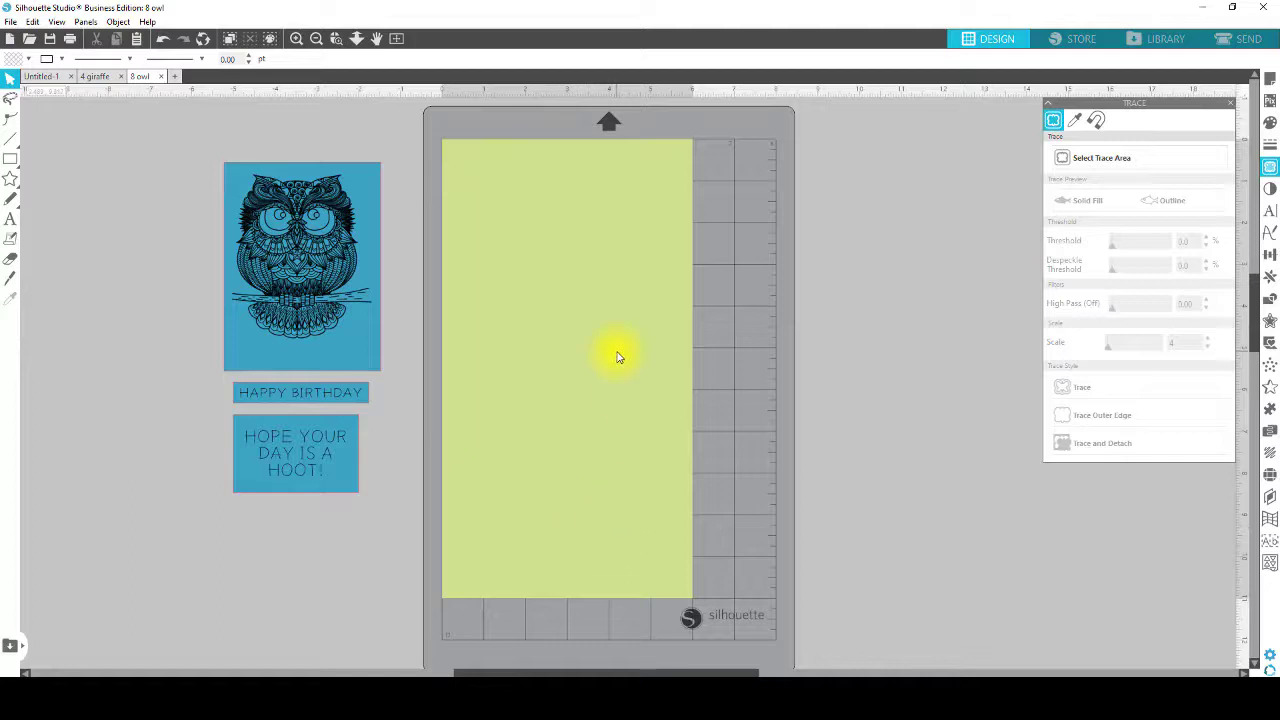
Show the custom 6 by 11 inch page setup and nudge the owl design toward the page.
click(1269, 80)
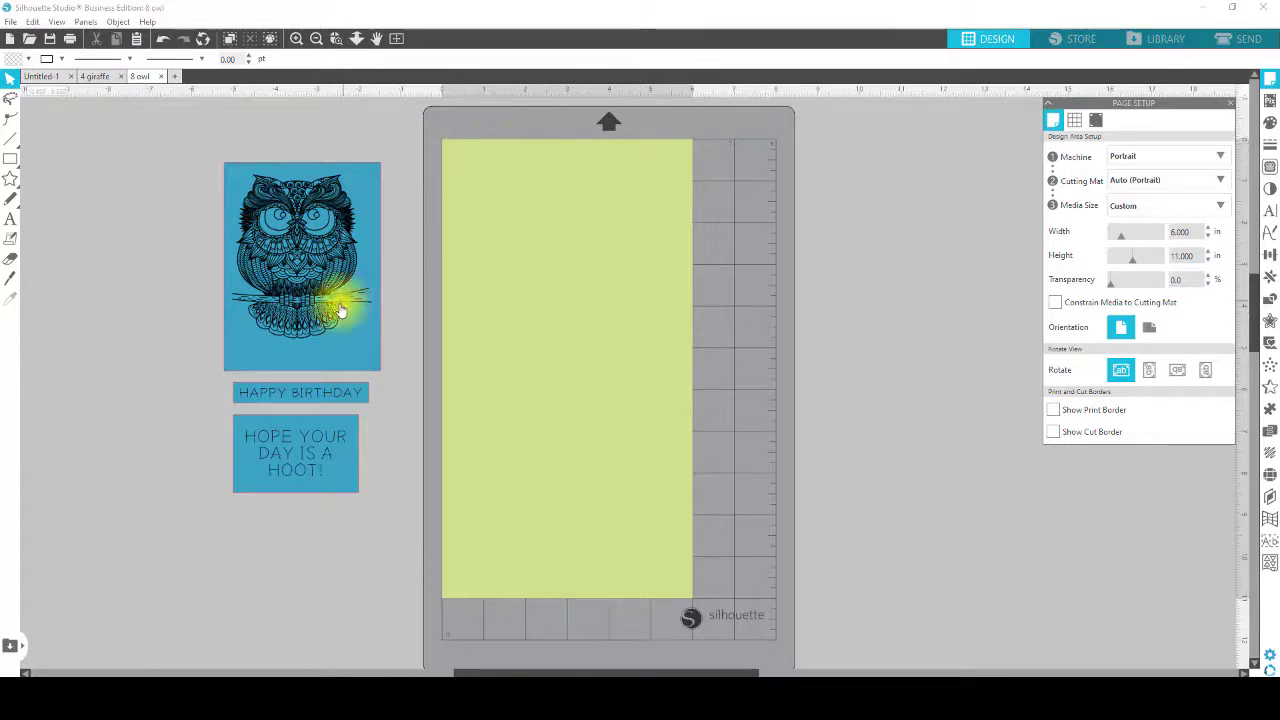
drag(322, 339, 294, 335)
Ungroup the owl card design and select just the owl image panel.
click(180, 229)
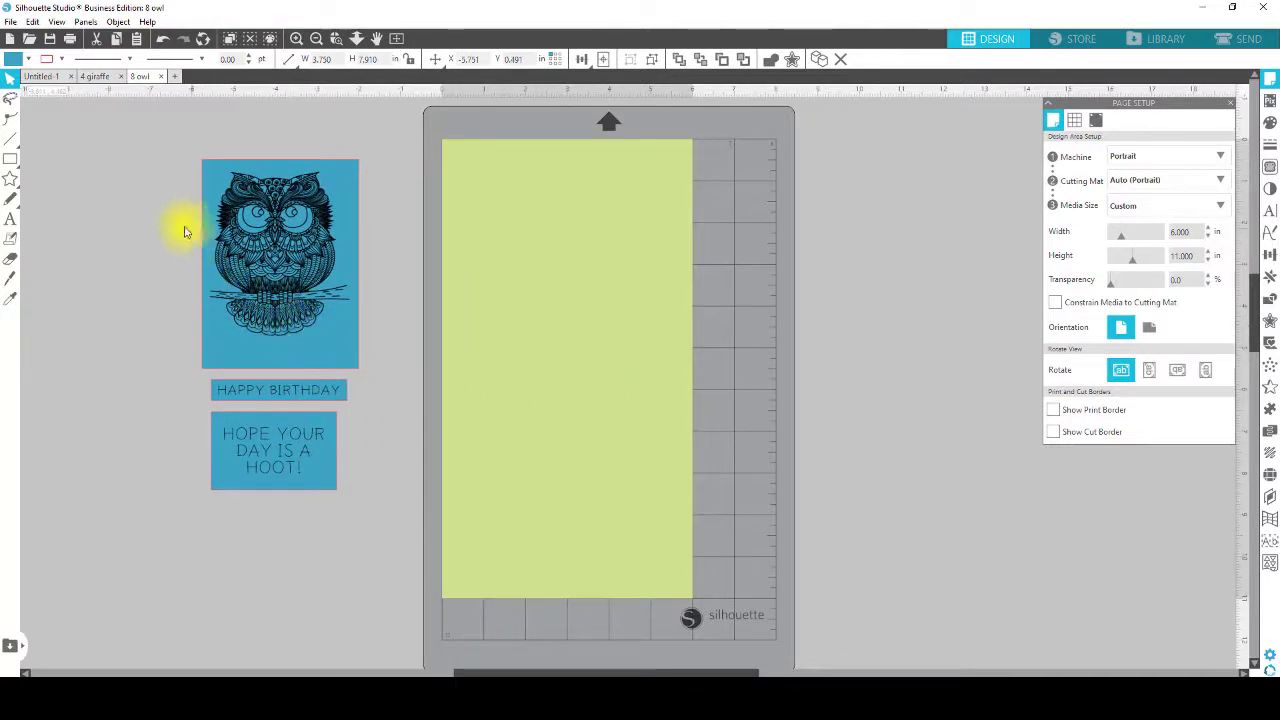
click(222, 360)
right_click(222, 360)
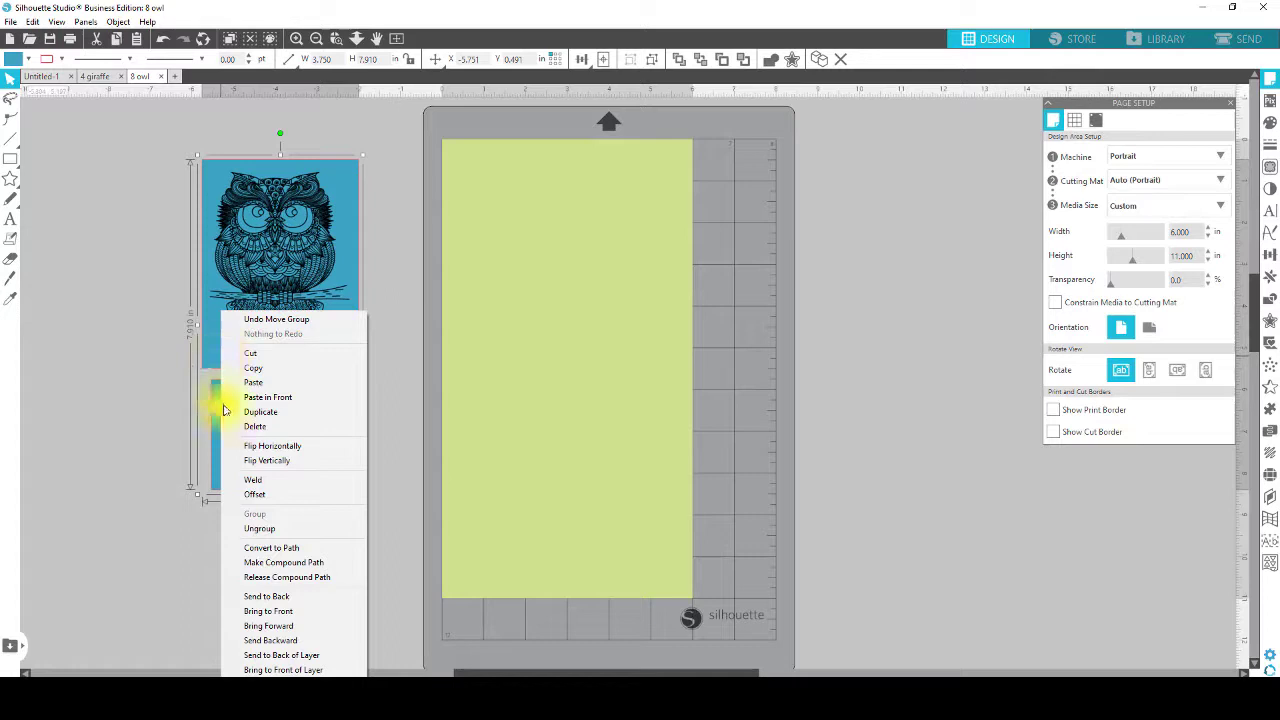
click(252, 527)
click(143, 457)
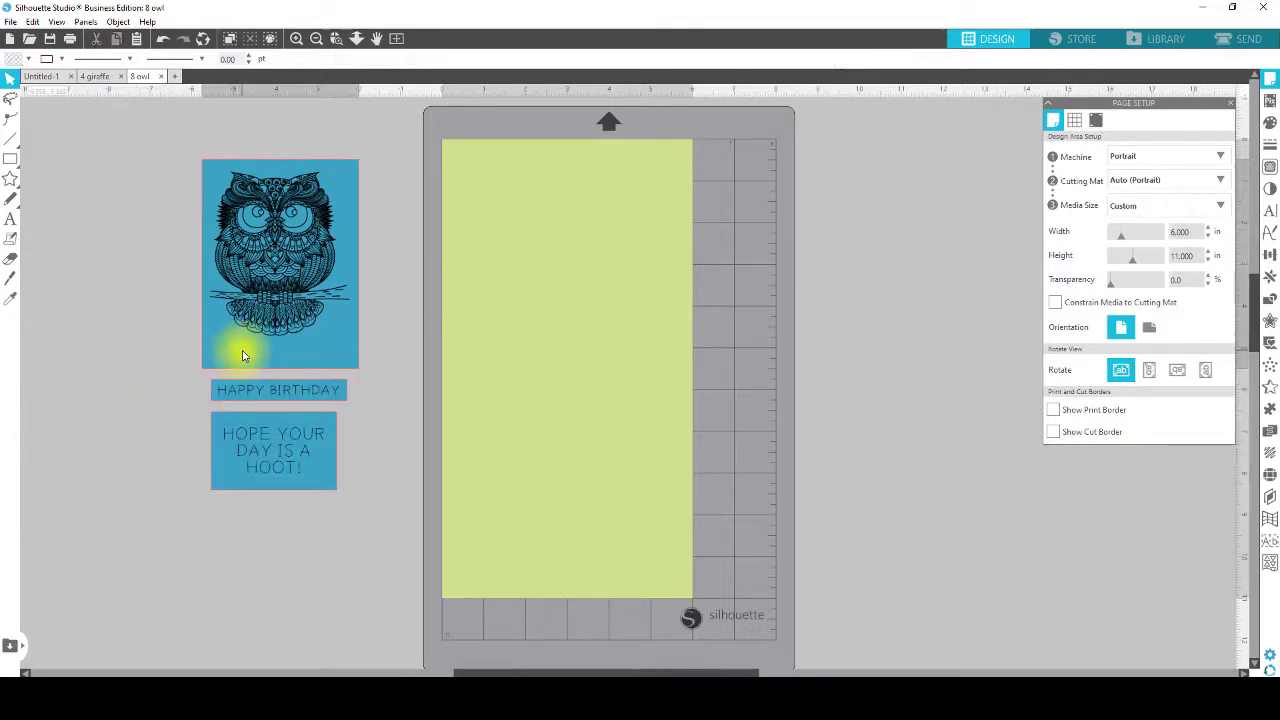
click(240, 349)
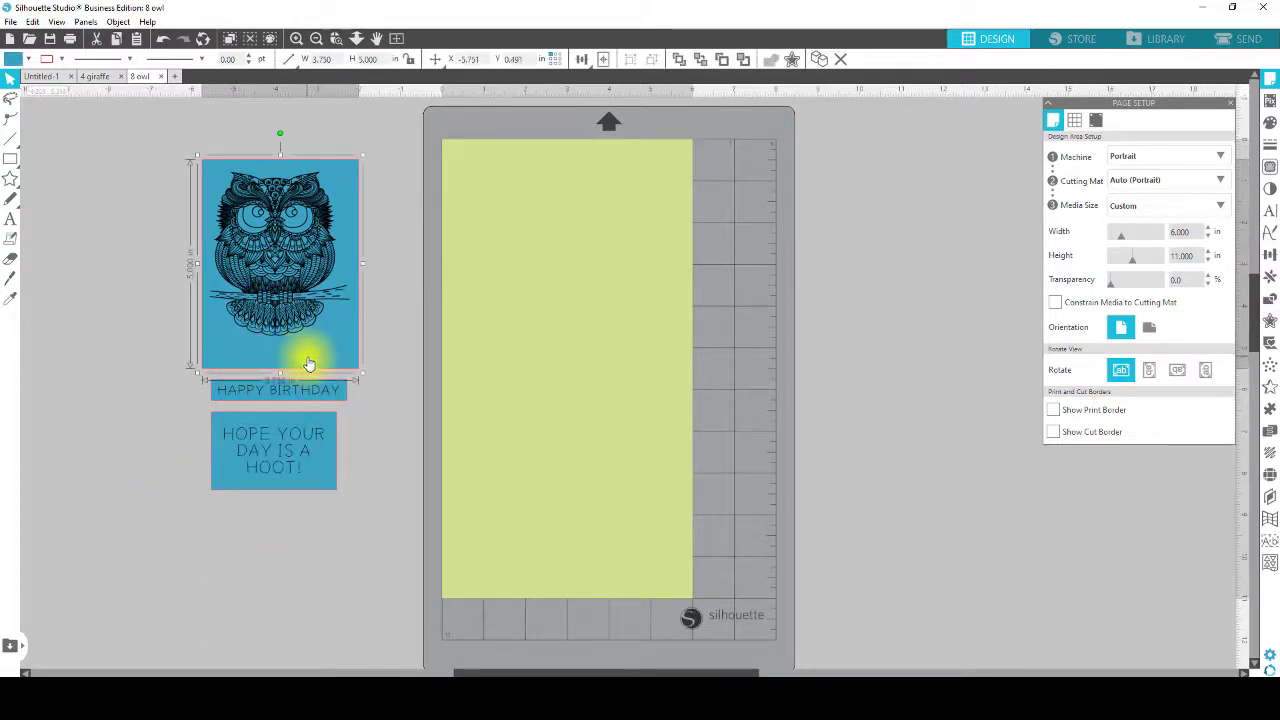
Draw a rectangle, size it 3.75 by 5 inches, and position it on the page.
click(10, 158)
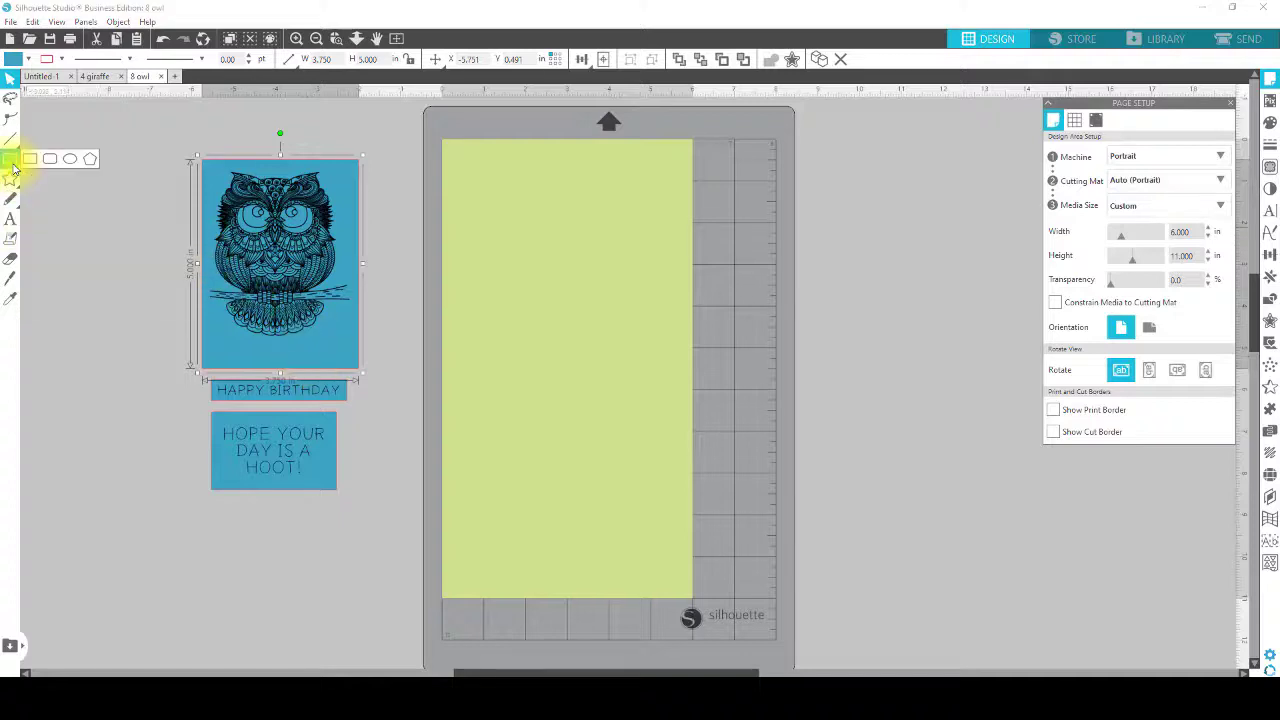
drag(547, 265, 568, 292)
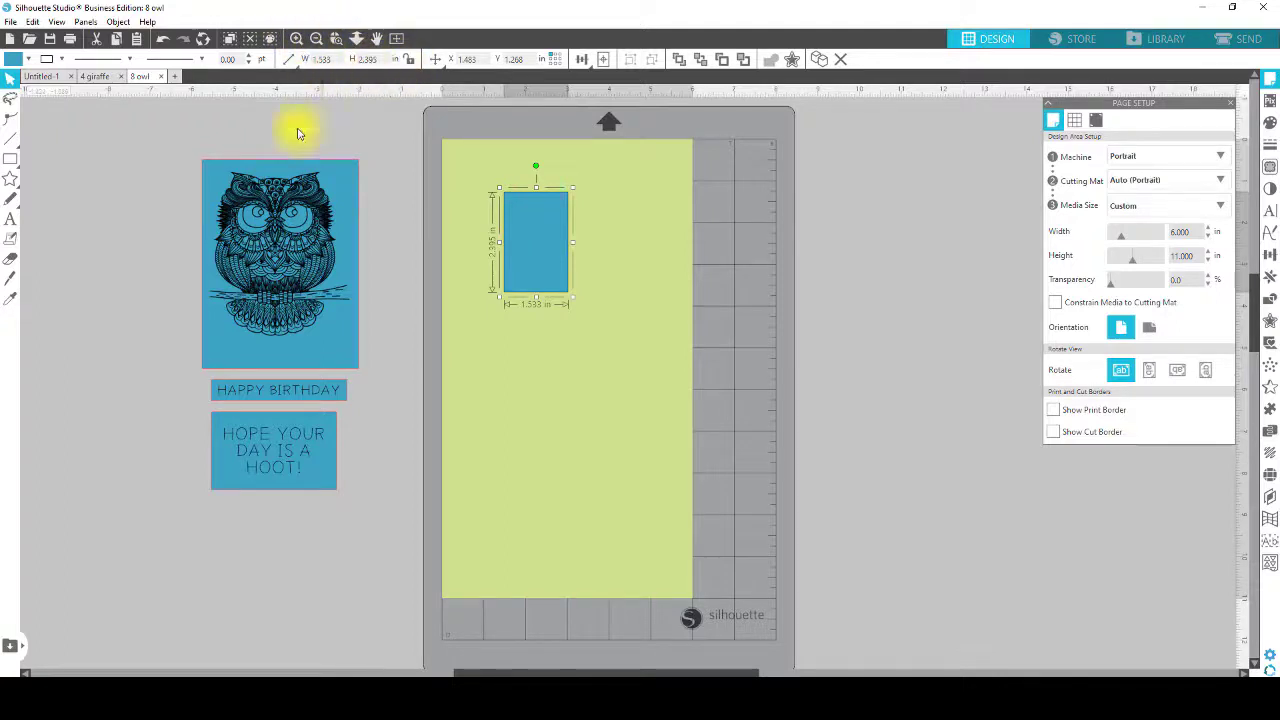
click(215, 338)
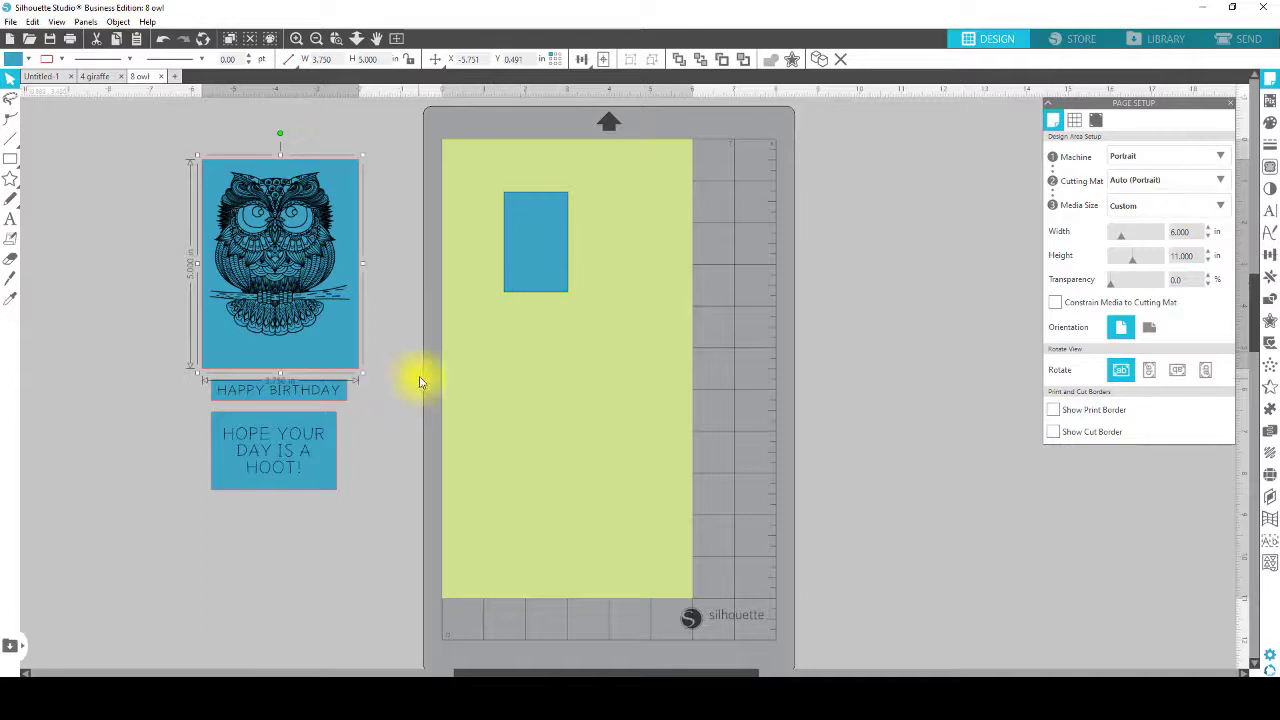
click(305, 59)
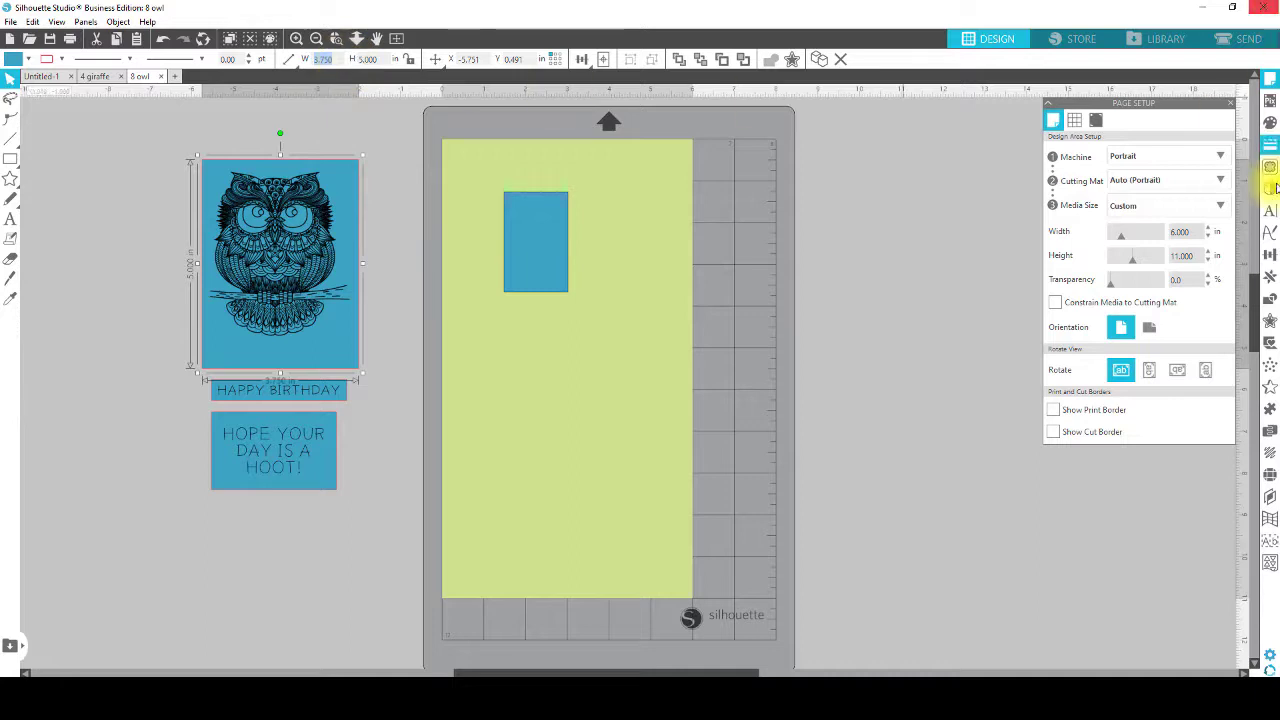
click(531, 264)
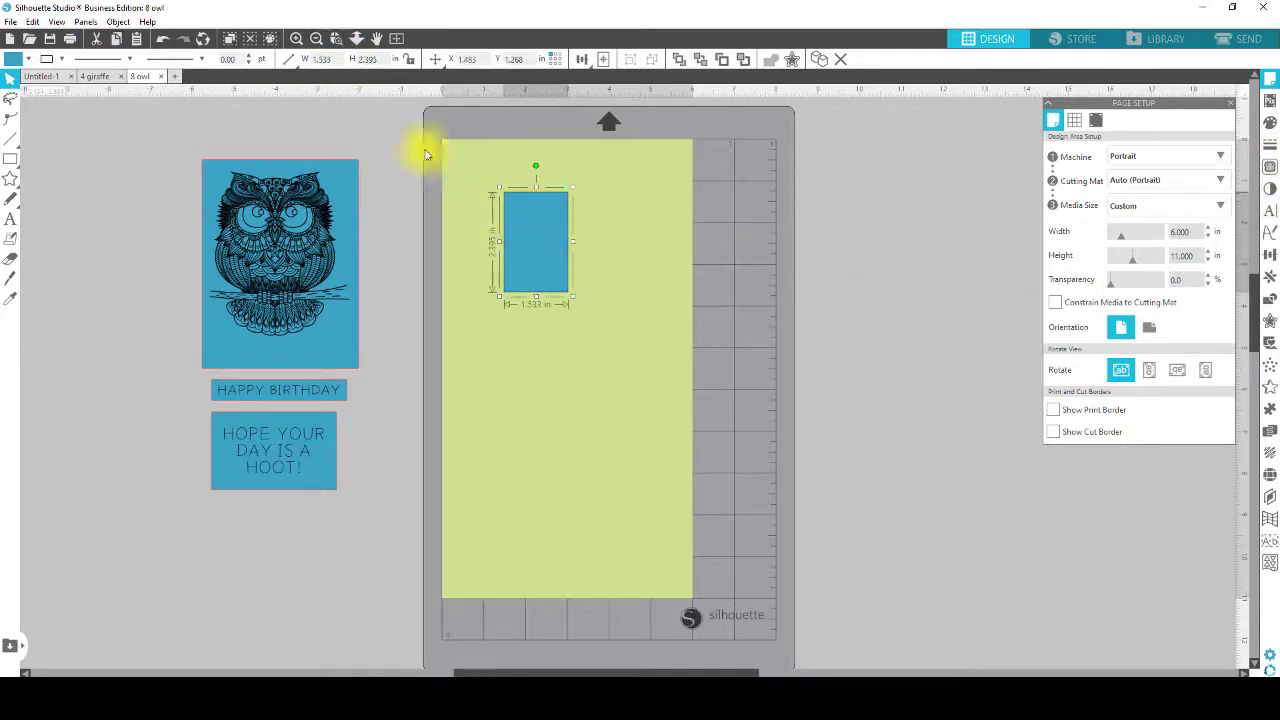
click(335, 59)
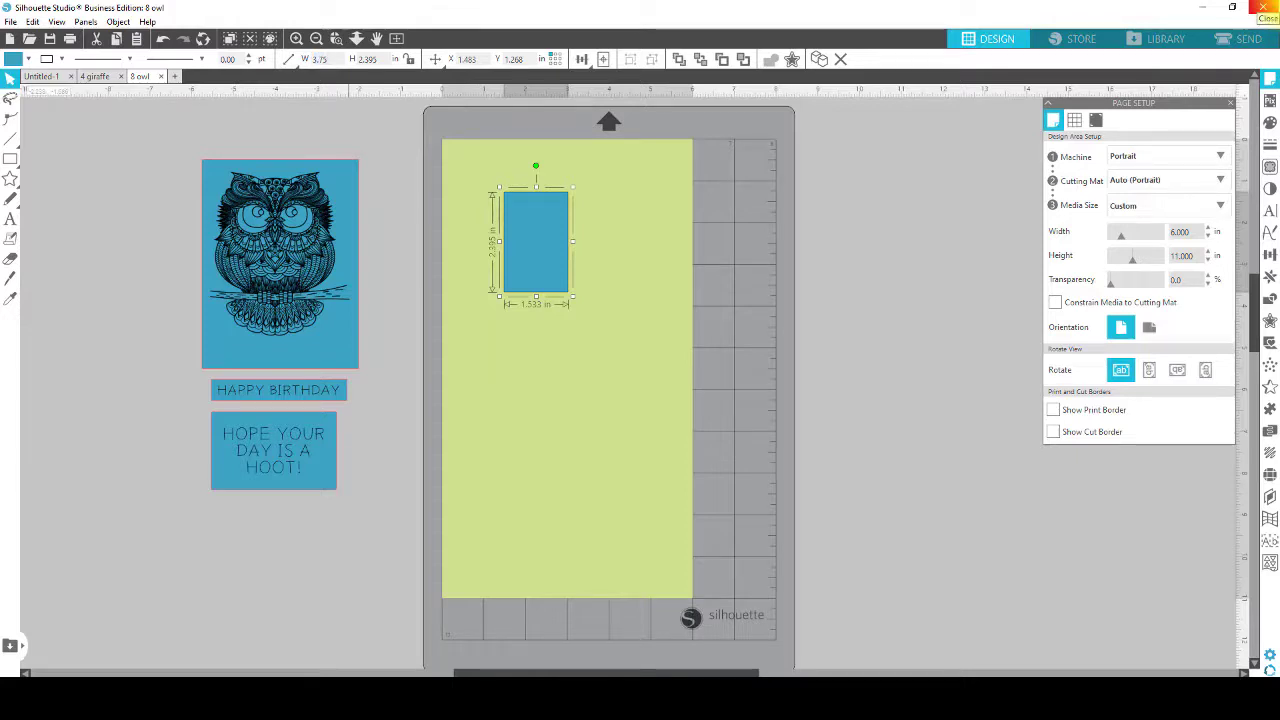
key(Return)
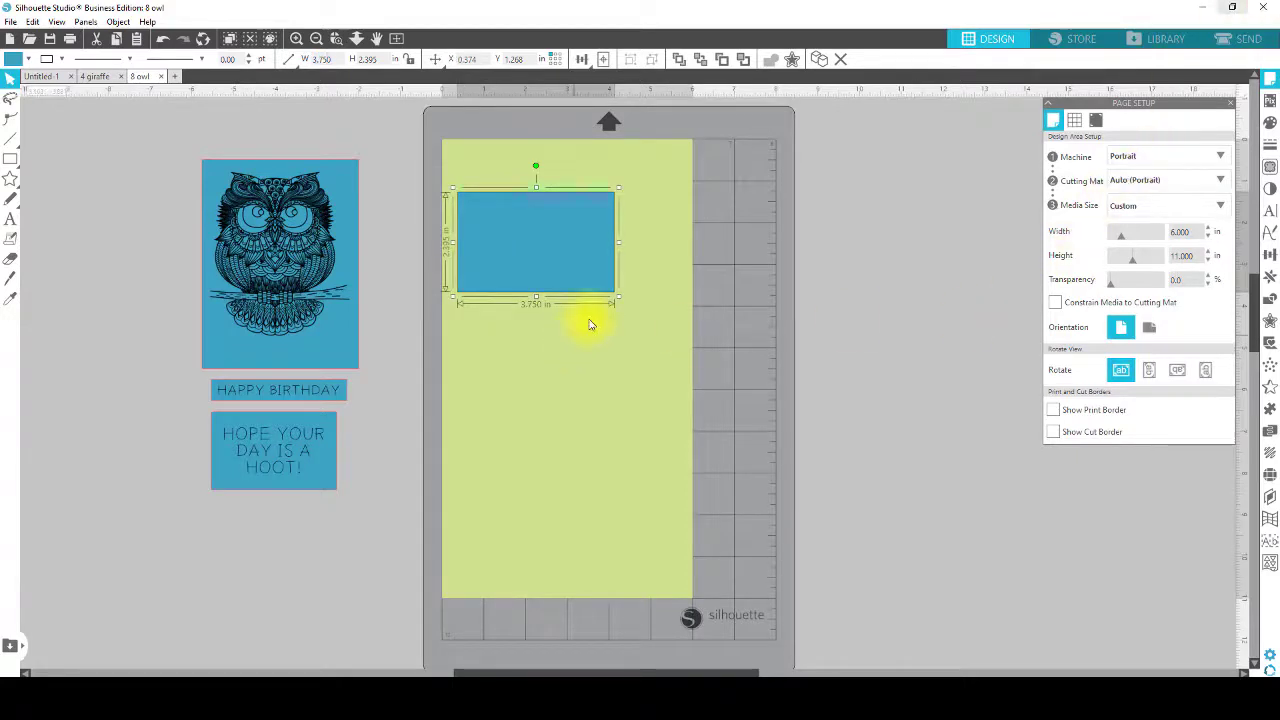
drag(580, 222, 588, 194)
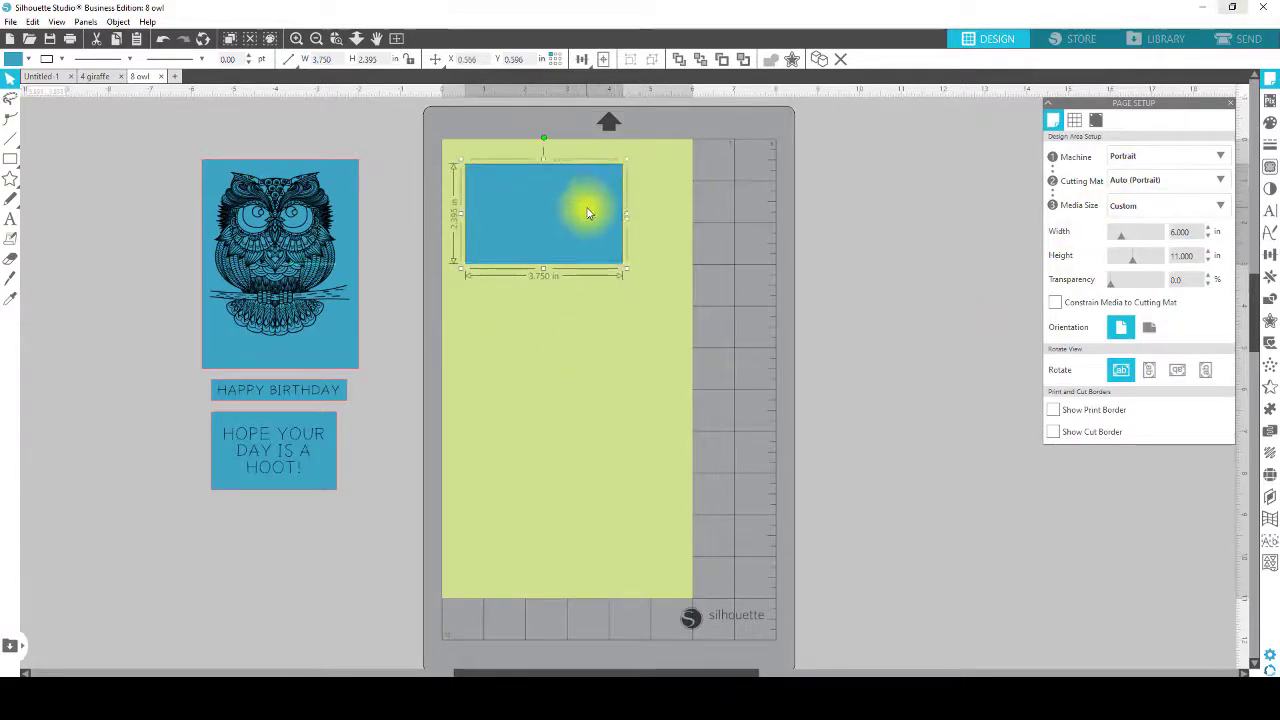
click(379, 60)
key(Return)
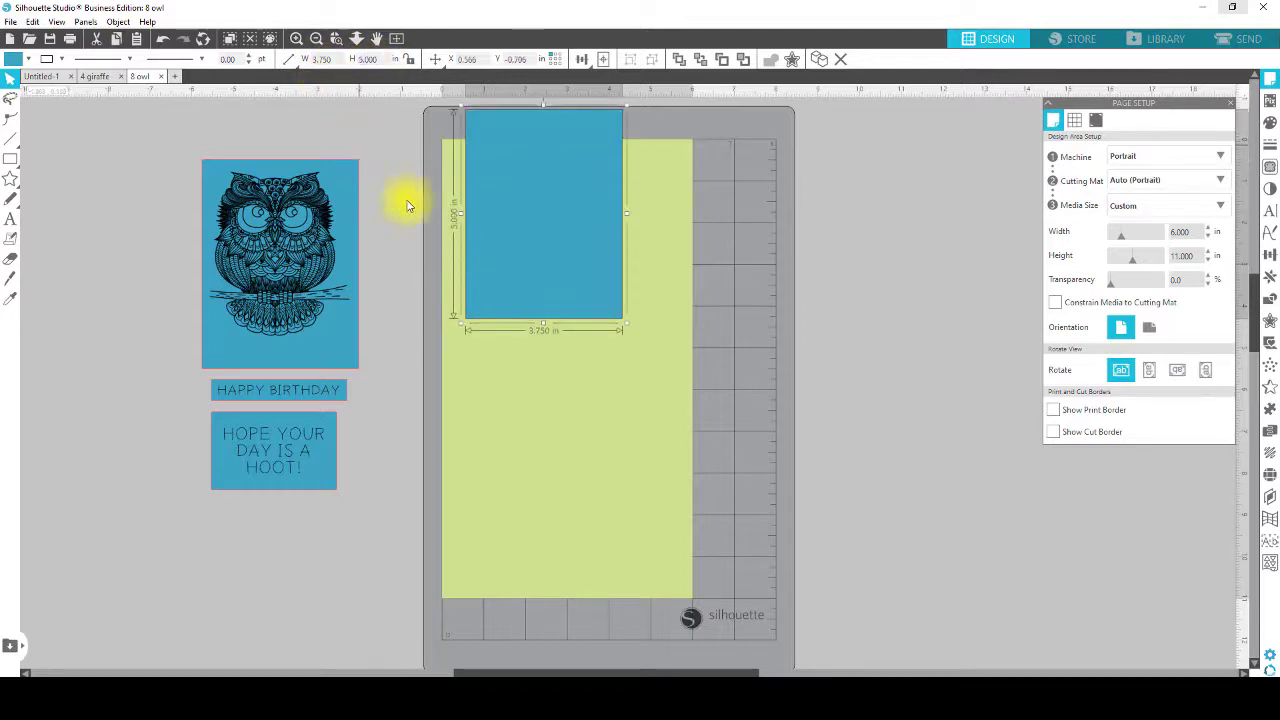
drag(543, 263, 562, 313)
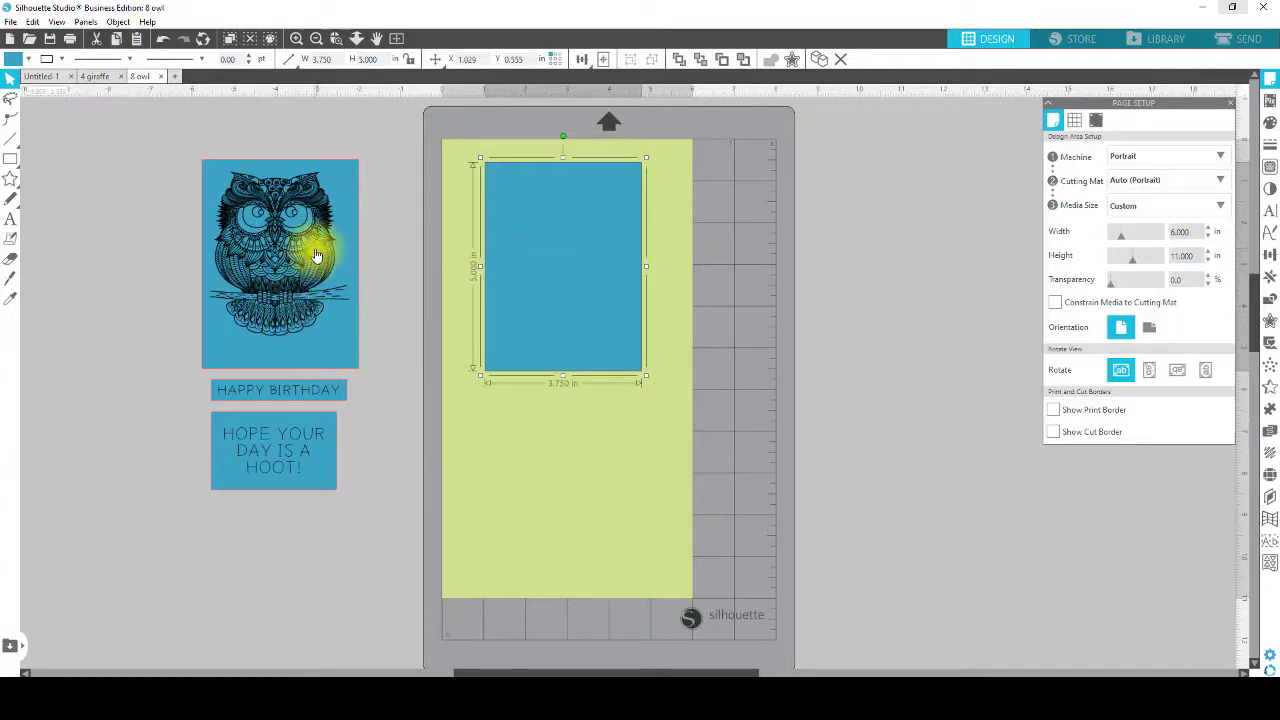
Merge the '8 owl' SVG from Downloads > 35 Animals Coloring Pages > SVG.
click(10, 21)
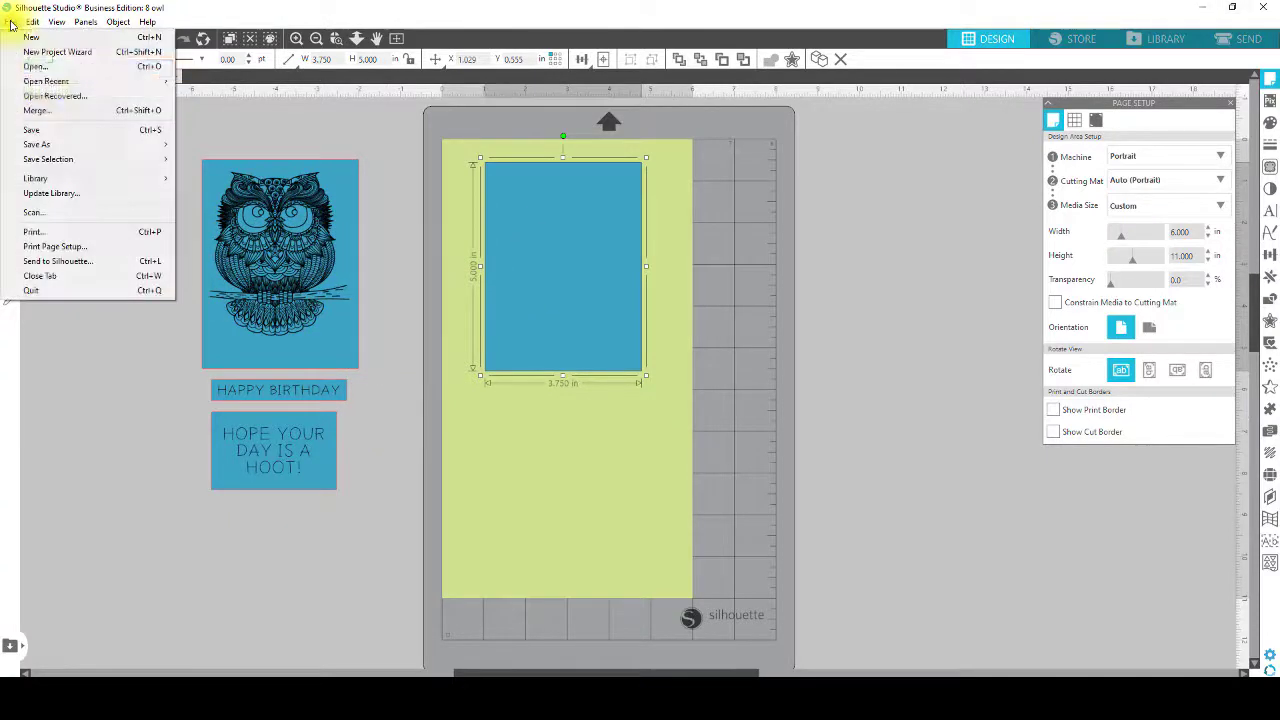
click(40, 111)
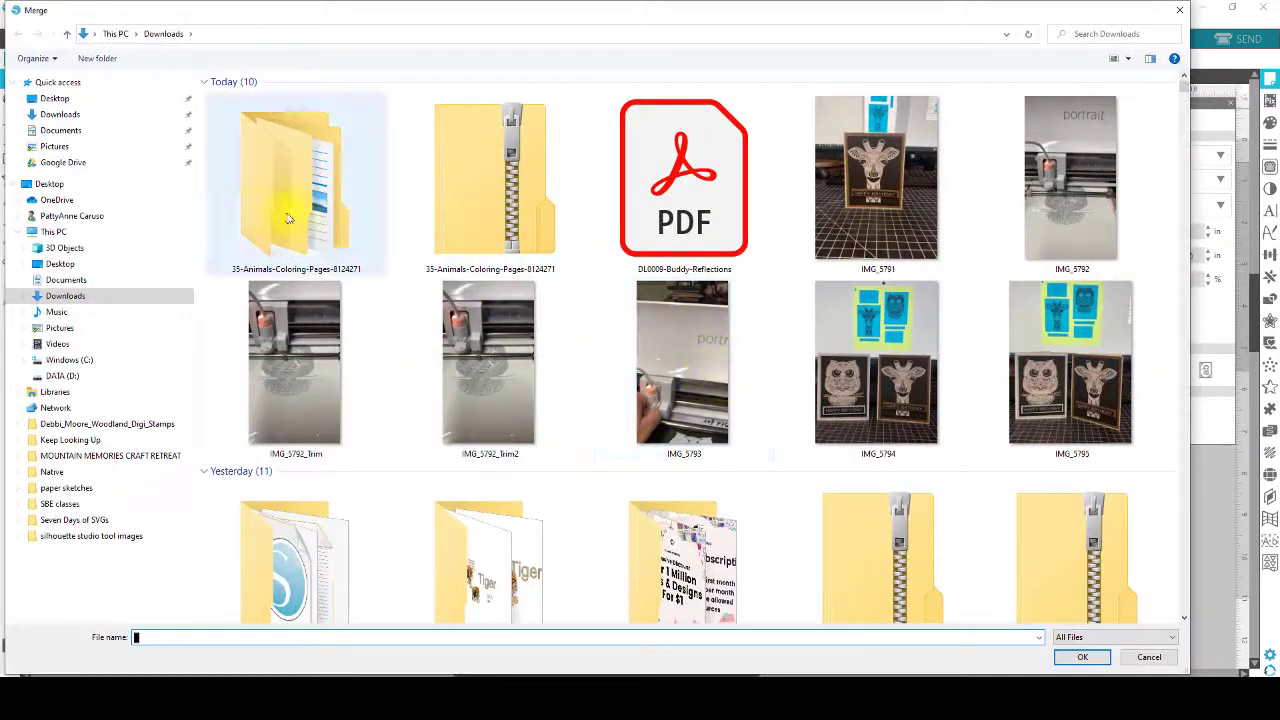
double_click(308, 210)
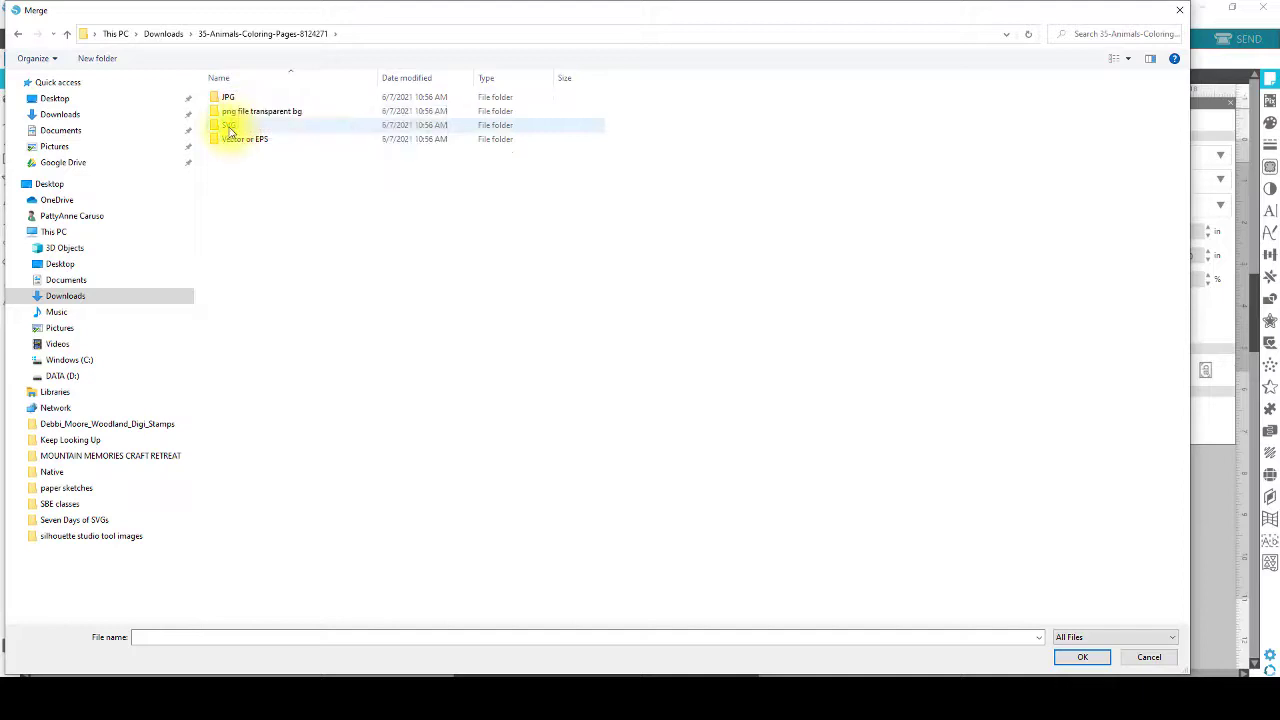
double_click(229, 126)
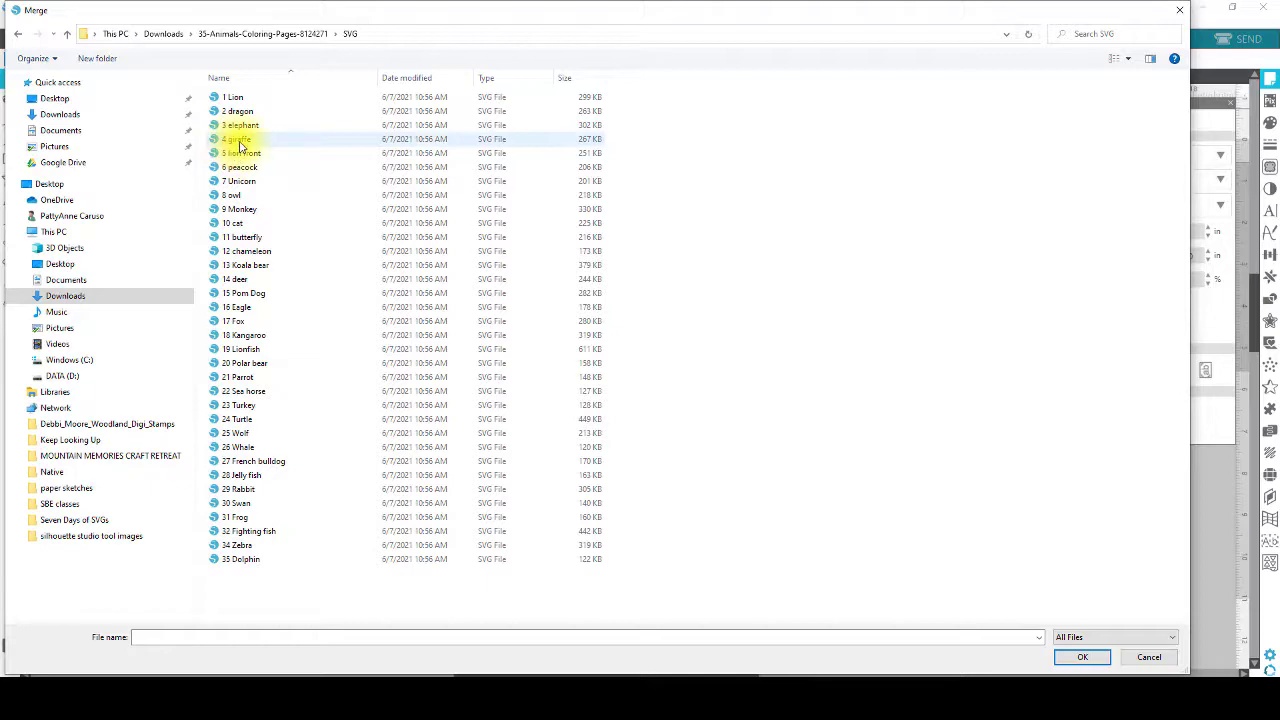
double_click(232, 195)
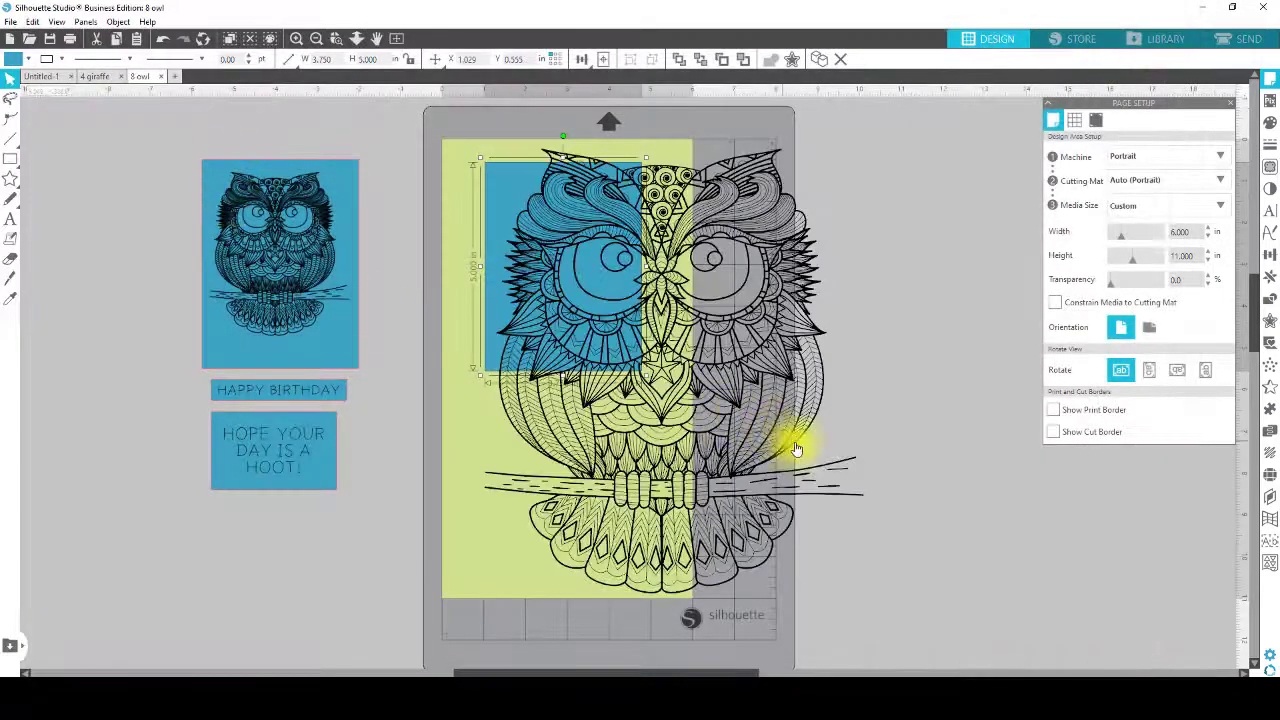
Group the merged owl line art into one object, with the blue rectangle moved aside.
click(776, 423)
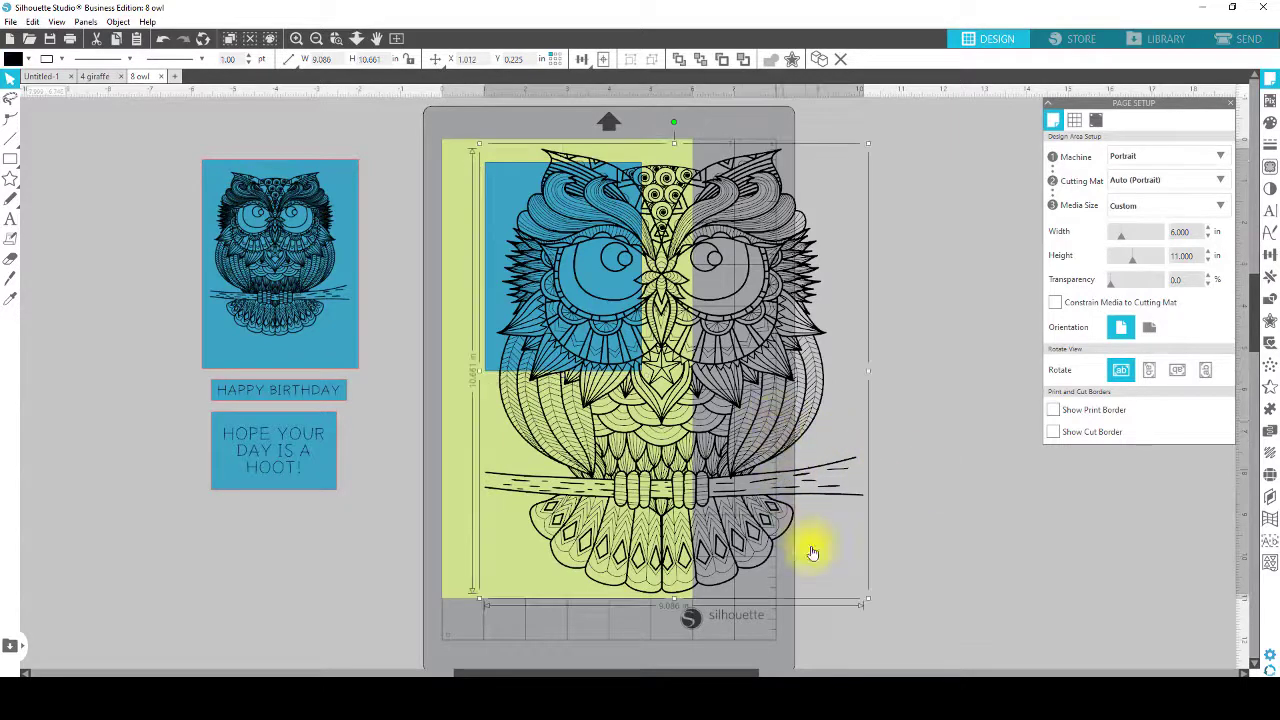
drag(867, 597, 660, 369)
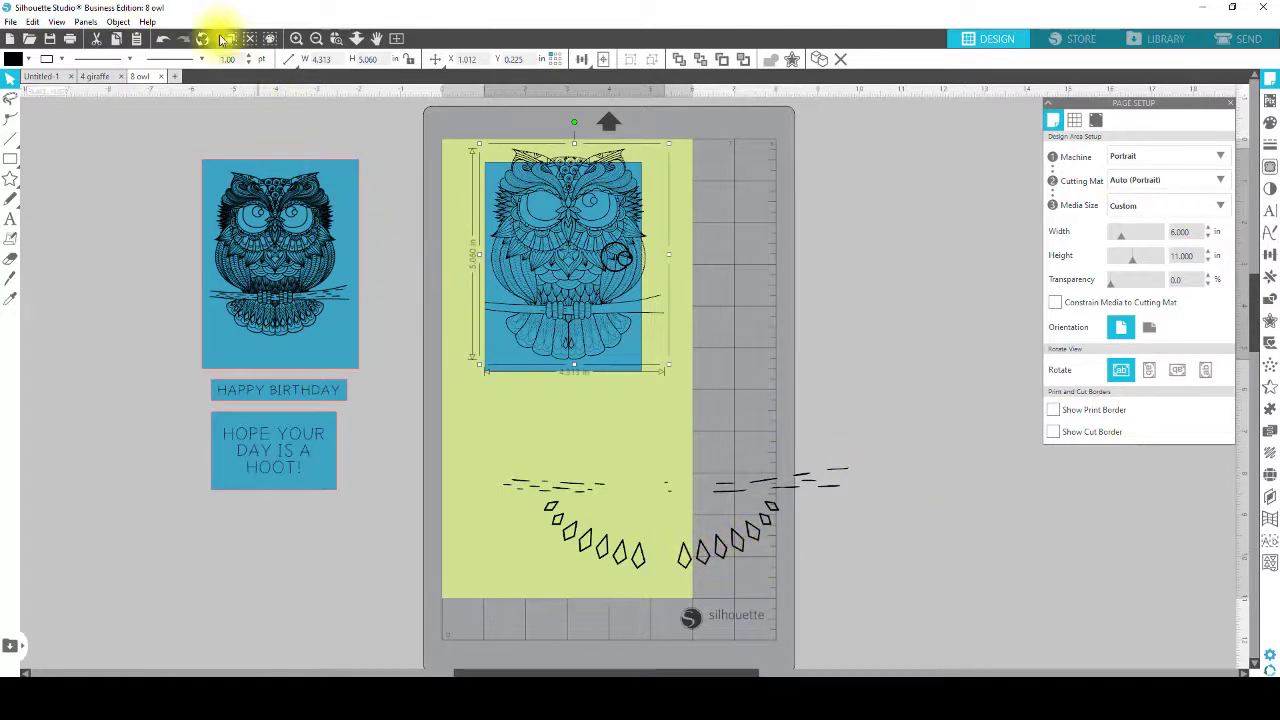
click(163, 39)
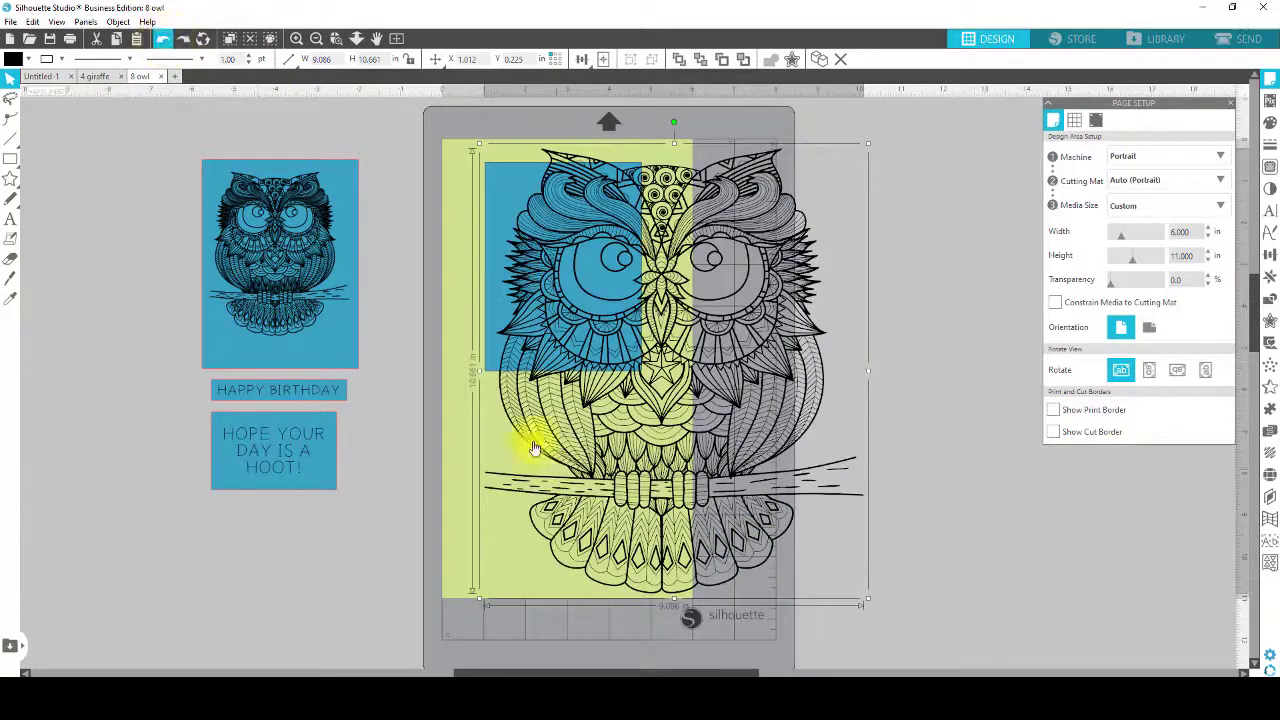
drag(505, 205, 220, 203)
click(518, 153)
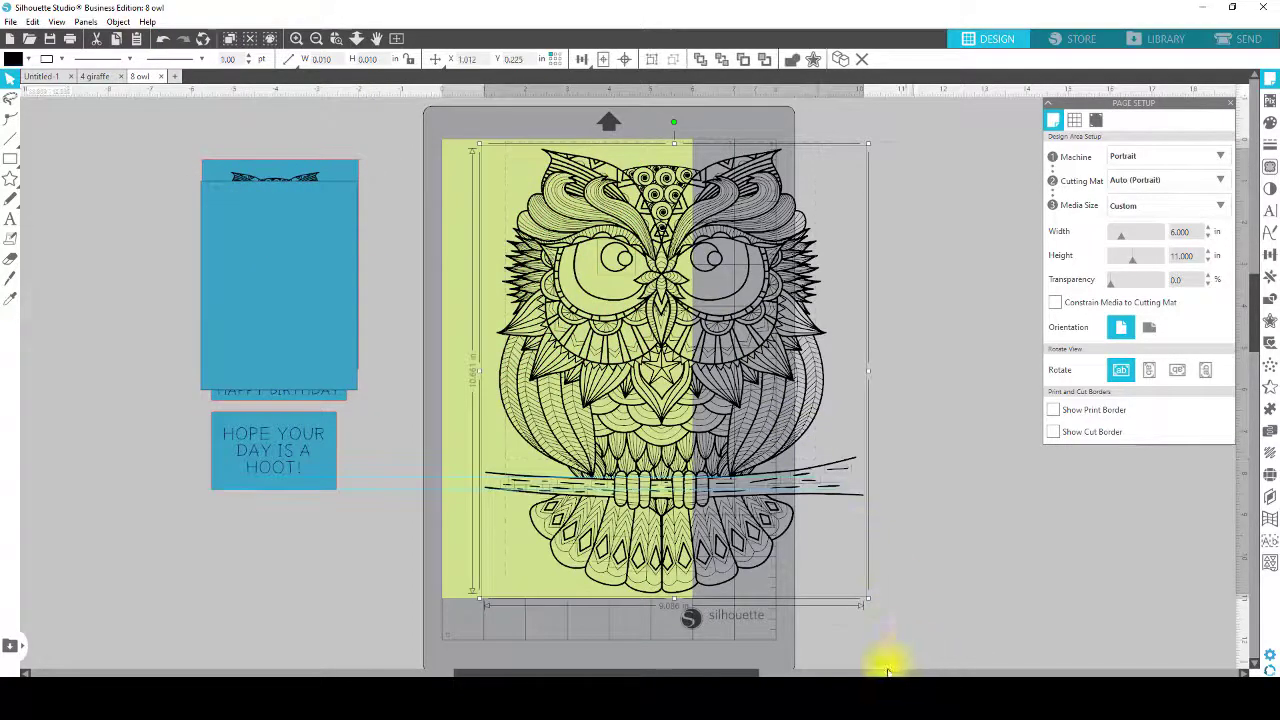
right_click(735, 490)
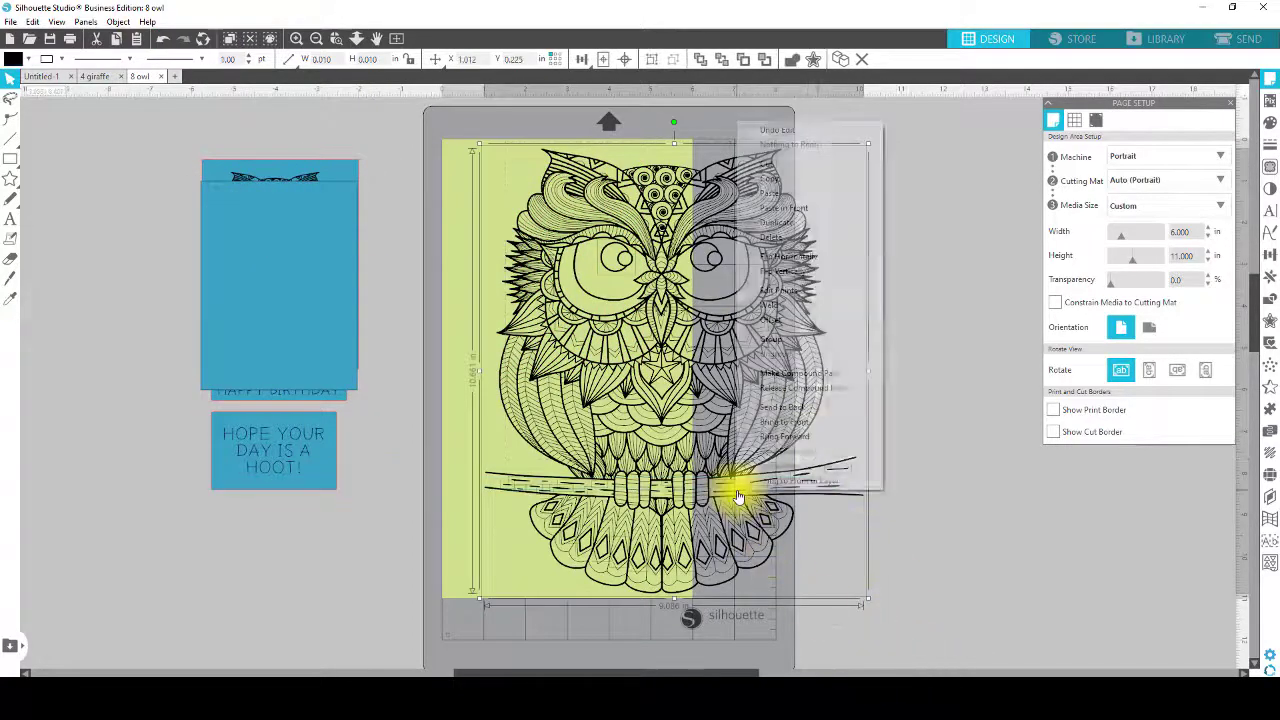
click(790, 338)
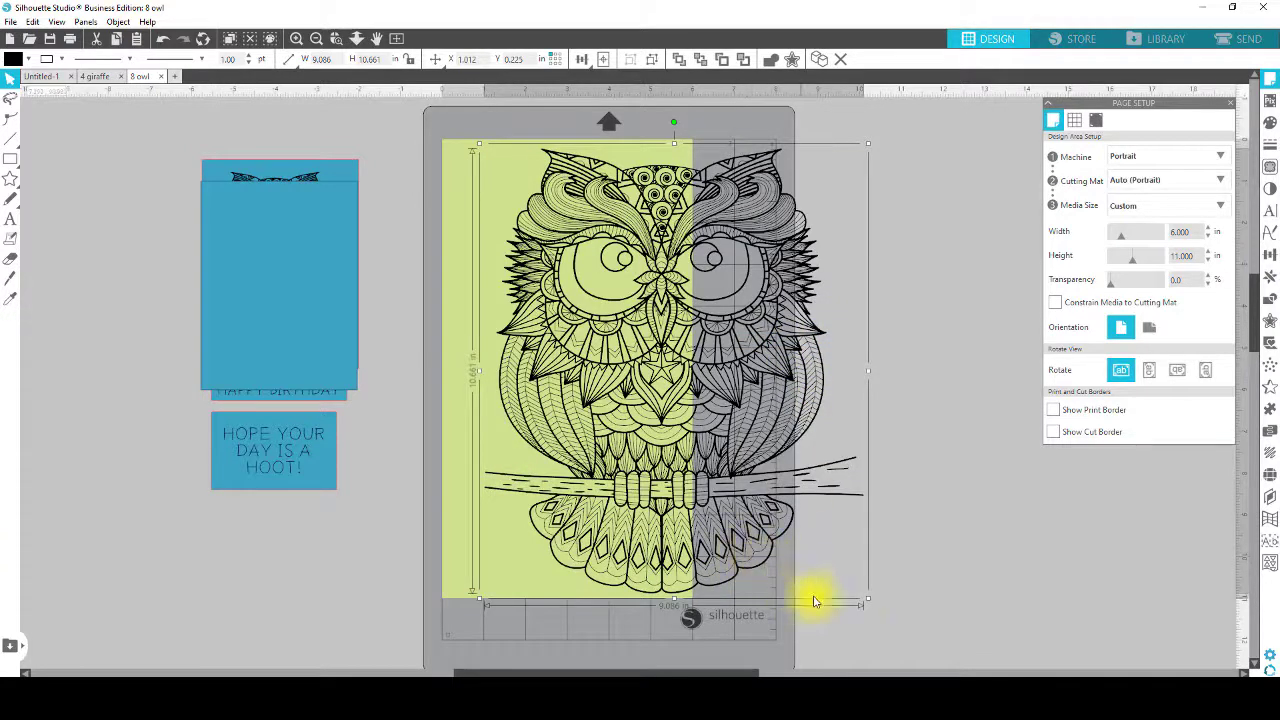
Shrink the owl and move the blue card panel onto the cutting mat under it.
drag(867, 598, 620, 346)
drag(326, 323, 598, 275)
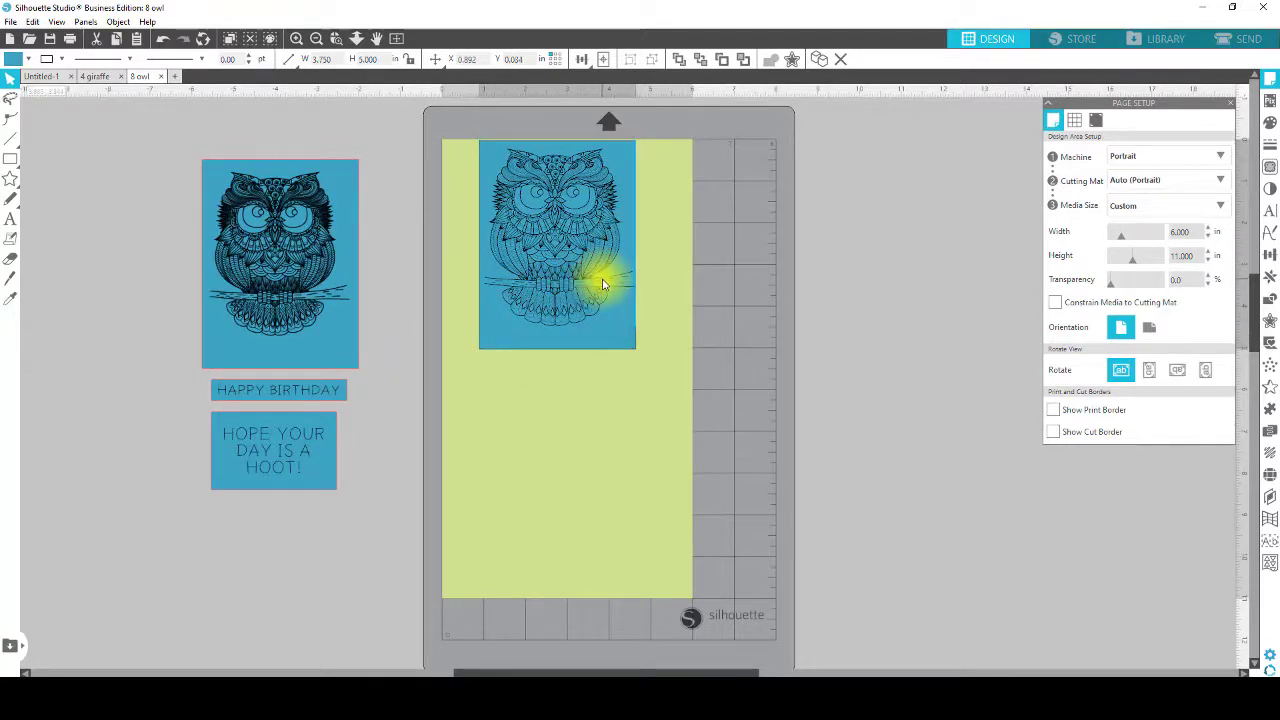
key(Escape)
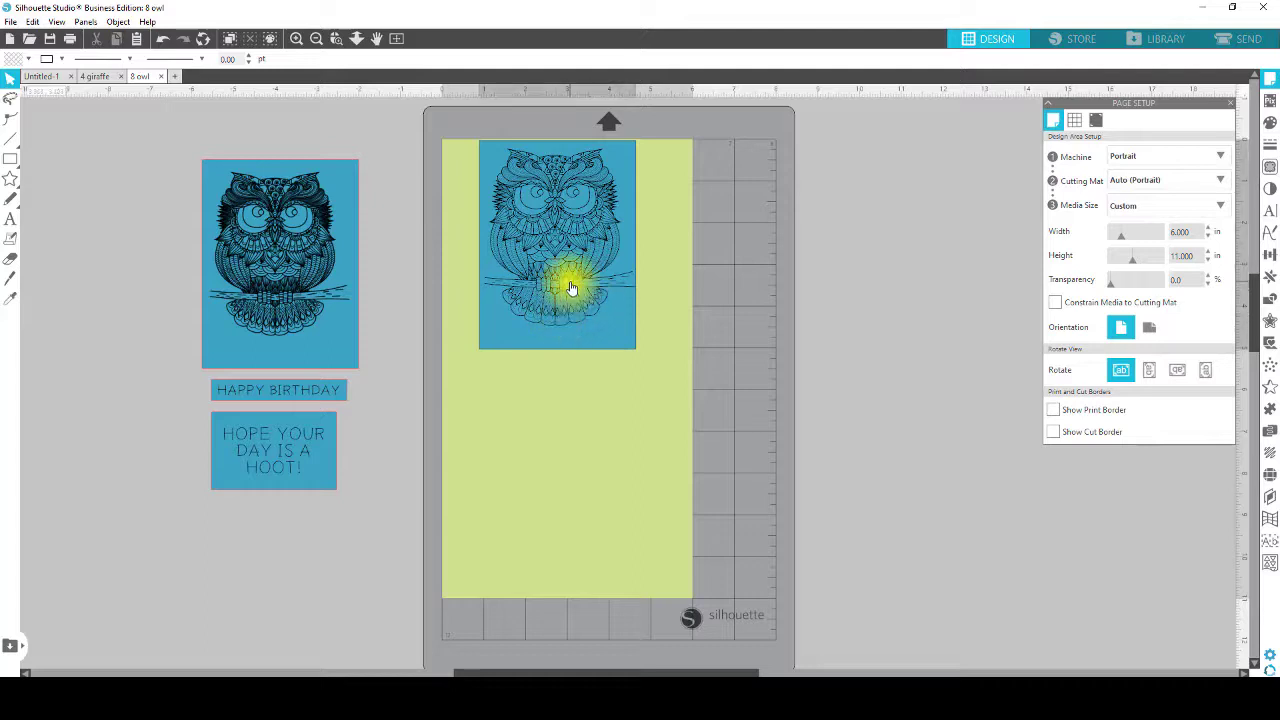
click(570, 281)
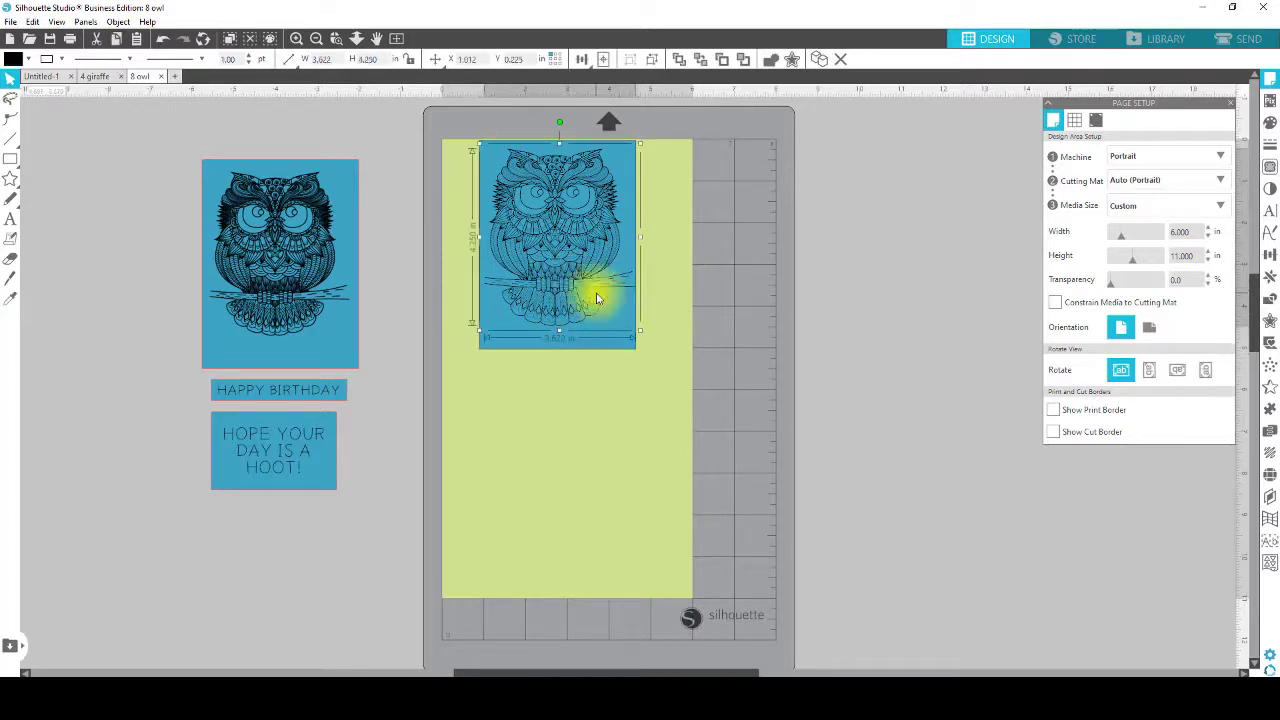
drag(640, 333, 634, 323)
drag(570, 249, 570, 246)
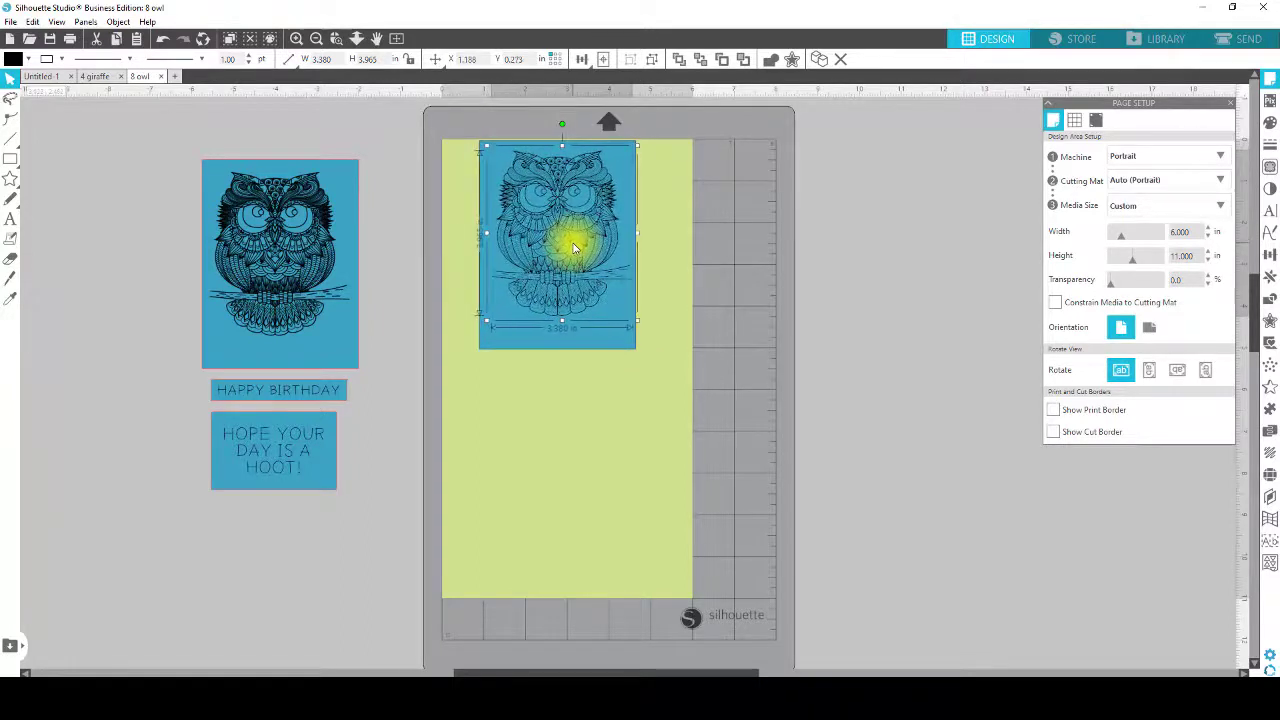
Centre the owl on the blue panel with Align Center.
click(607, 342)
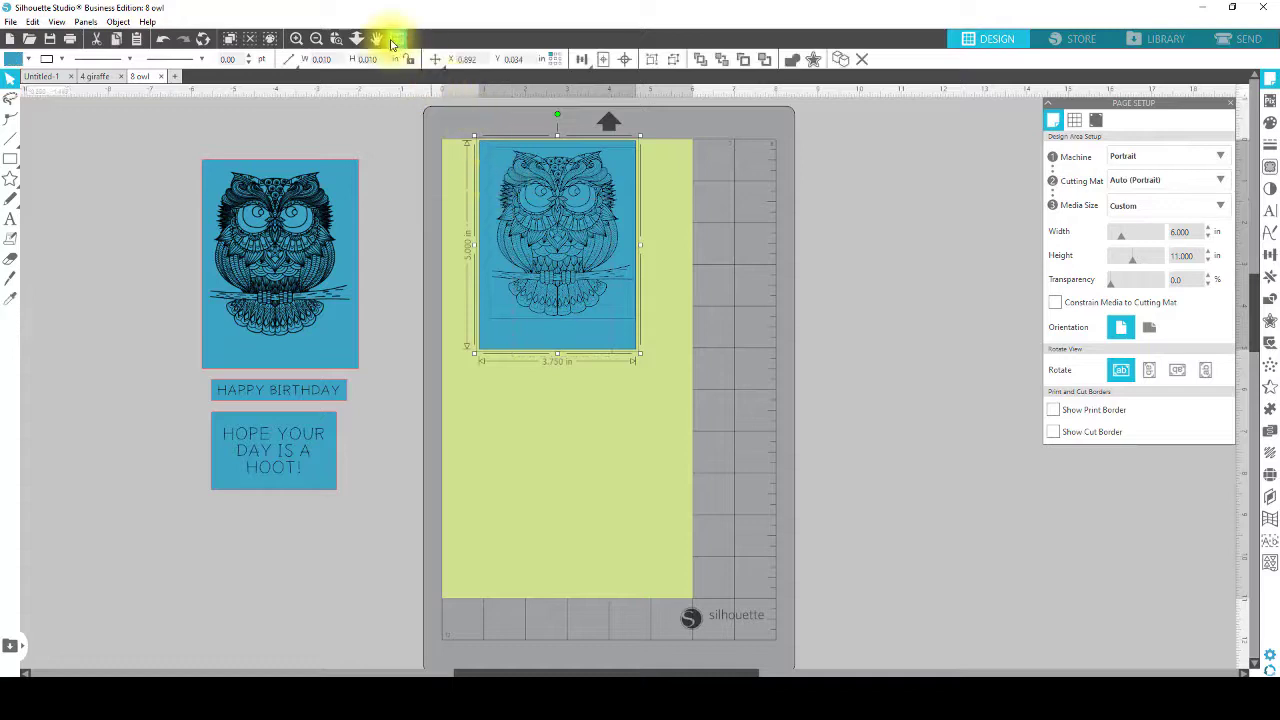
mouse_move(580, 66)
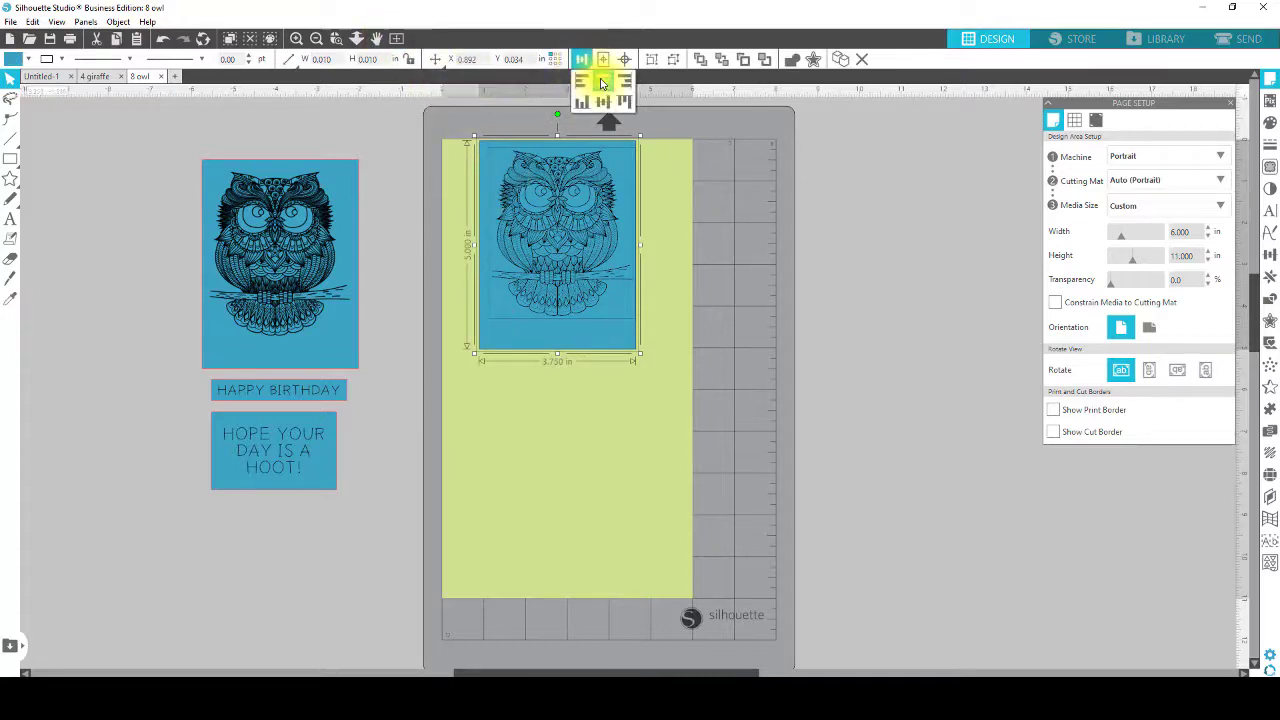
click(603, 85)
click(680, 257)
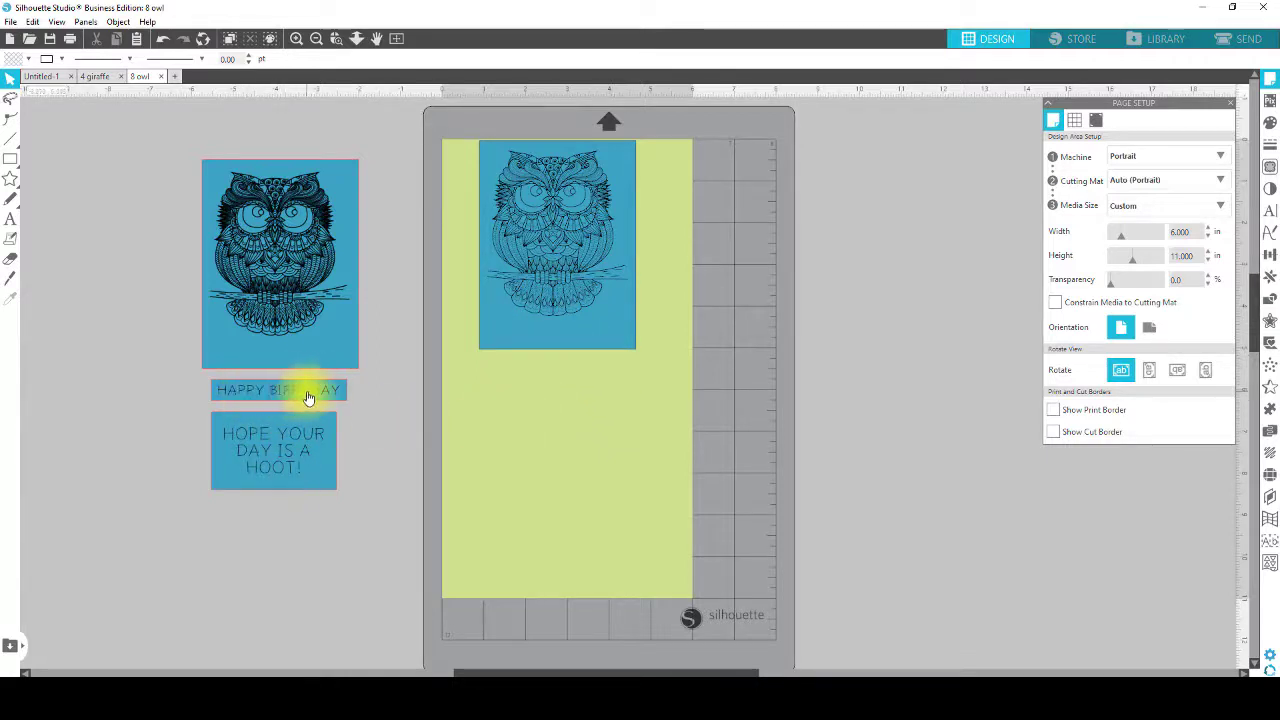
Draw a bar below the owl panel, undoing an accidental greeting-box move.
click(10, 158)
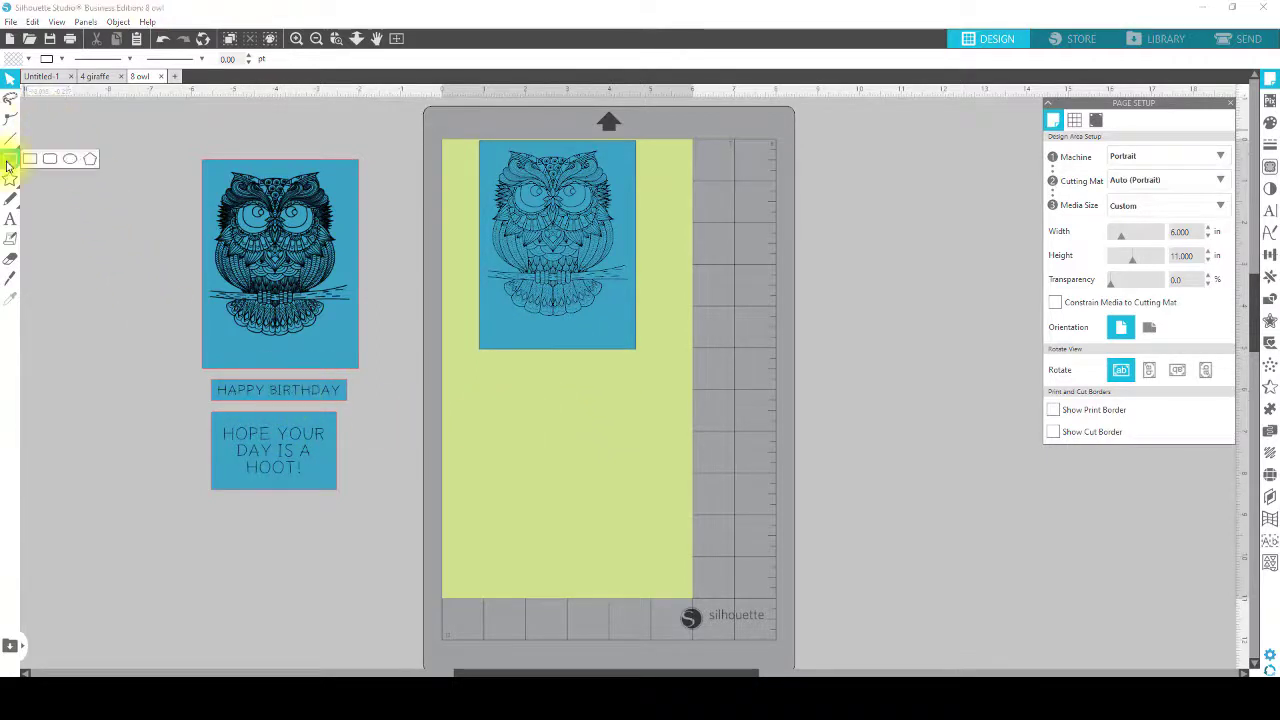
drag(476, 385, 619, 414)
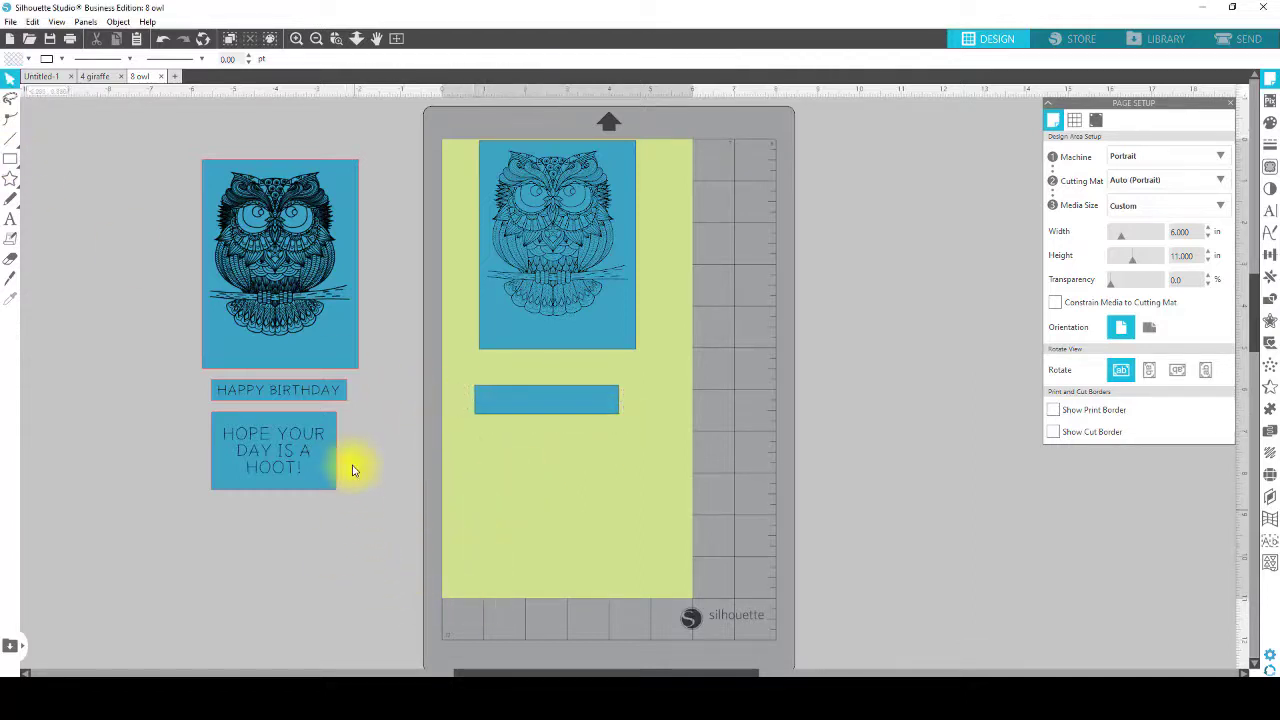
click(292, 388)
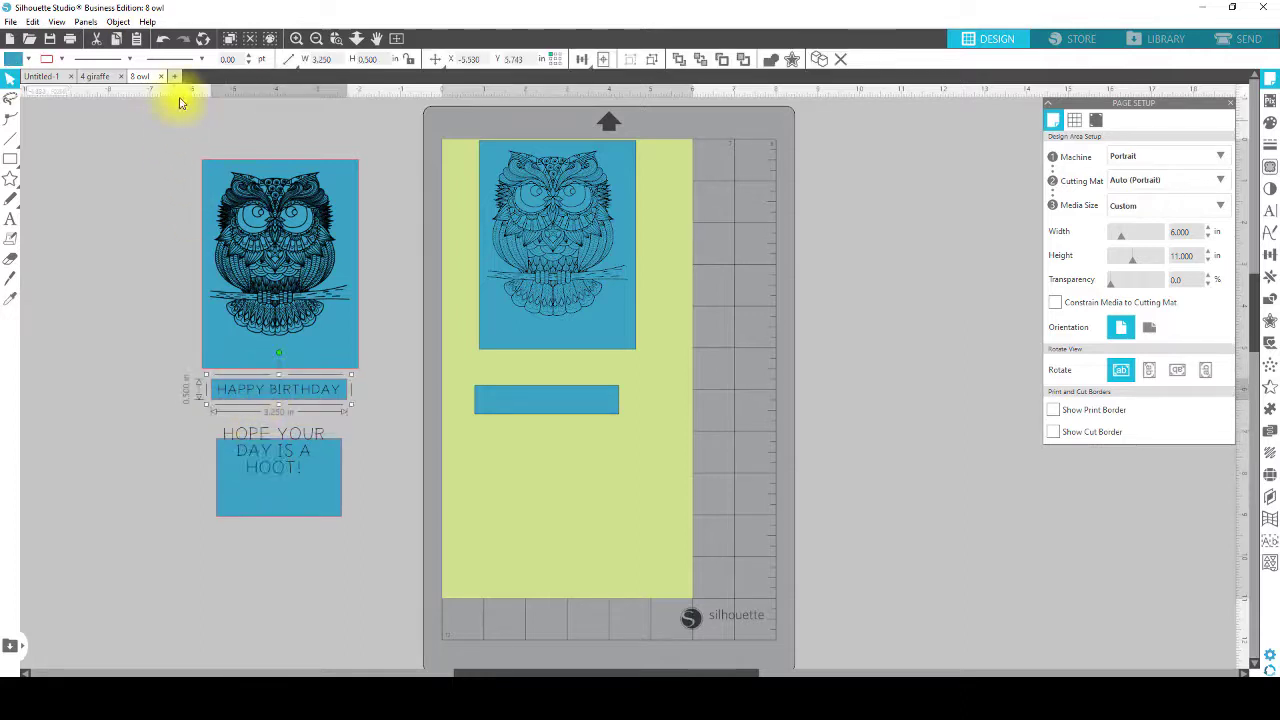
click(159, 38)
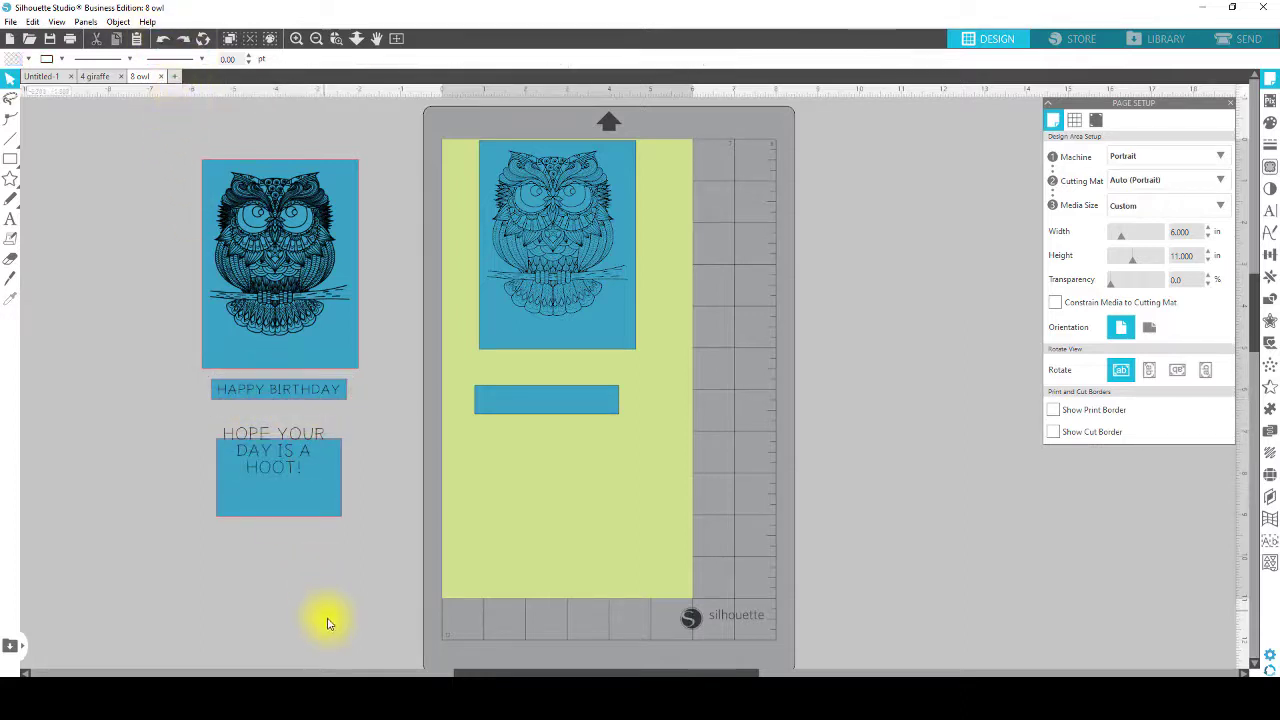
click(159, 40)
Group the HOPE YOUR DAY IS A HOOT! box with its text and move it lower.
click(266, 457)
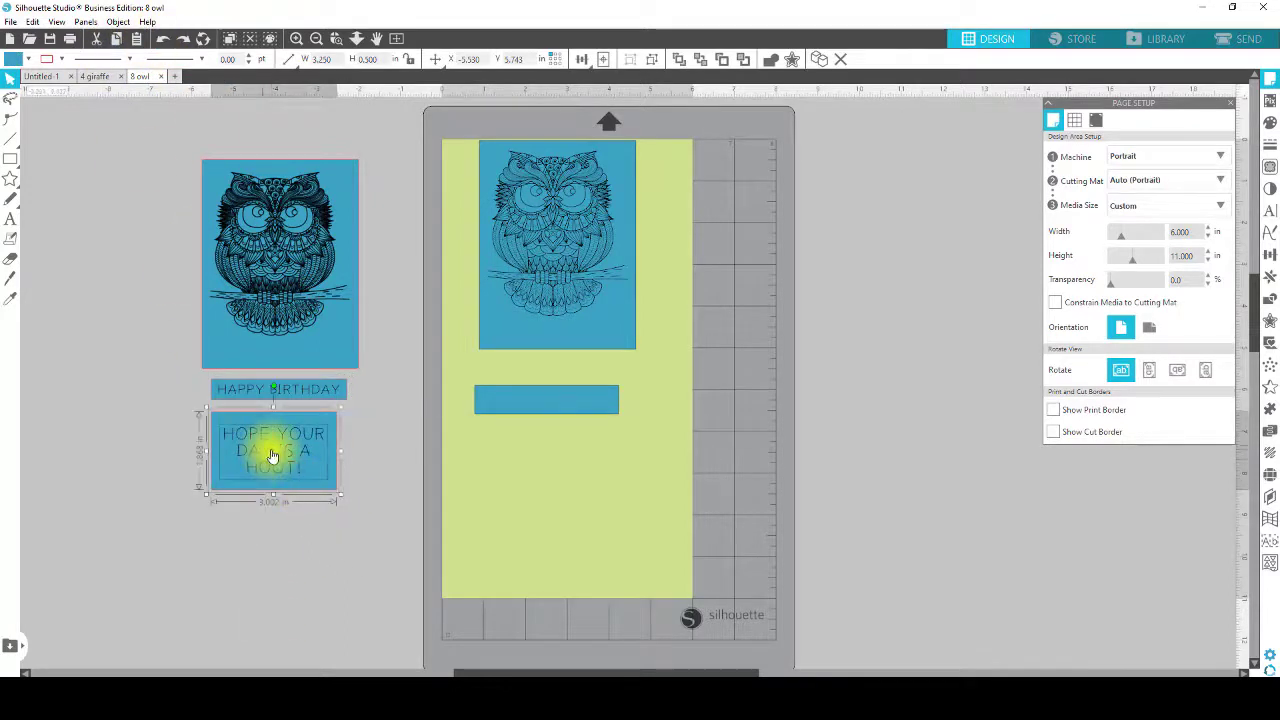
right_click(269, 449)
click(287, 284)
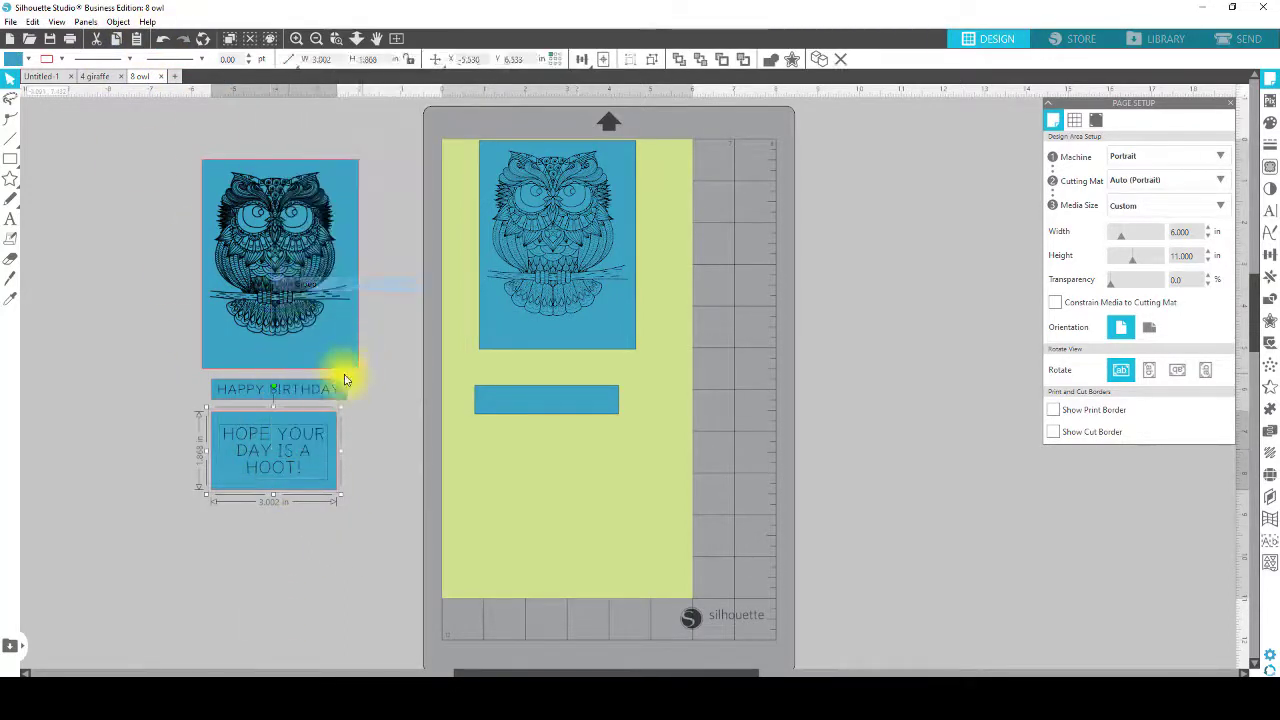
drag(280, 488, 287, 598)
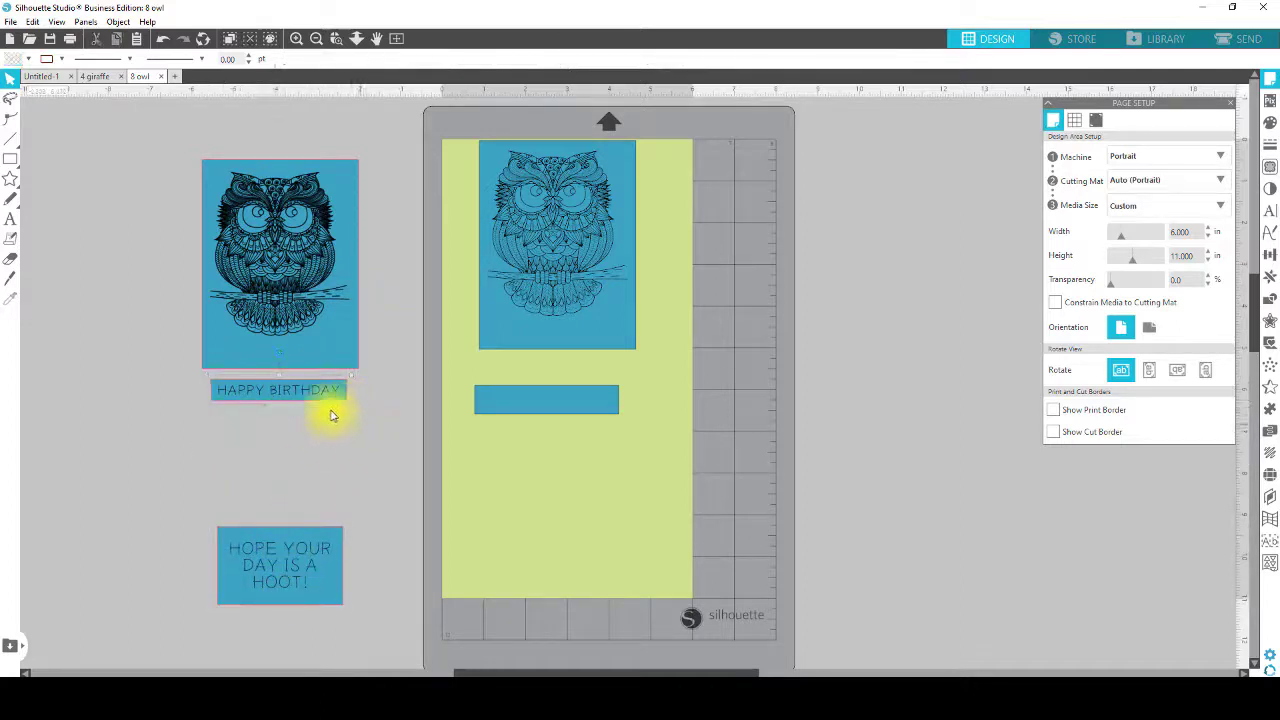
click(240, 393)
right_click(270, 401)
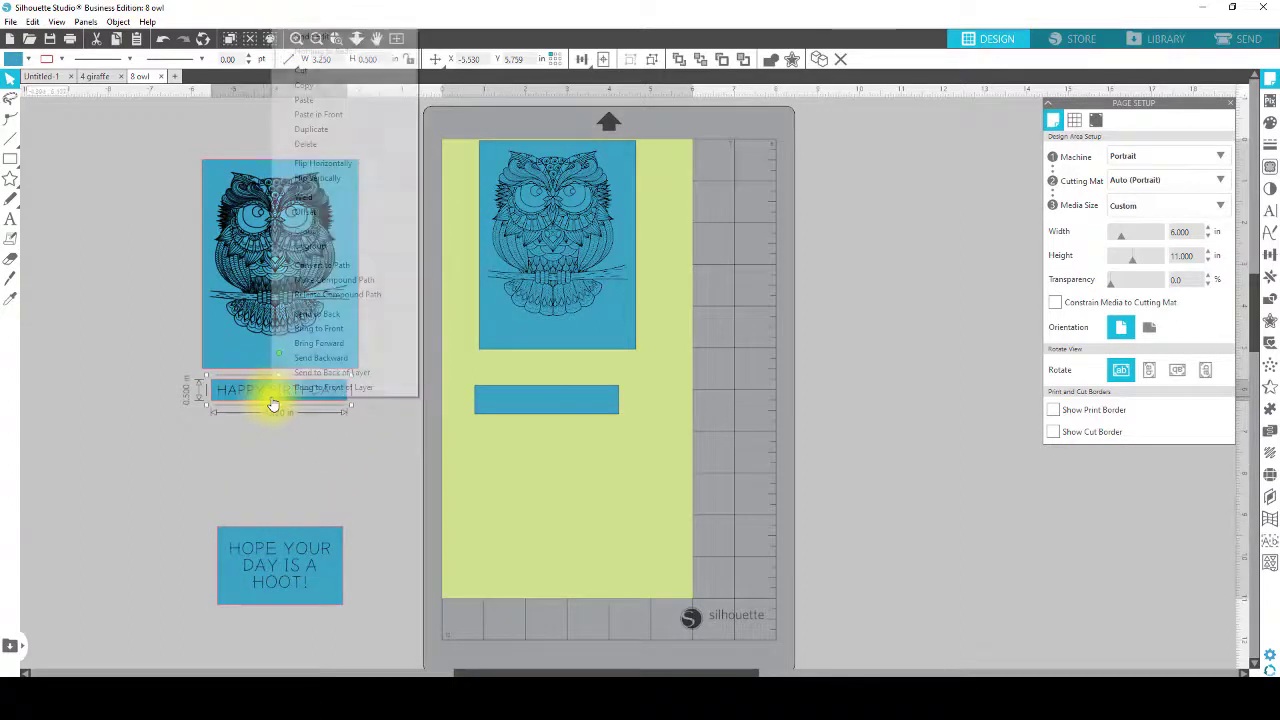
click(346, 514)
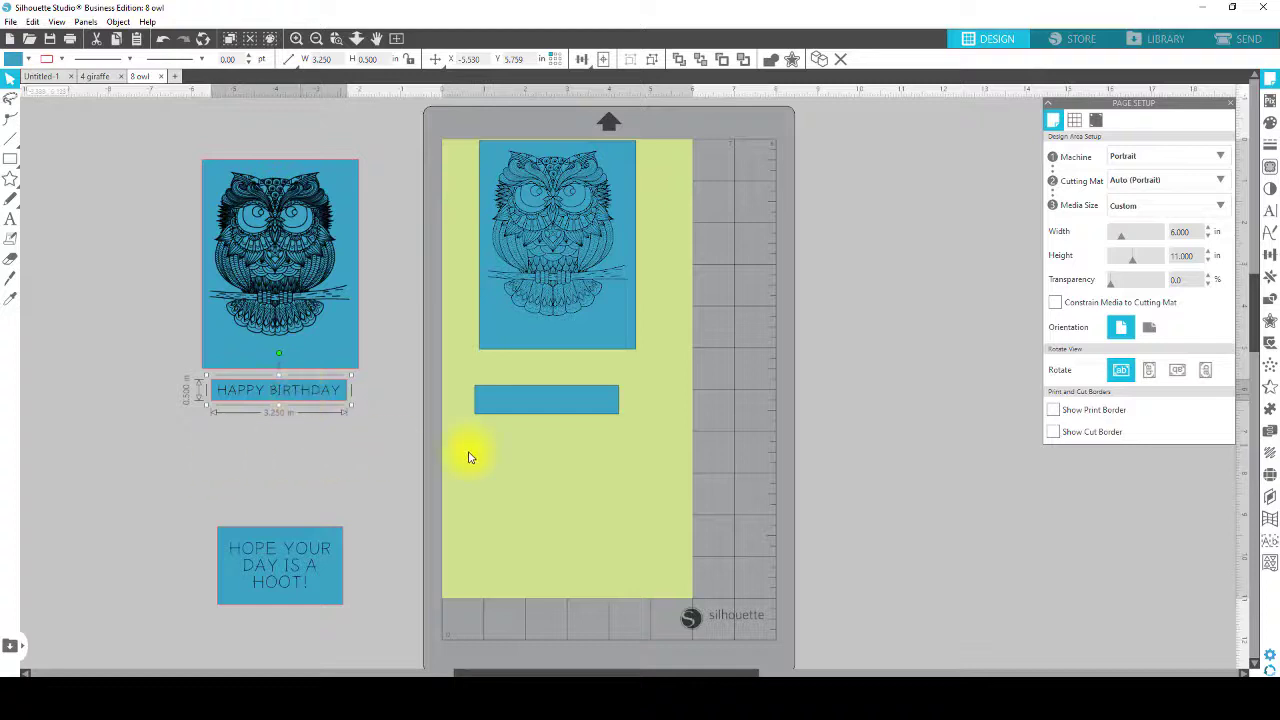
Size the blue bar to 3.250 by 0.5 inches.
click(556, 413)
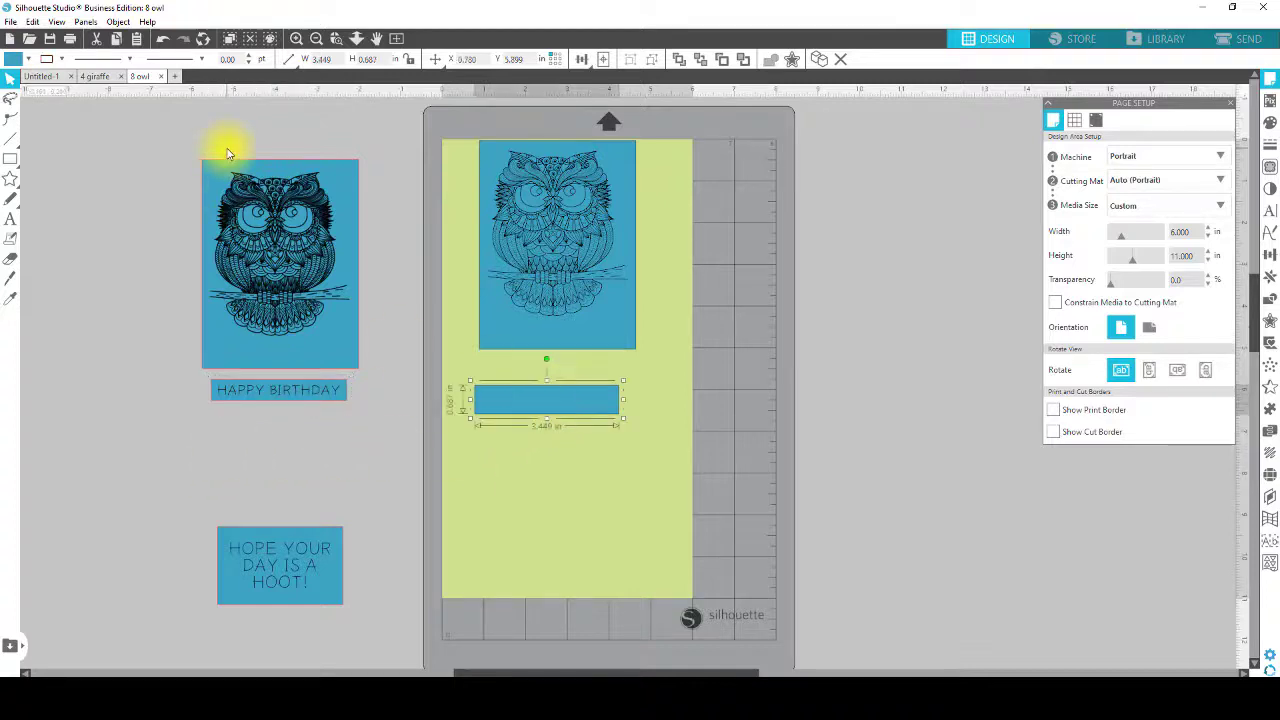
click(289, 59)
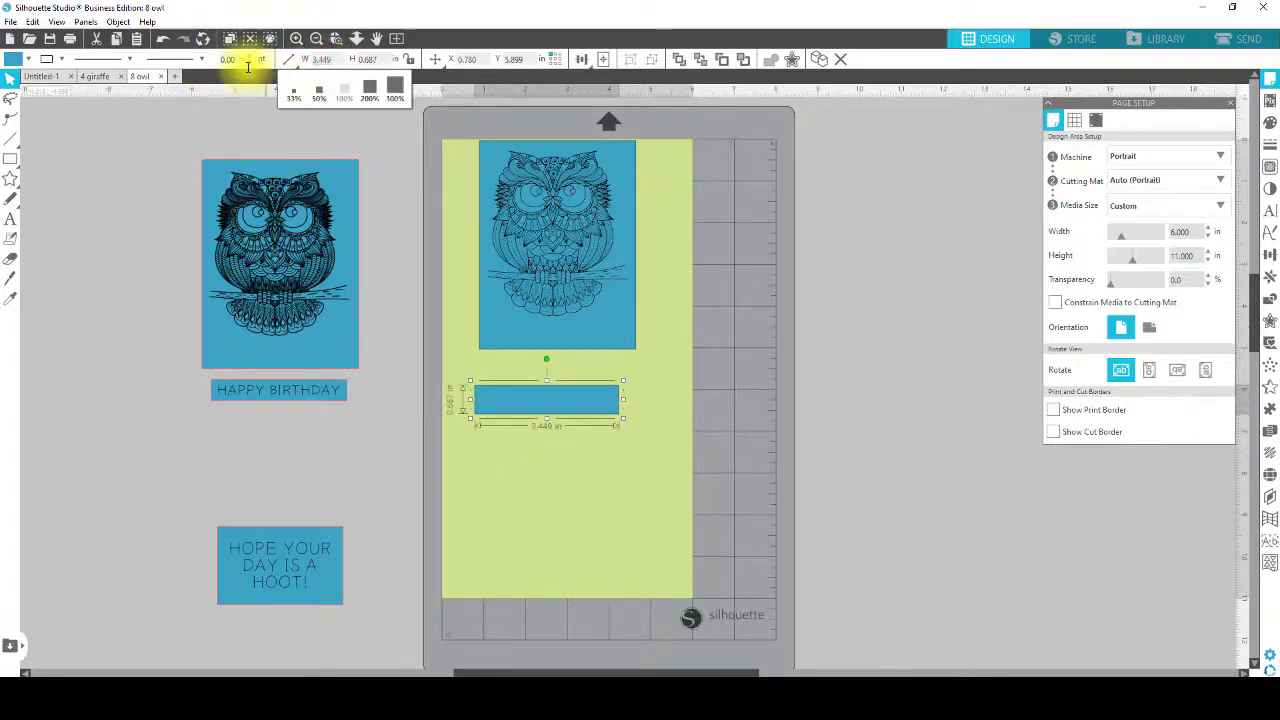
click(325, 59)
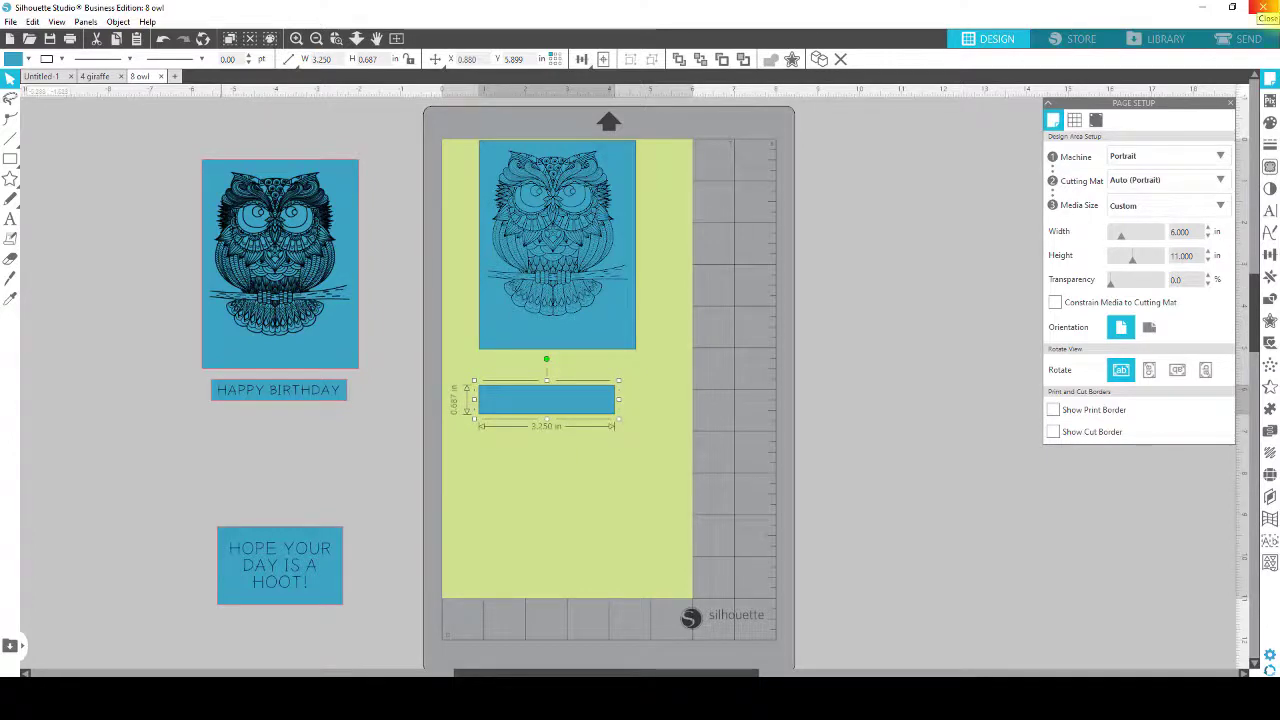
click(303, 395)
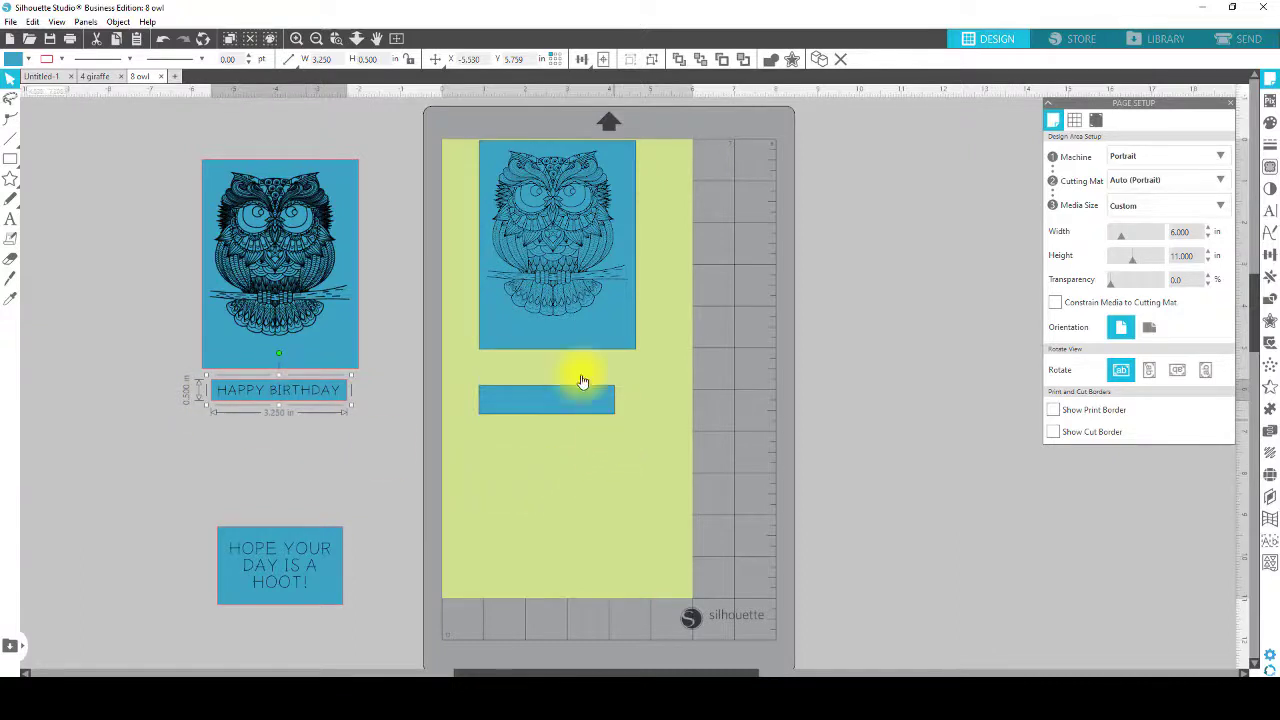
click(571, 414)
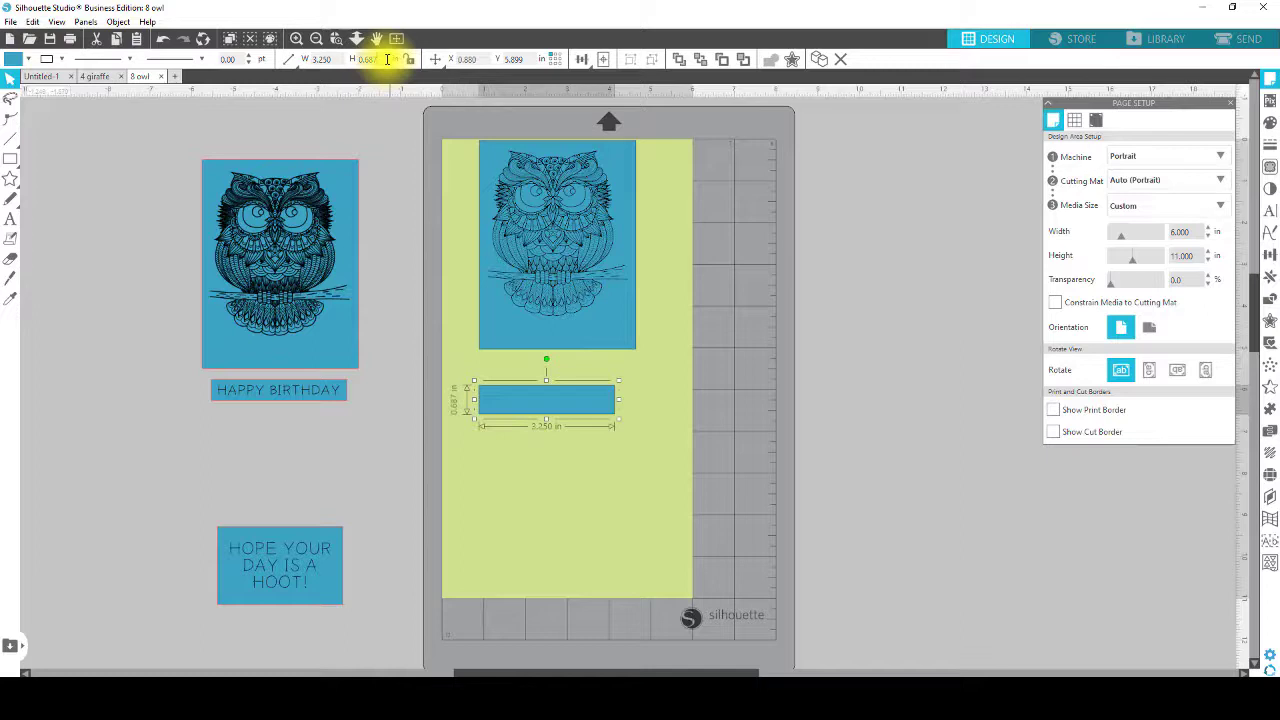
text(0.5)
key(Return)
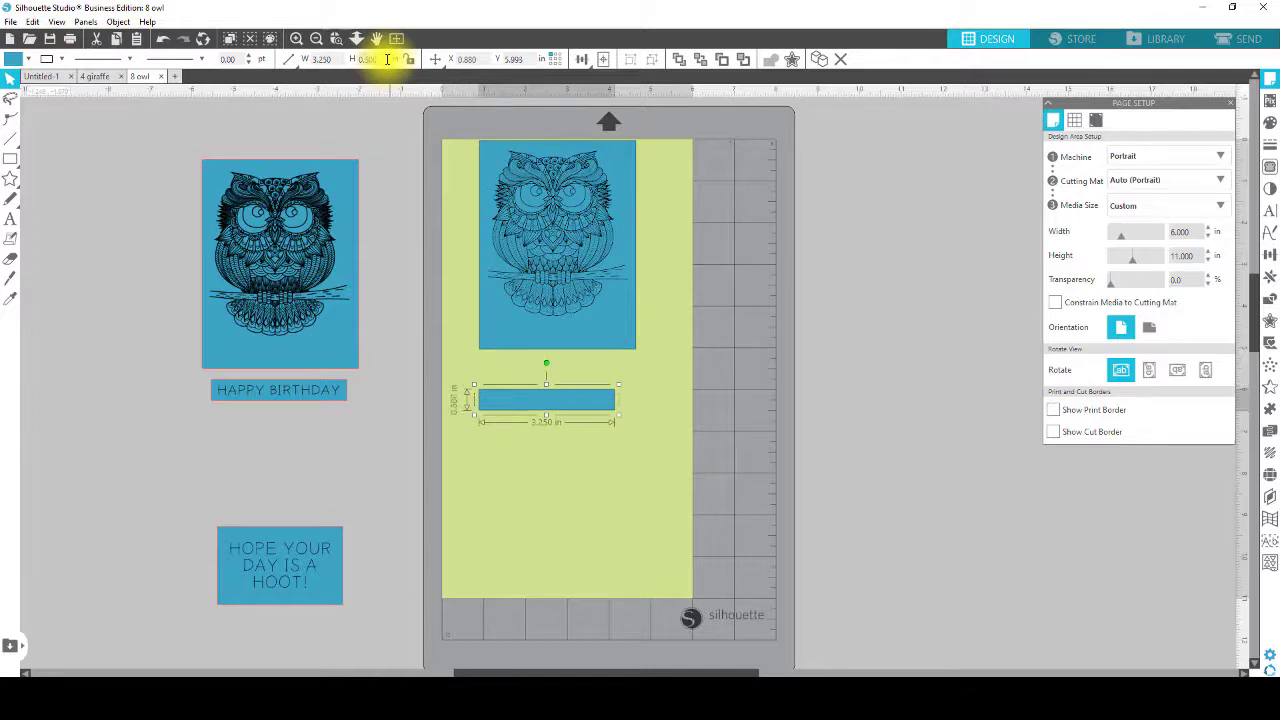
click(542, 466)
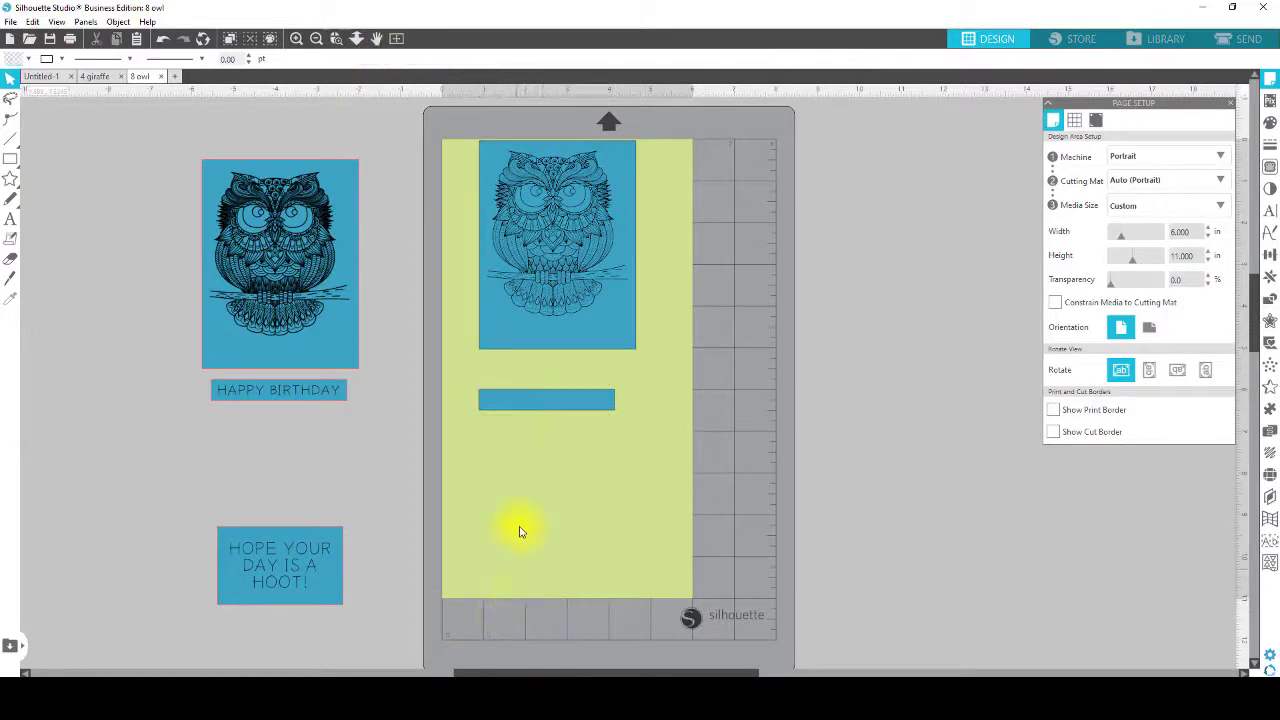
Move the blue bar up under the owl panel and type HAPPY BIRTHDAY with the Text tool.
mouse_move(557, 404)
mouse_down()
mouse_move(566, 368)
mouse_move(563, 382)
mouse_up()
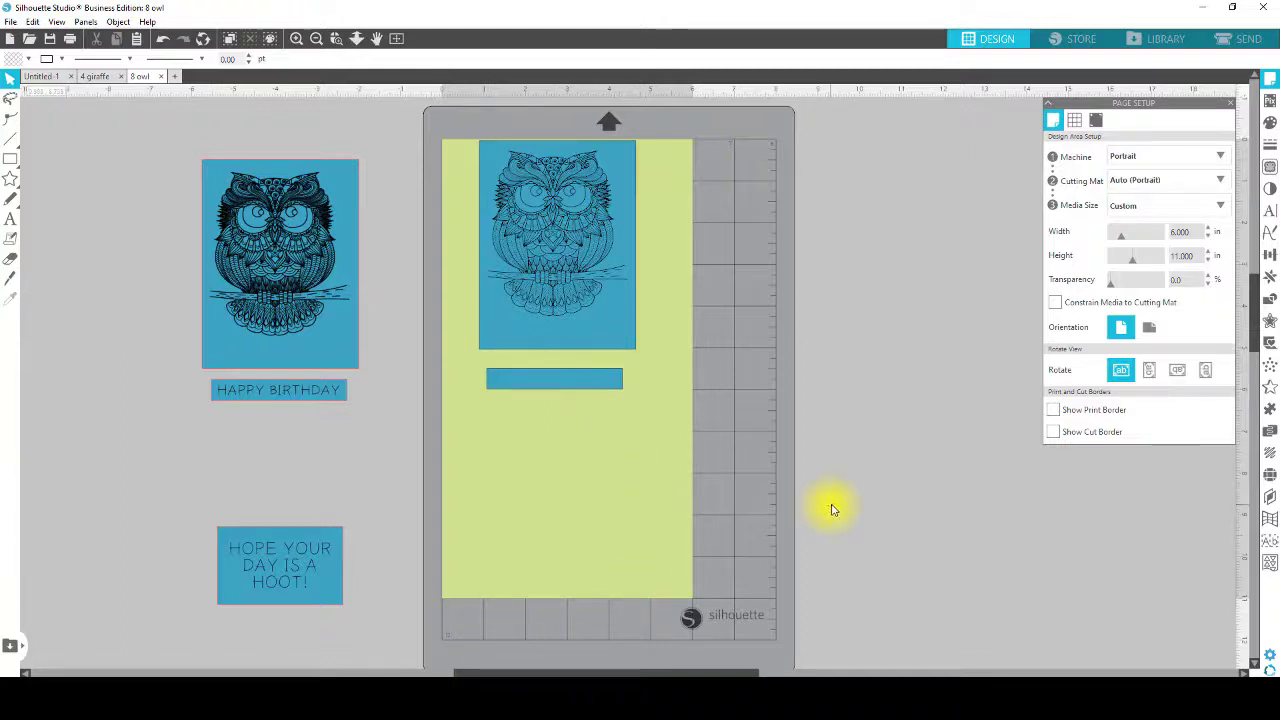
click(10, 218)
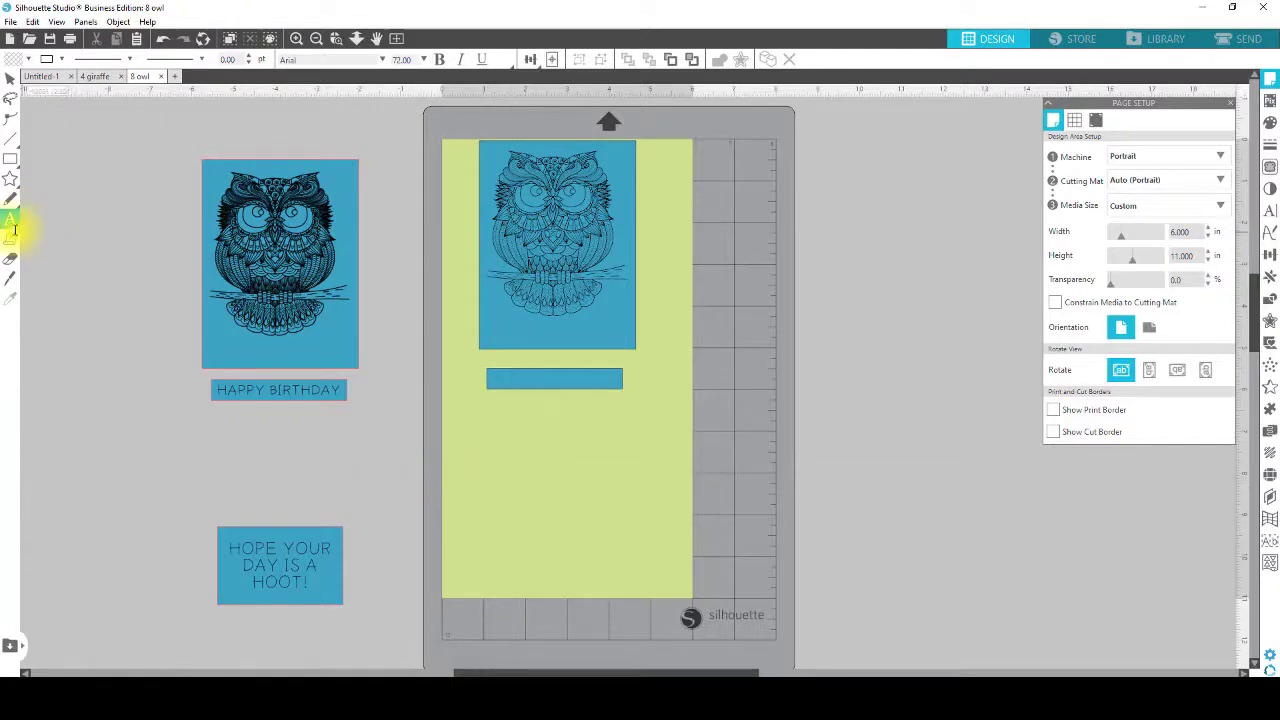
key(Escape)
text(HAPPY BIRTHDAY)
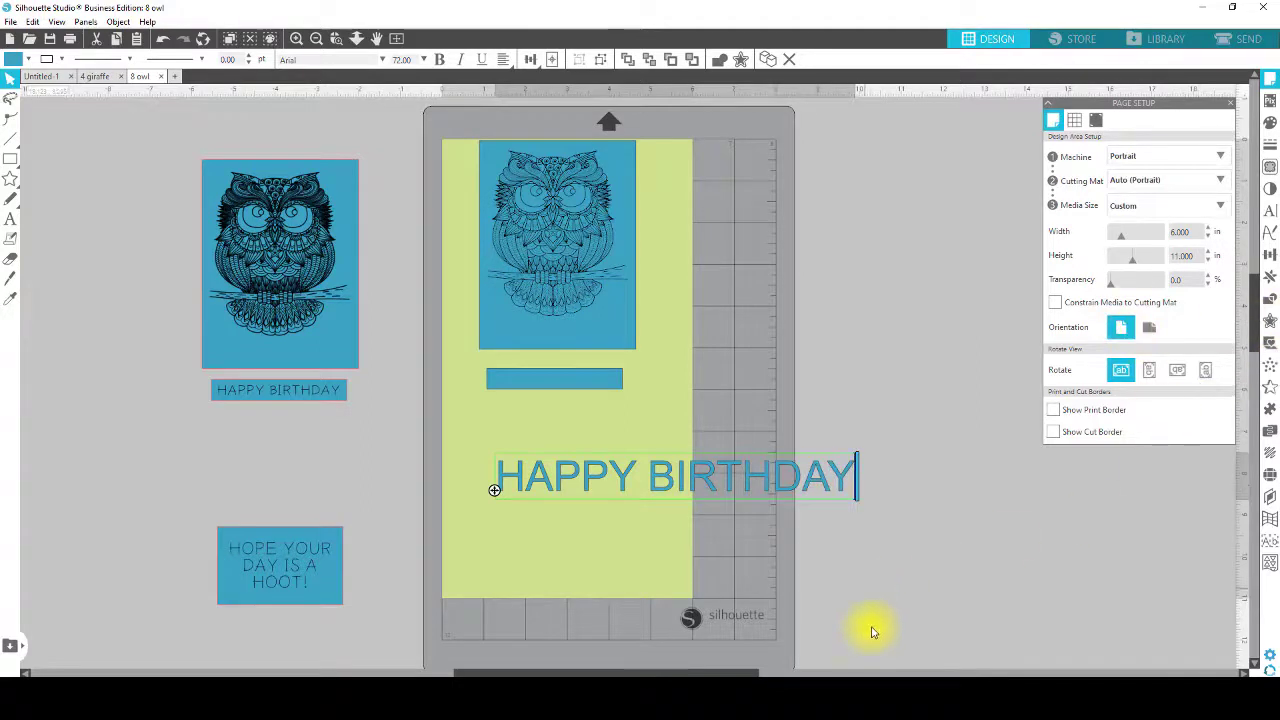
Set the HAPPY BIRTHDAY text in StickSketchFont.
click(837, 551)
click(663, 490)
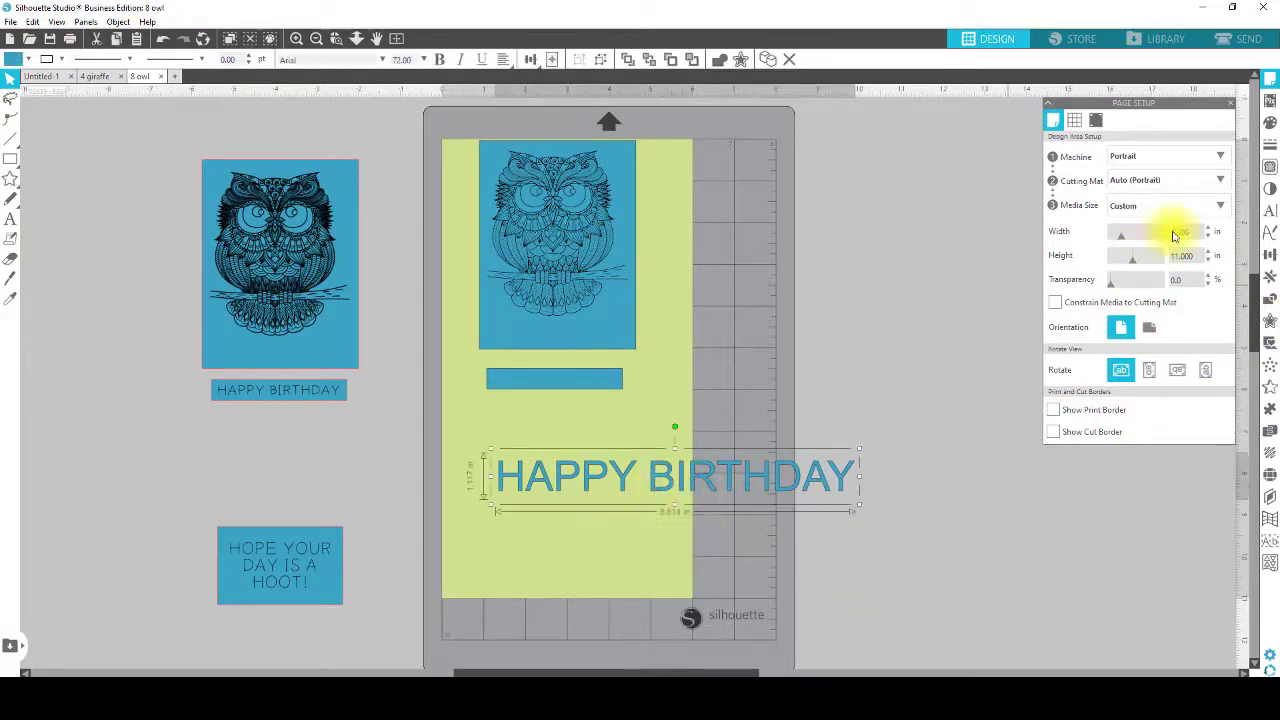
click(1272, 218)
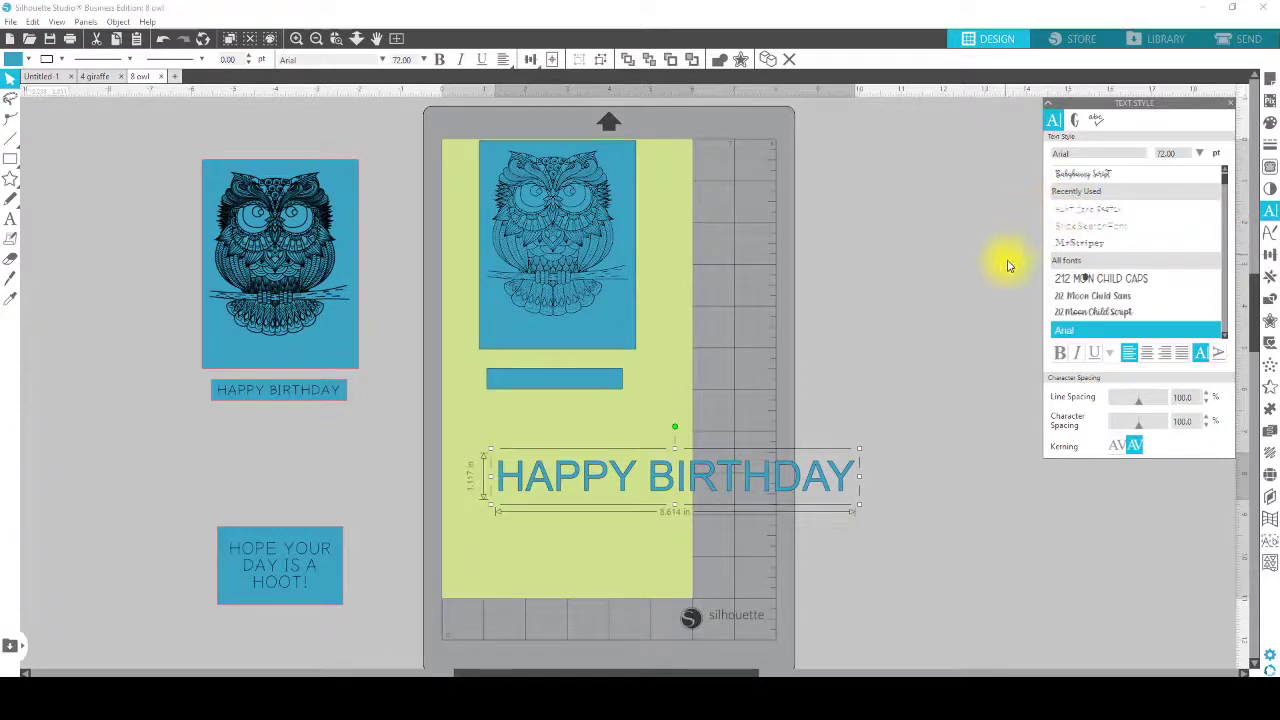
click(1083, 228)
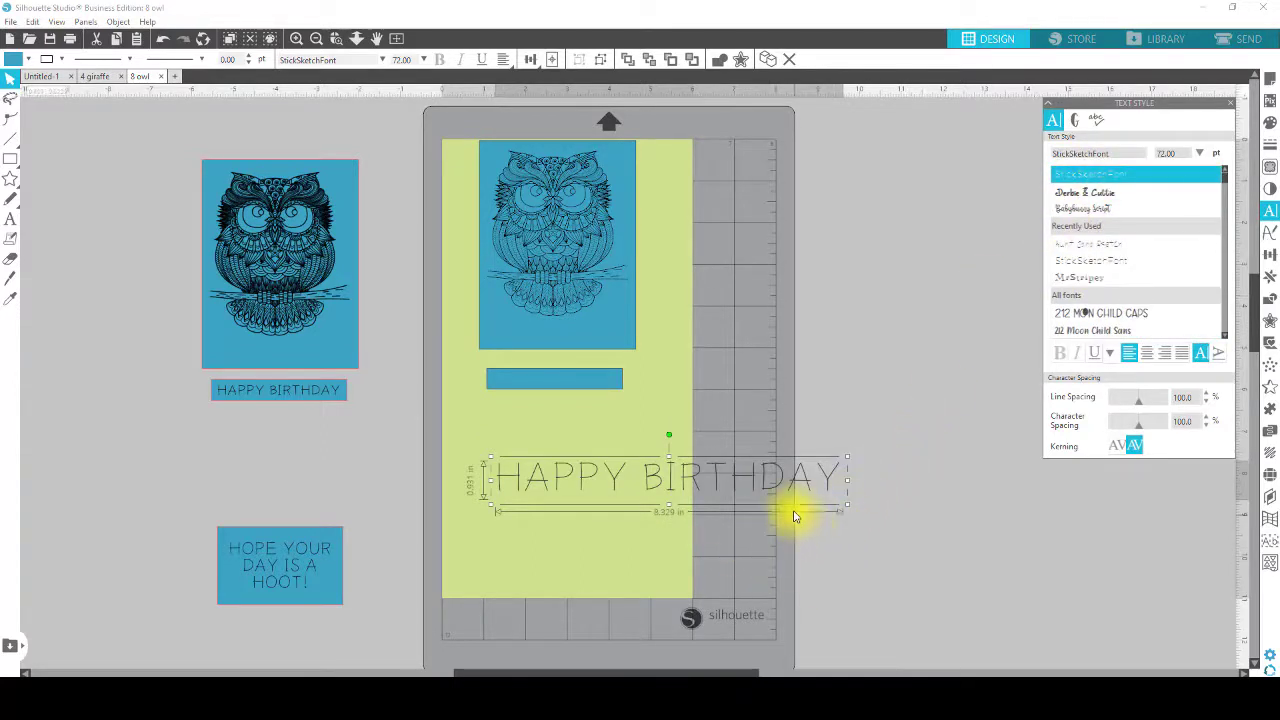
click(848, 507)
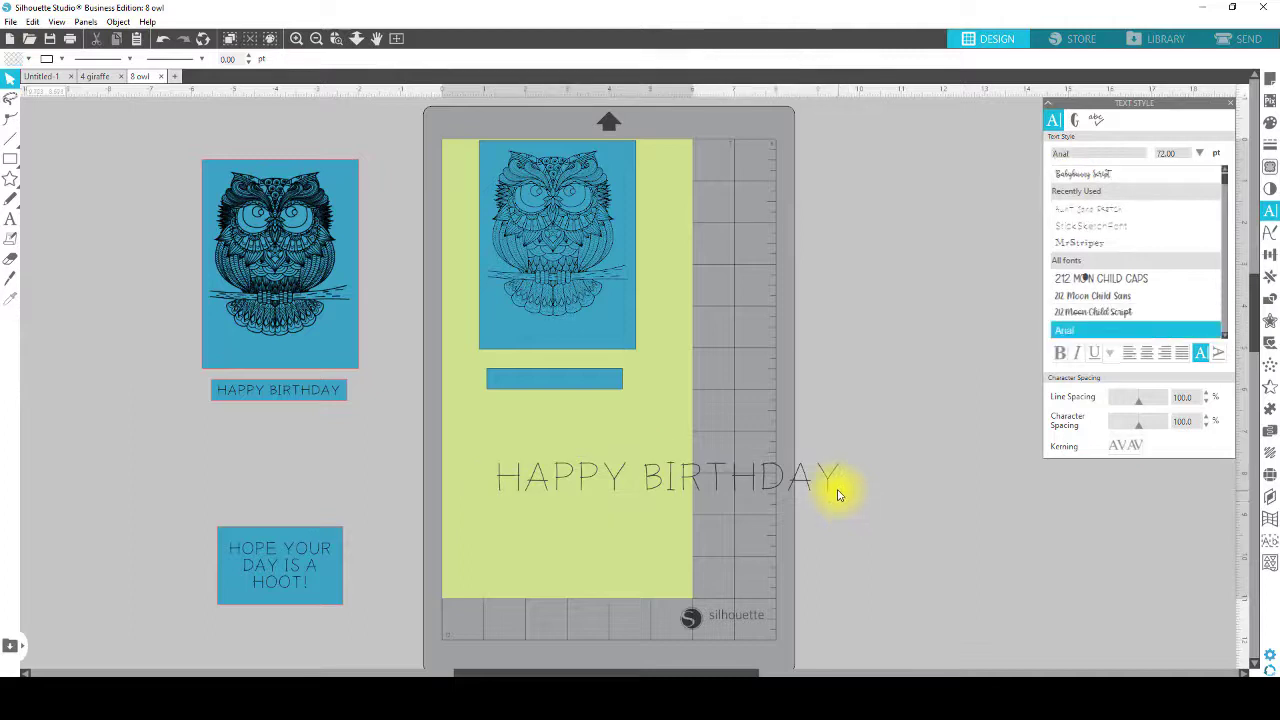
Scale HAPPY BIRTHDAY down to 26.21 pt to fit the blue strip.
click(829, 489)
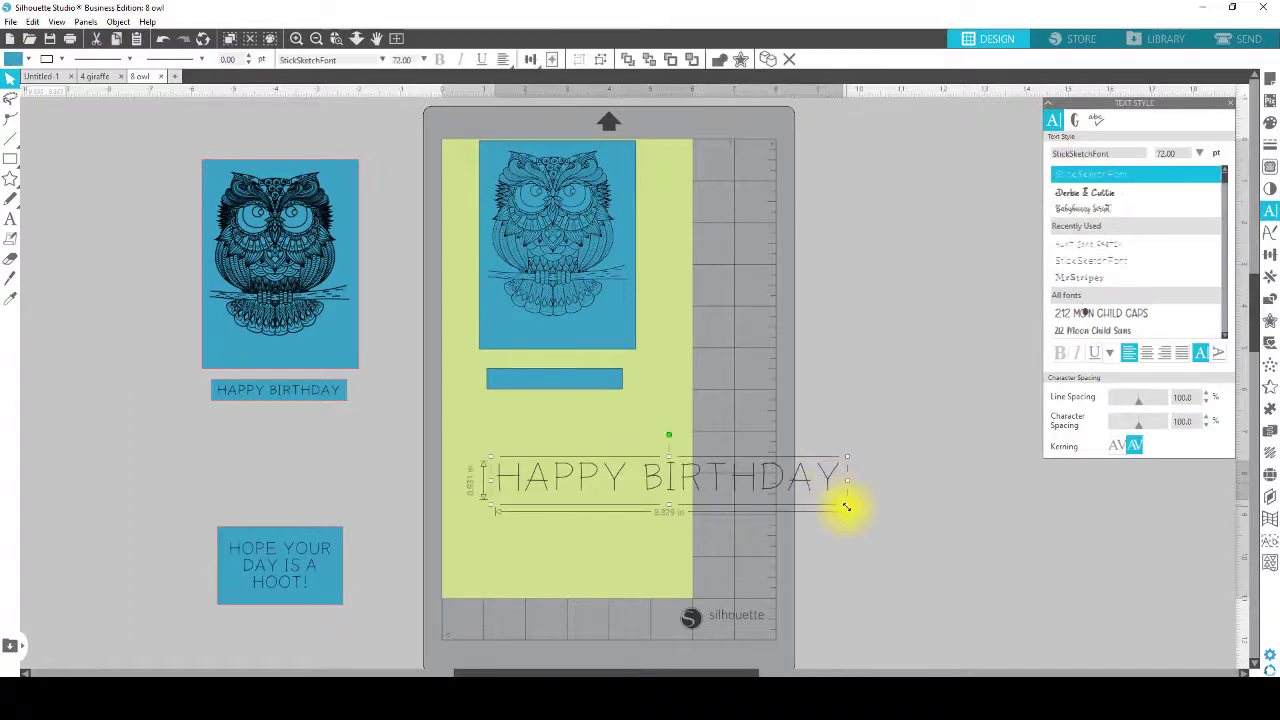
drag(847, 507, 563, 390)
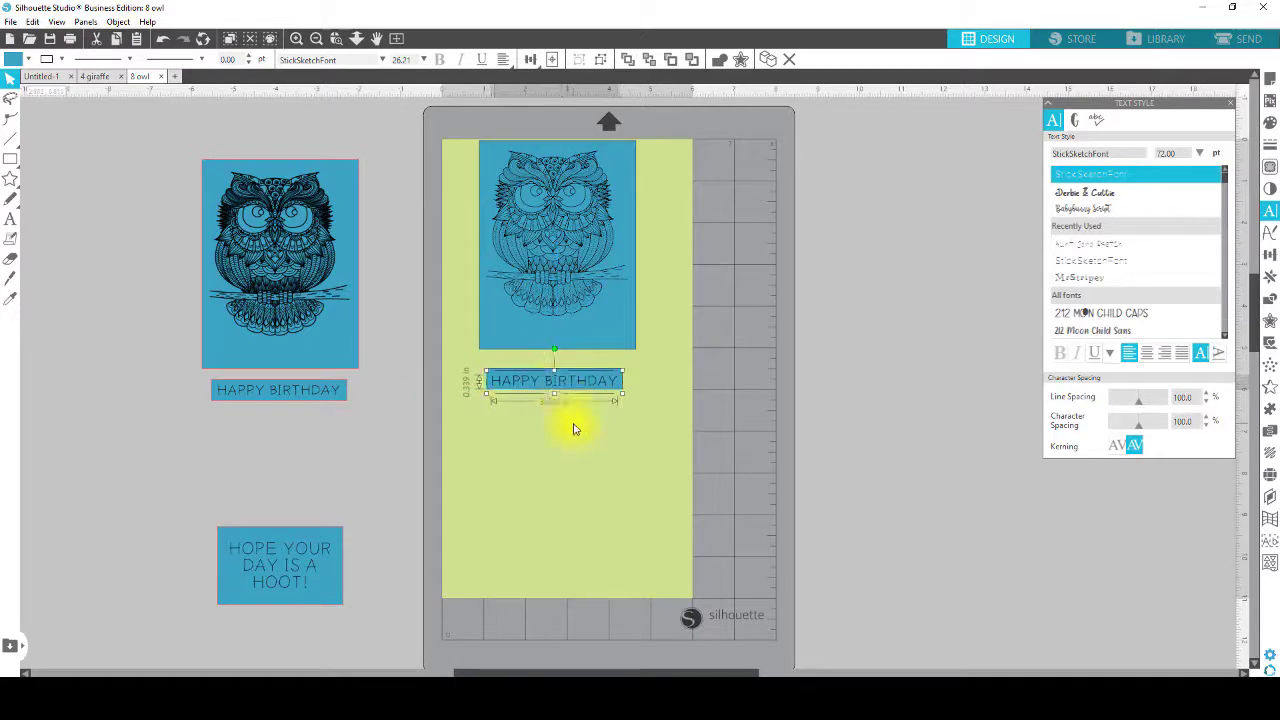
click(571, 426)
click(563, 387)
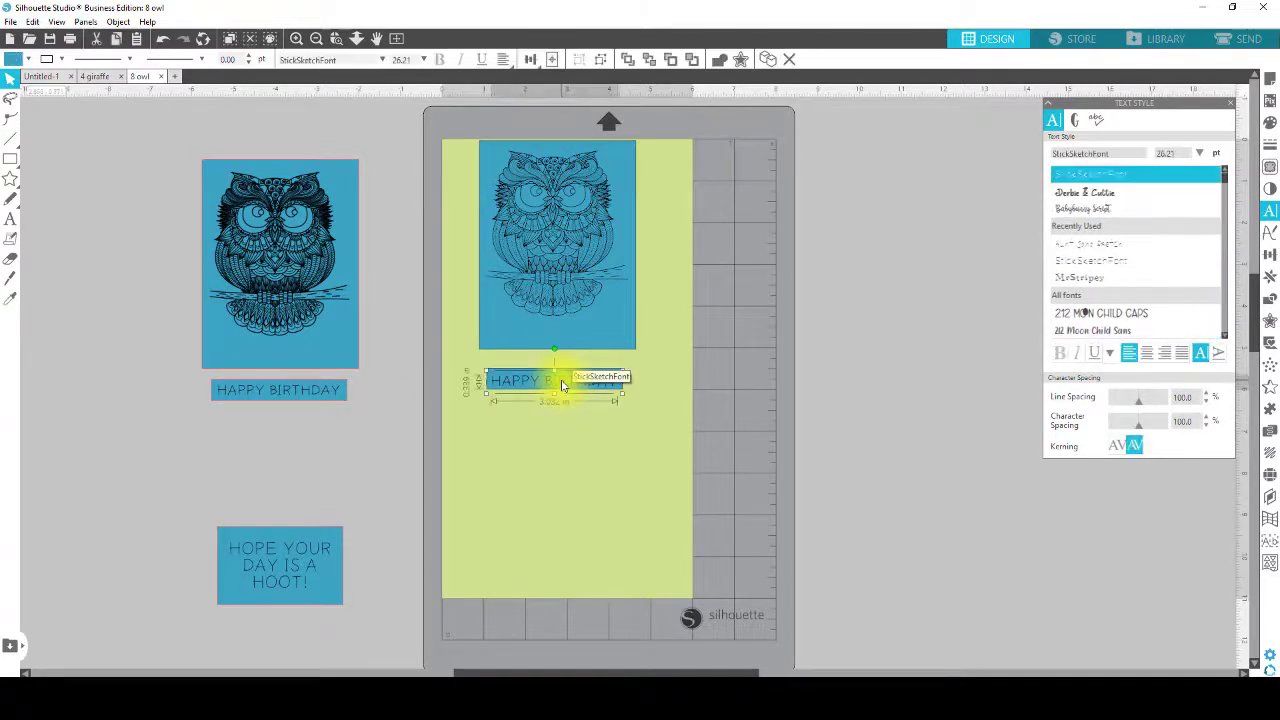
click(610, 443)
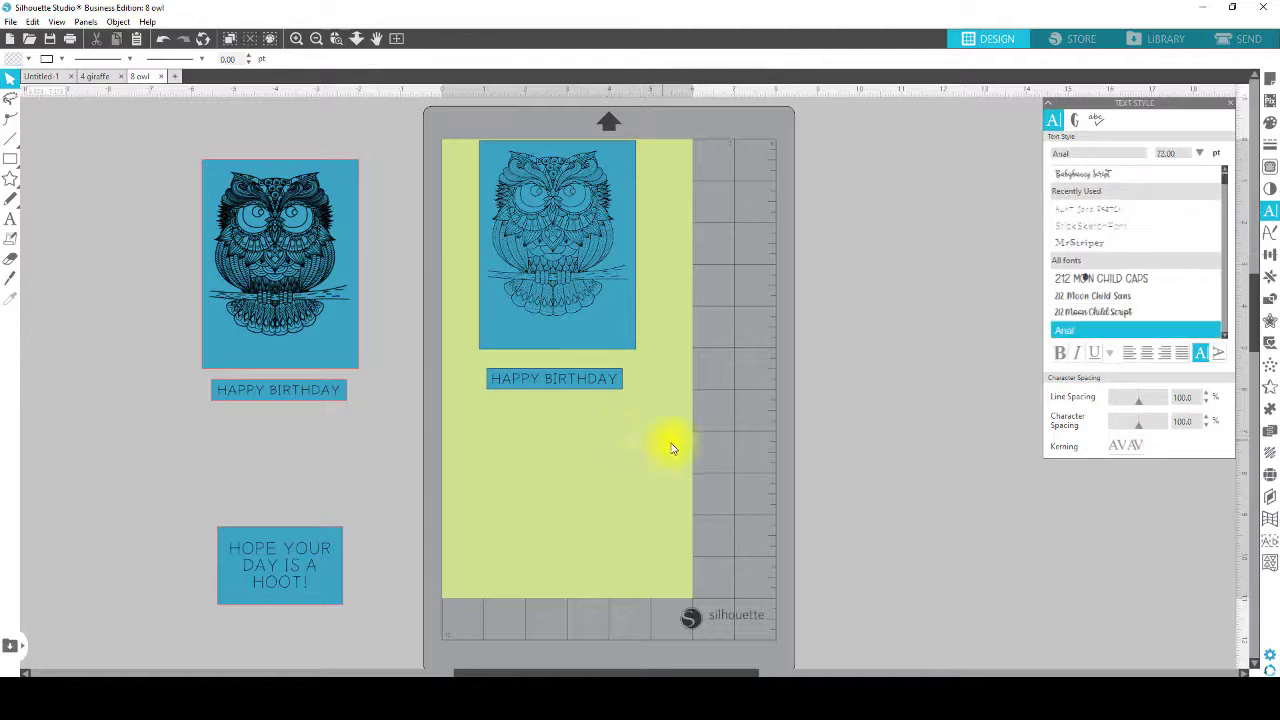
Group the HAPPY BIRTHDAY label pieces and nudge the label down.
click(508, 379)
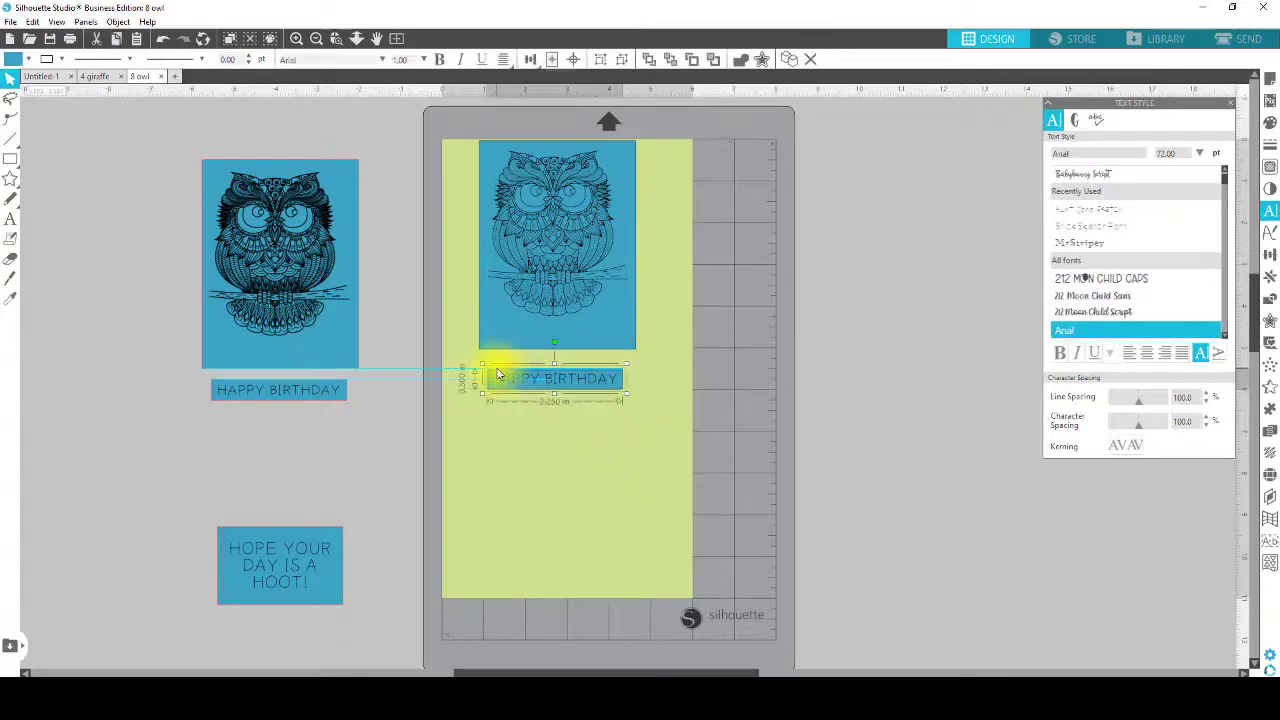
right_click(518, 386)
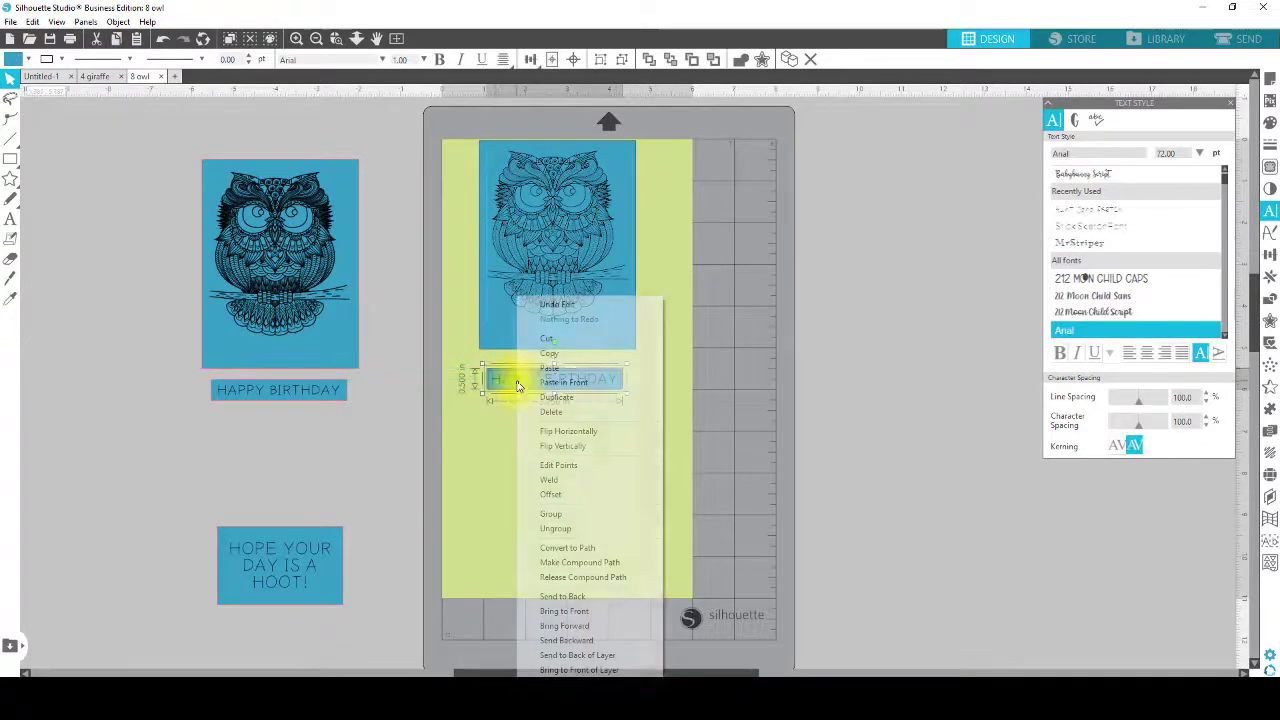
click(537, 514)
drag(551, 376, 546, 394)
drag(571, 294, 571, 321)
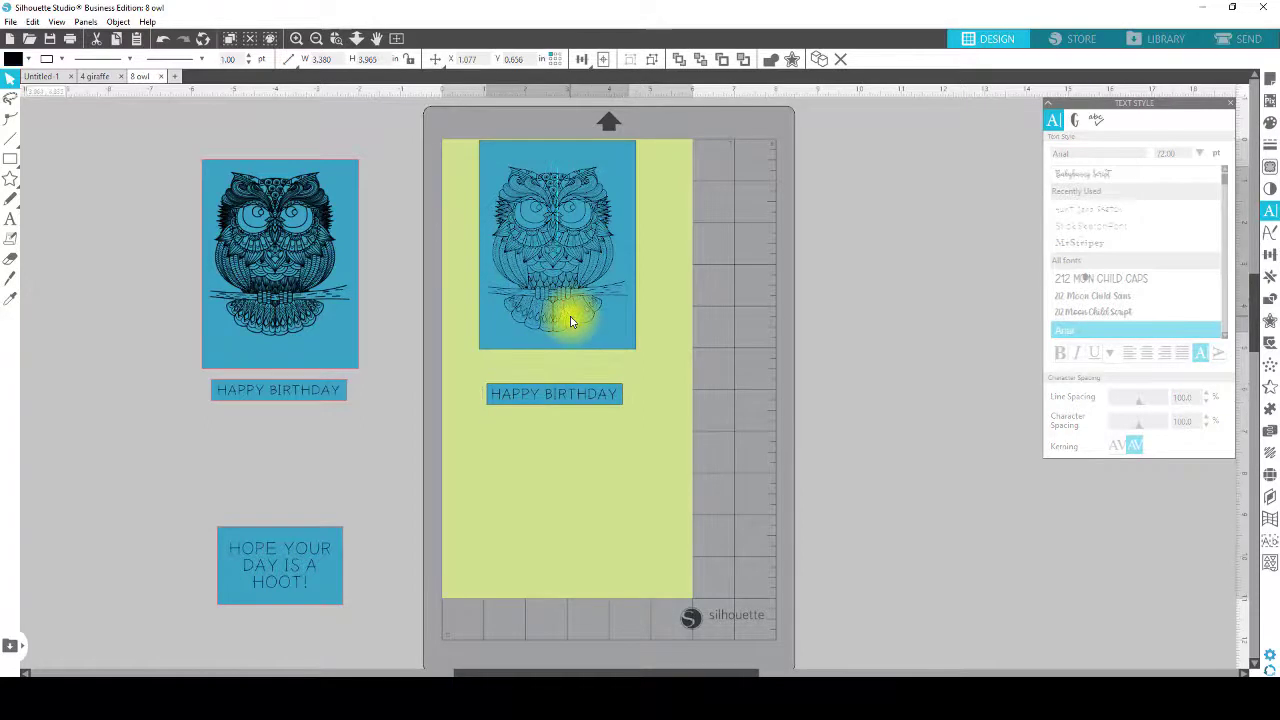
click(162, 38)
Ungroup the owl card, shift it slightly lower, and set HAPPY BIRTHDAY just beneath it.
click(577, 206)
right_click(590, 224)
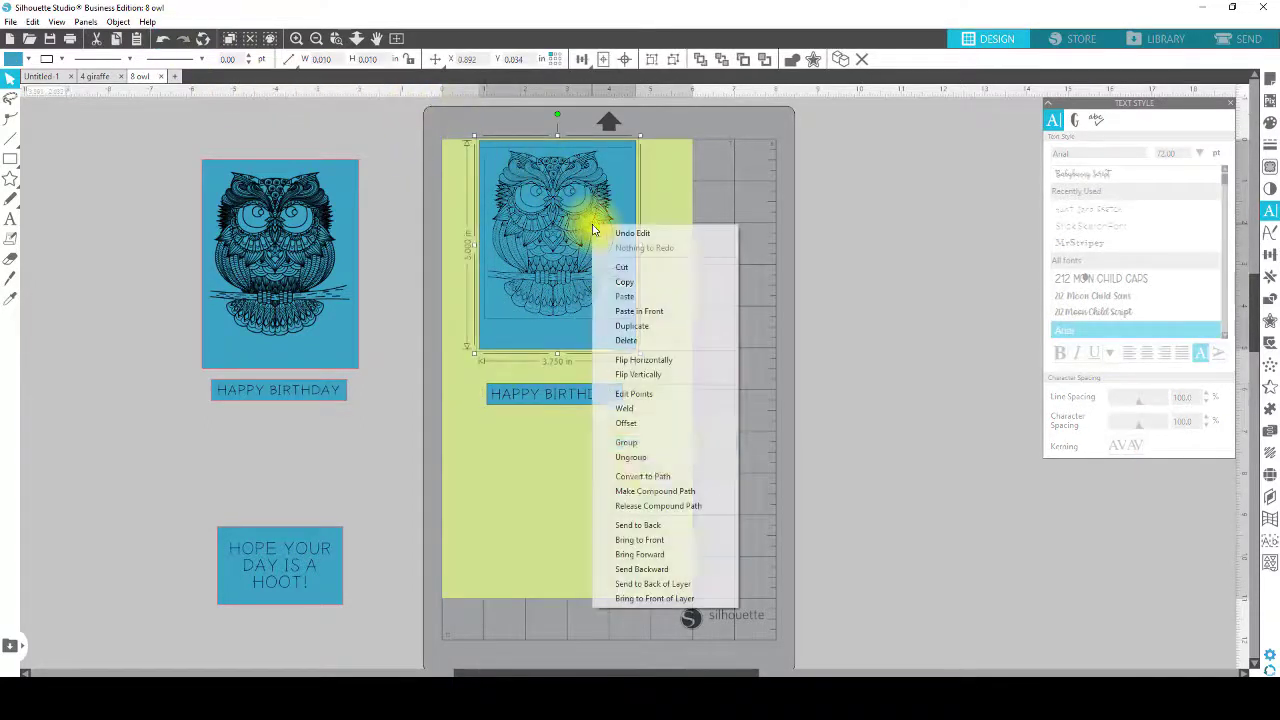
click(632, 456)
drag(608, 300, 608, 323)
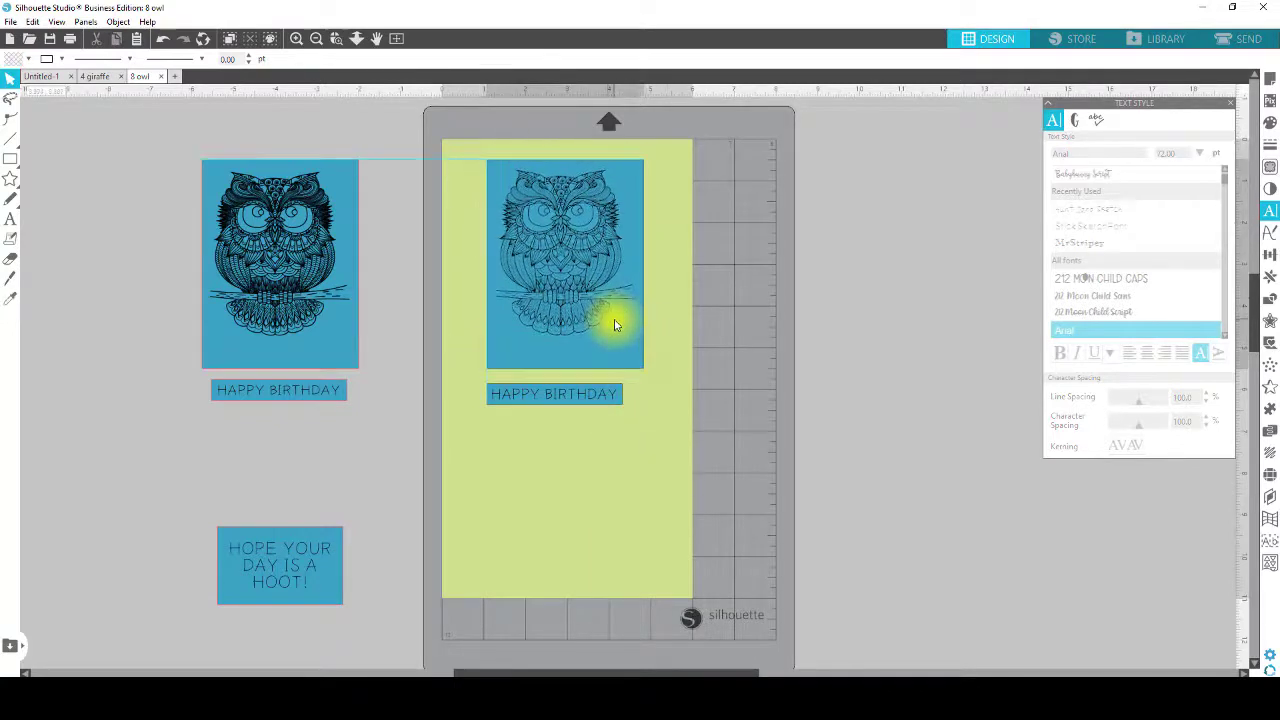
key(Escape)
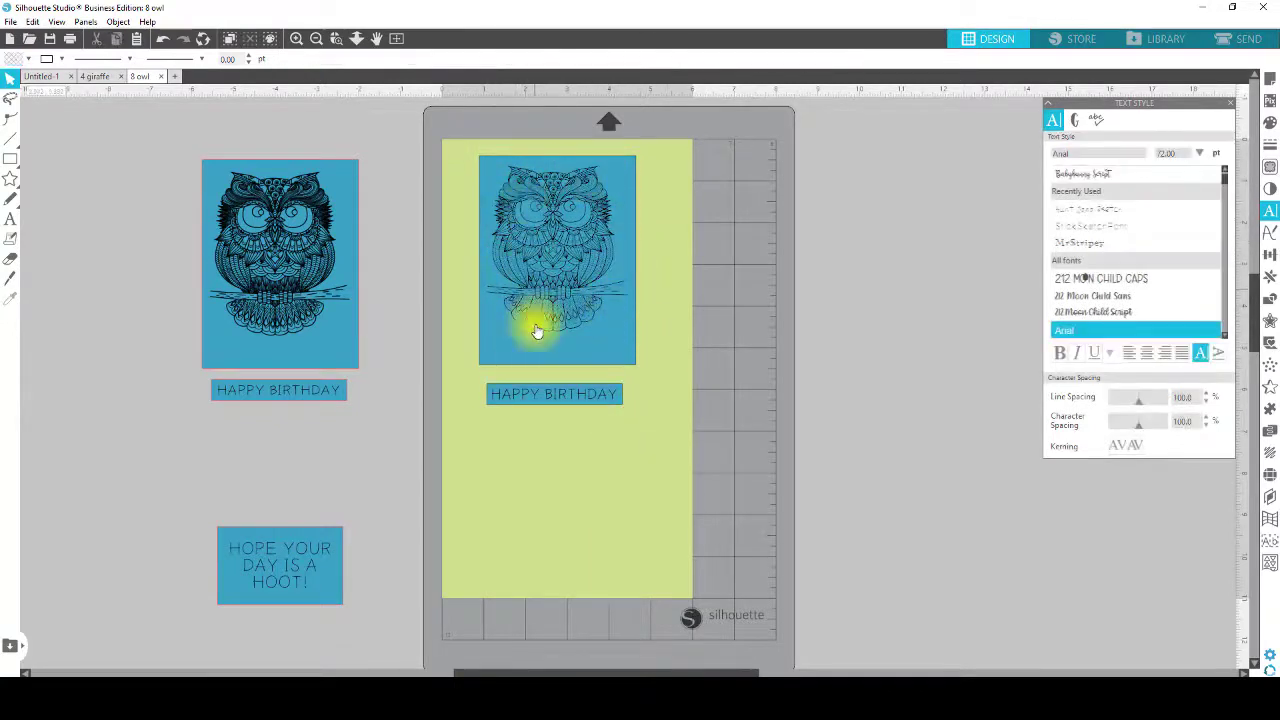
drag(537, 392, 540, 349)
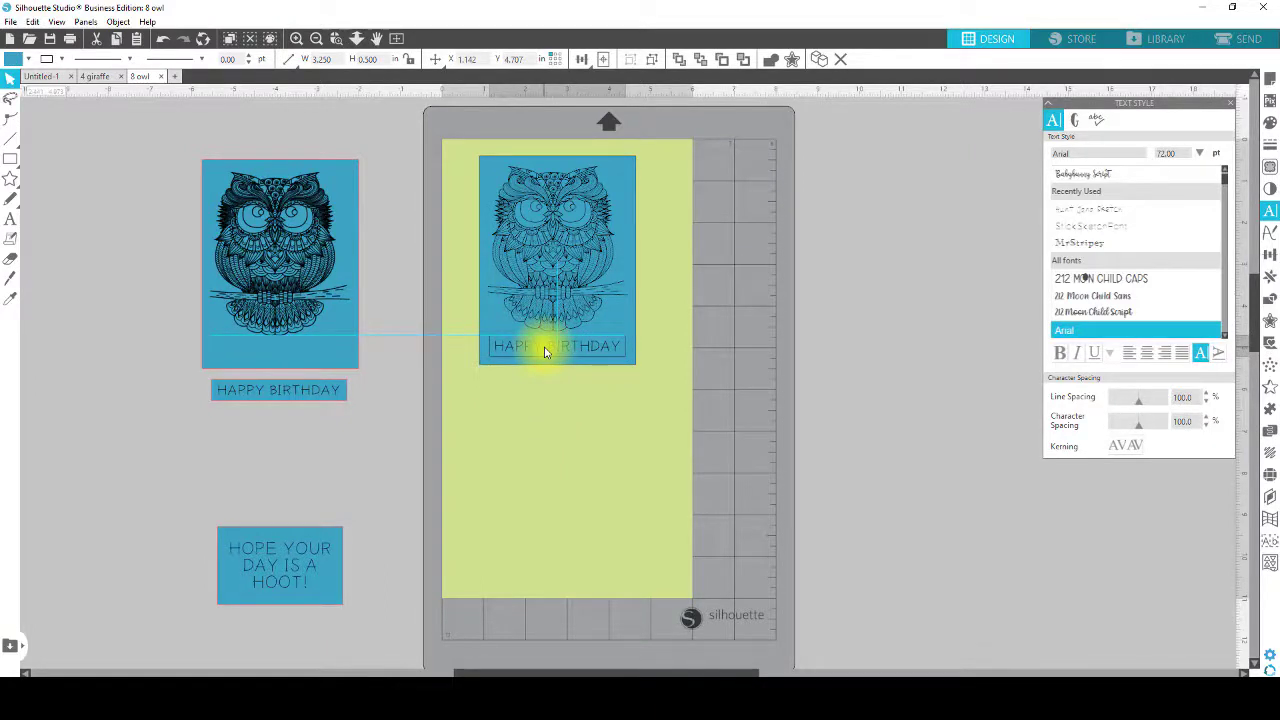
drag(545, 352, 537, 390)
key(Escape)
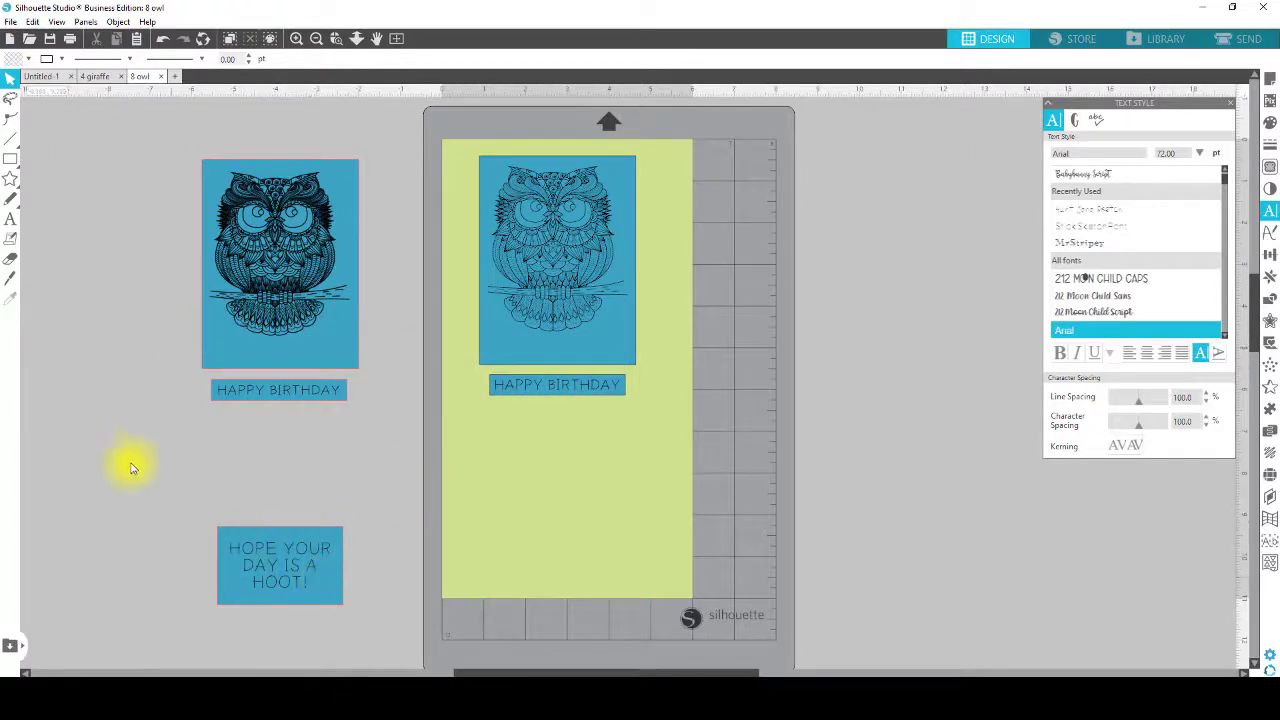
Draw a rectangle below HAPPY BIRTHDAY and size it 3 by 2 inches.
click(292, 567)
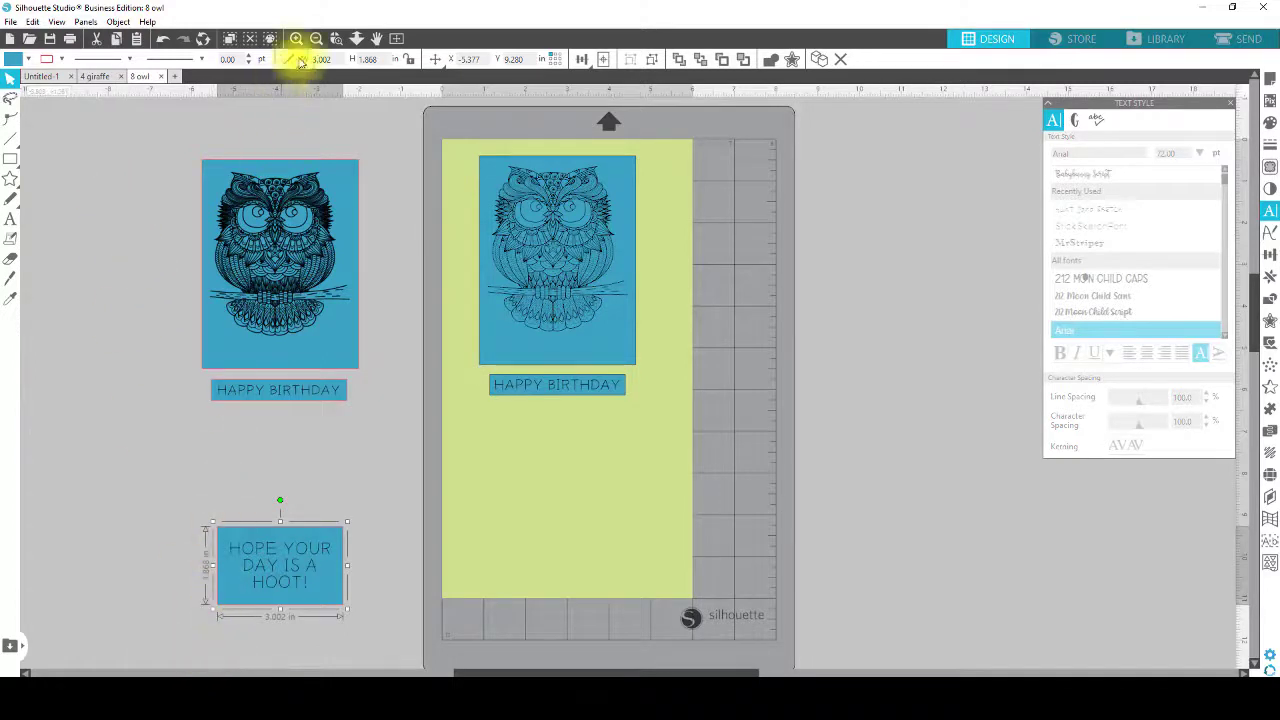
drag(359, 63, 386, 65)
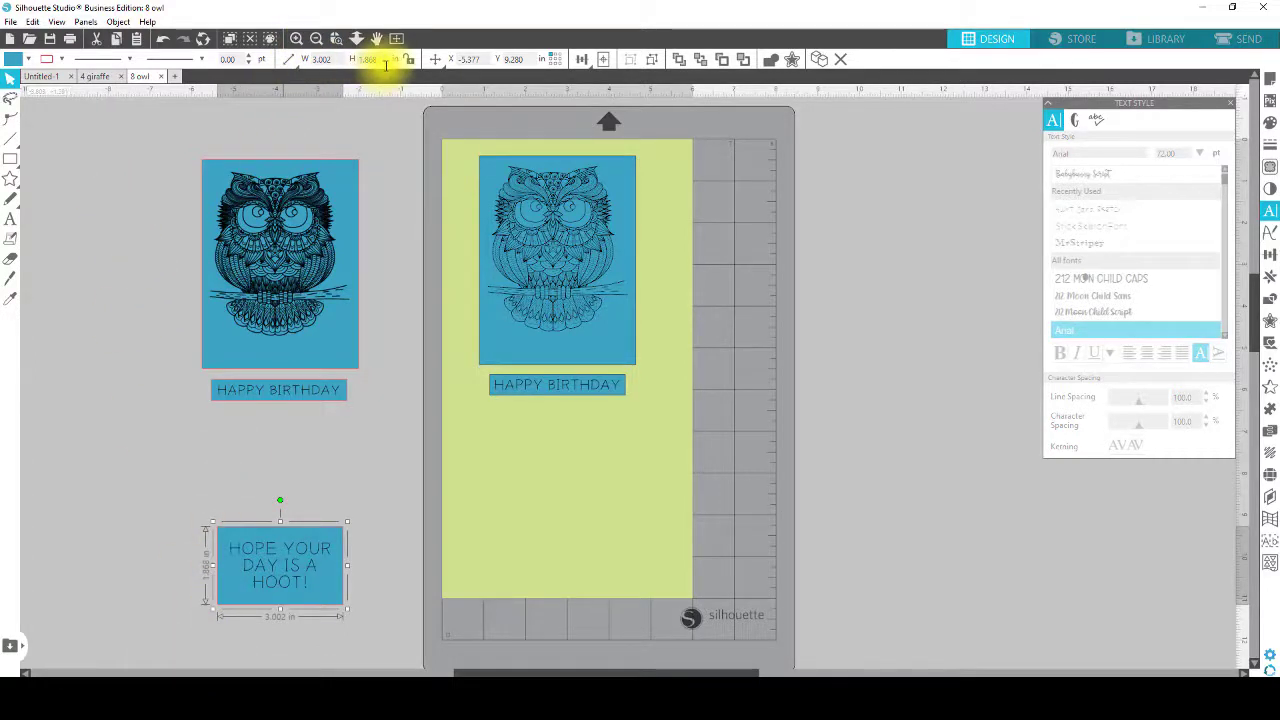
click(10, 158)
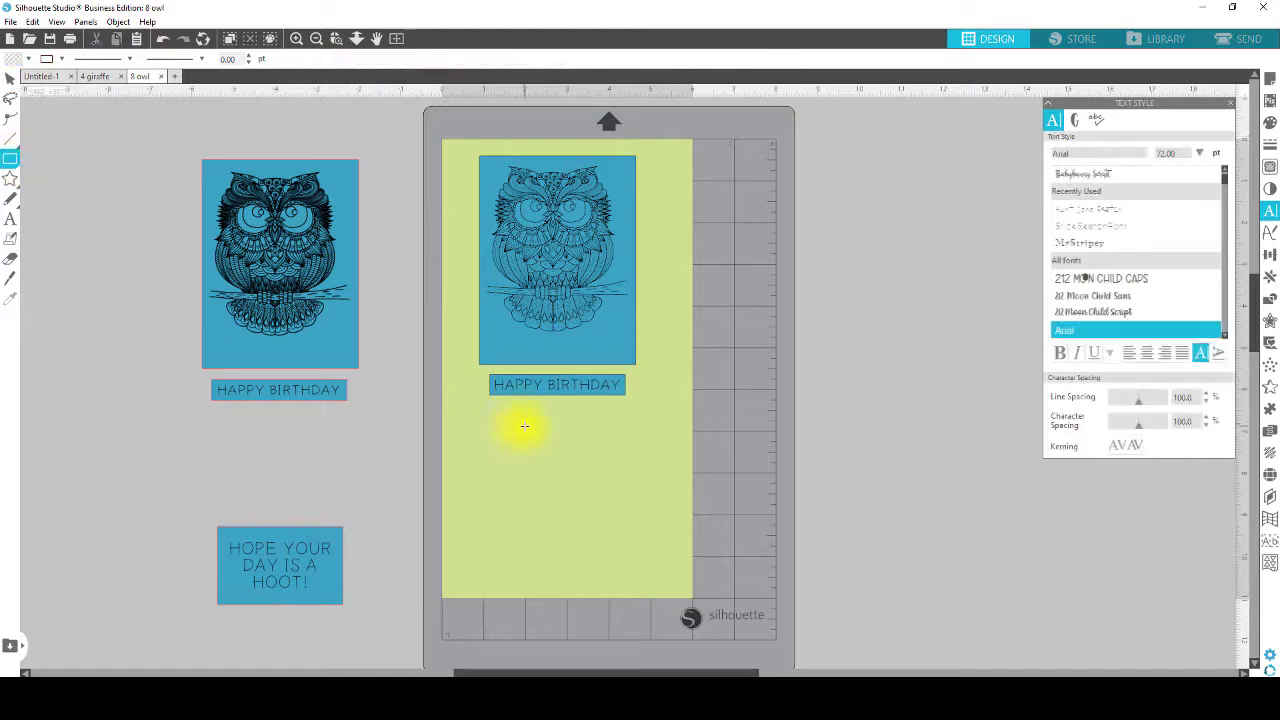
drag(477, 412, 654, 496)
click(324, 59)
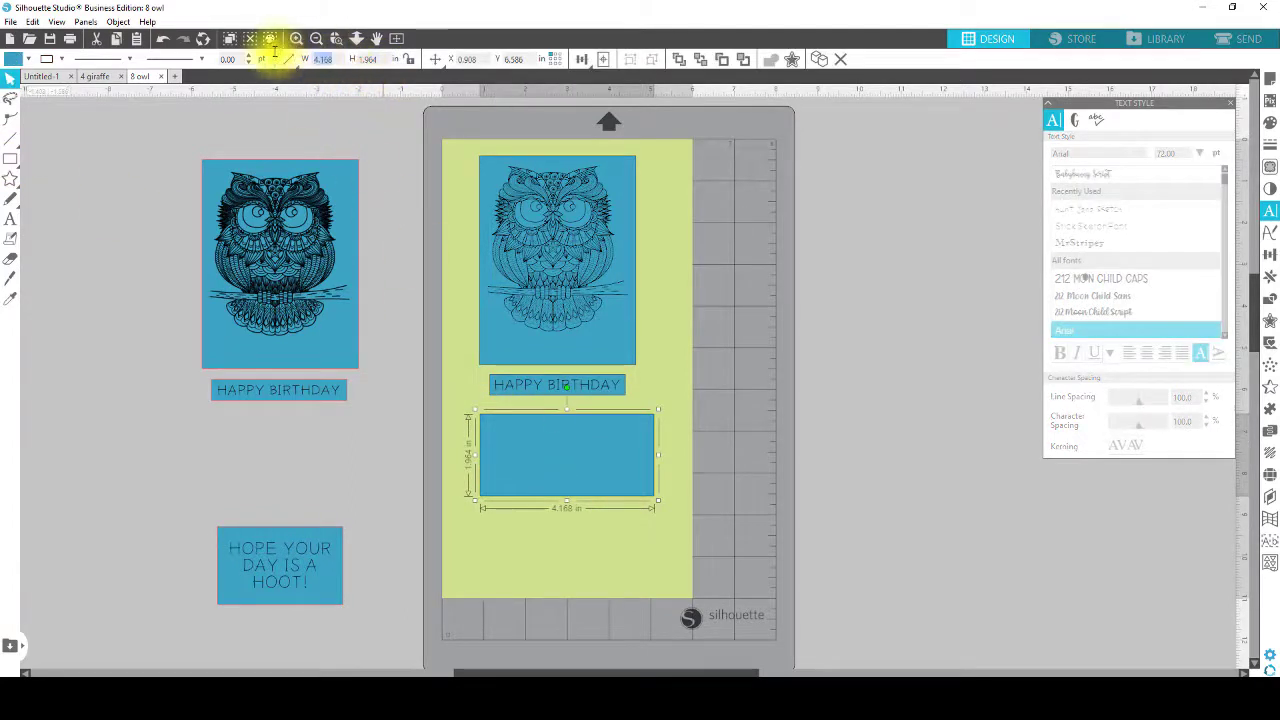
text(3)
key(Tab)
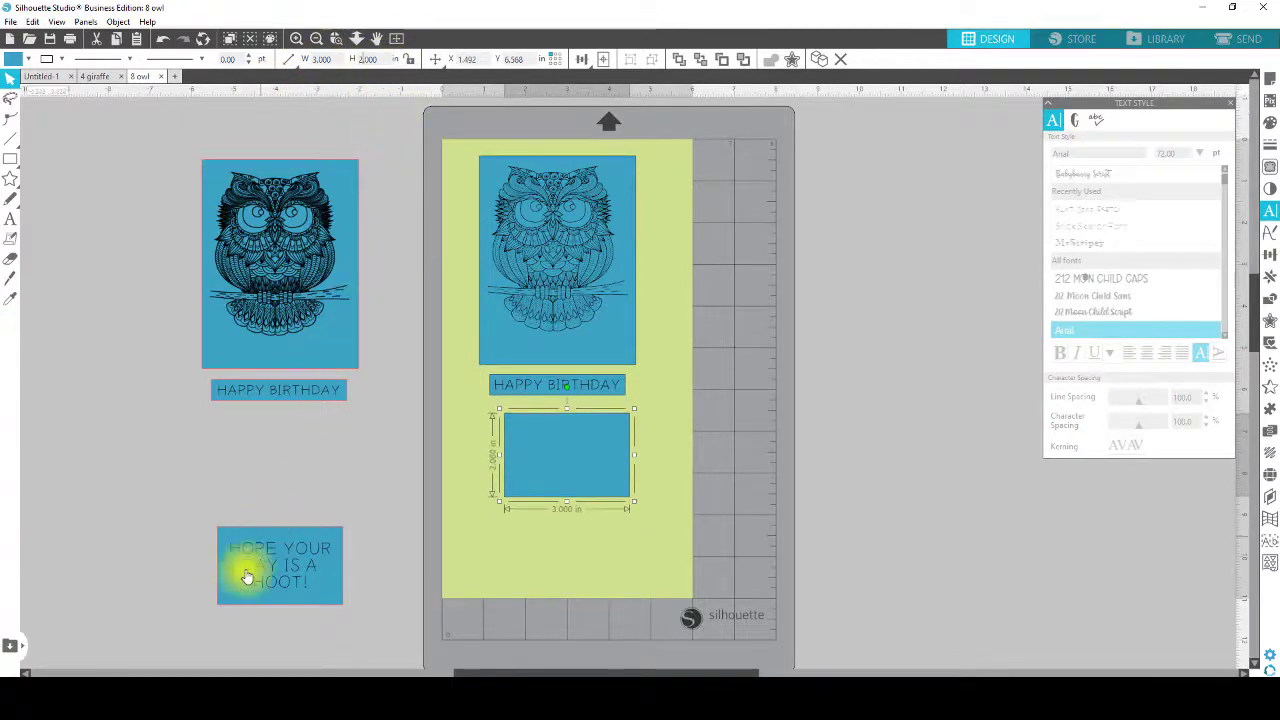
key(Return)
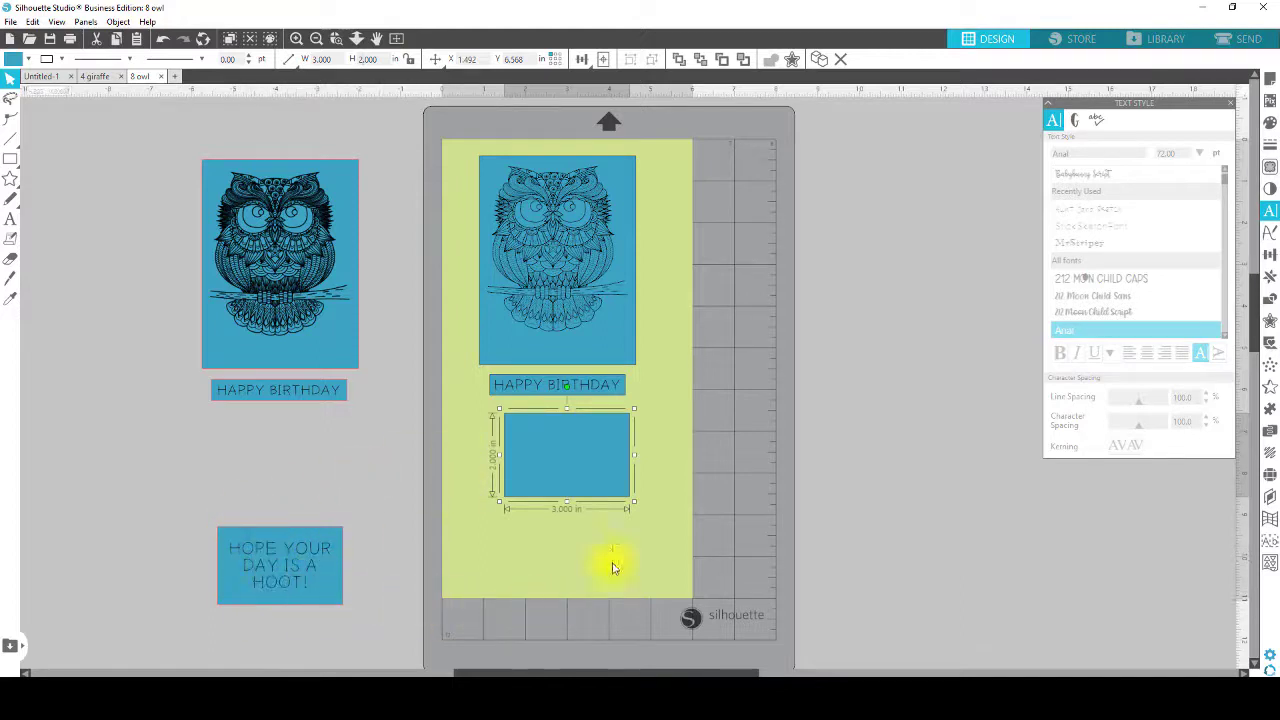
click(754, 368)
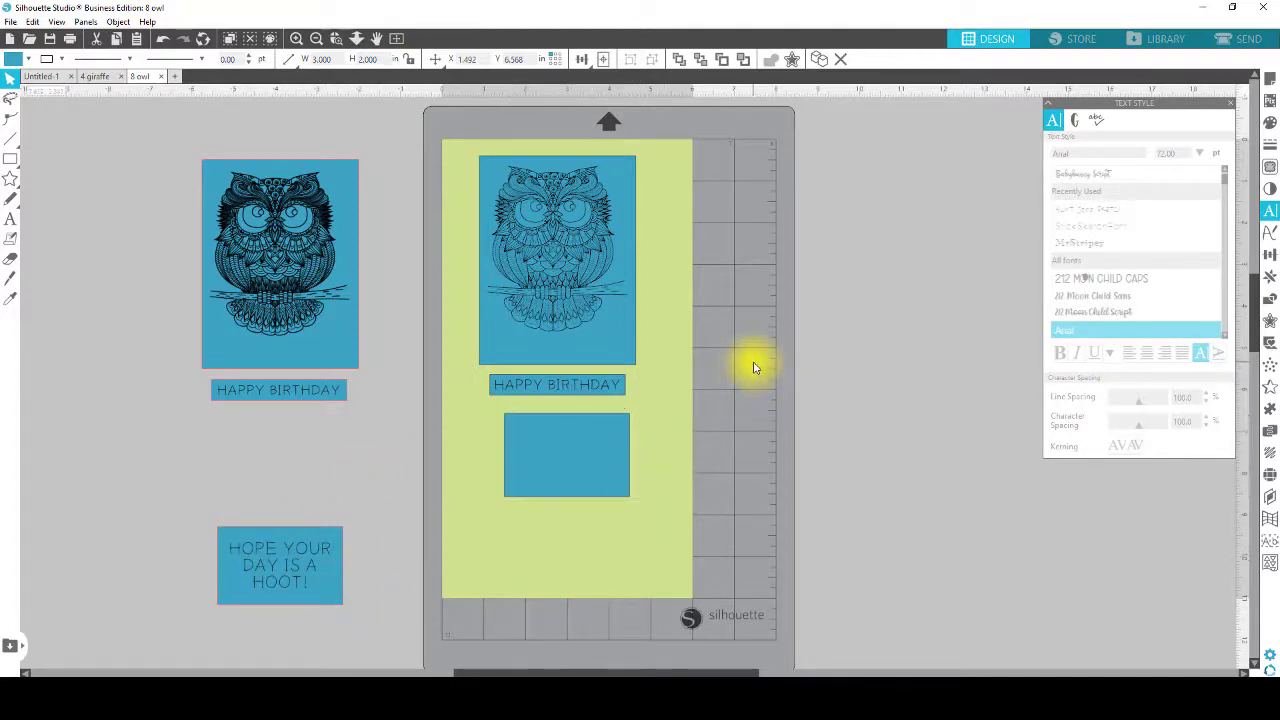
Enter 'HOPE YOUR DAY IS A HOOT!' as centre-aligned three-line text beside the page.
click(10, 218)
key(Escape)
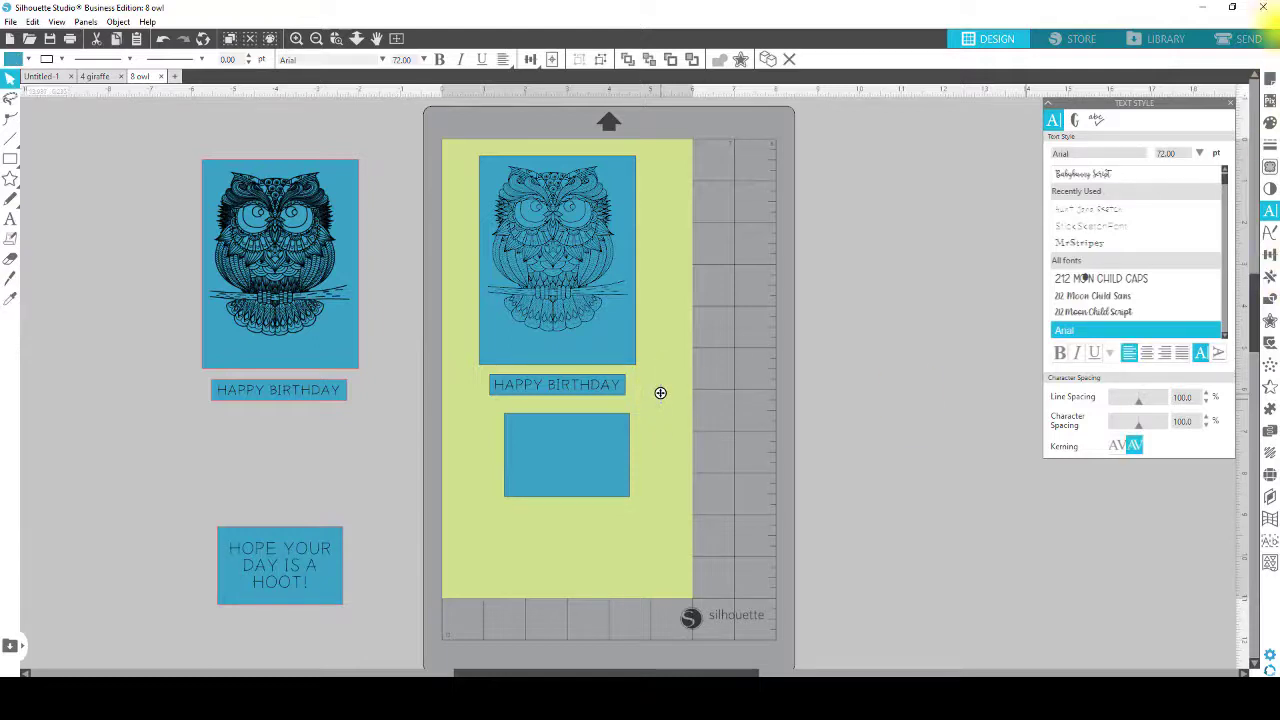
text(PE )
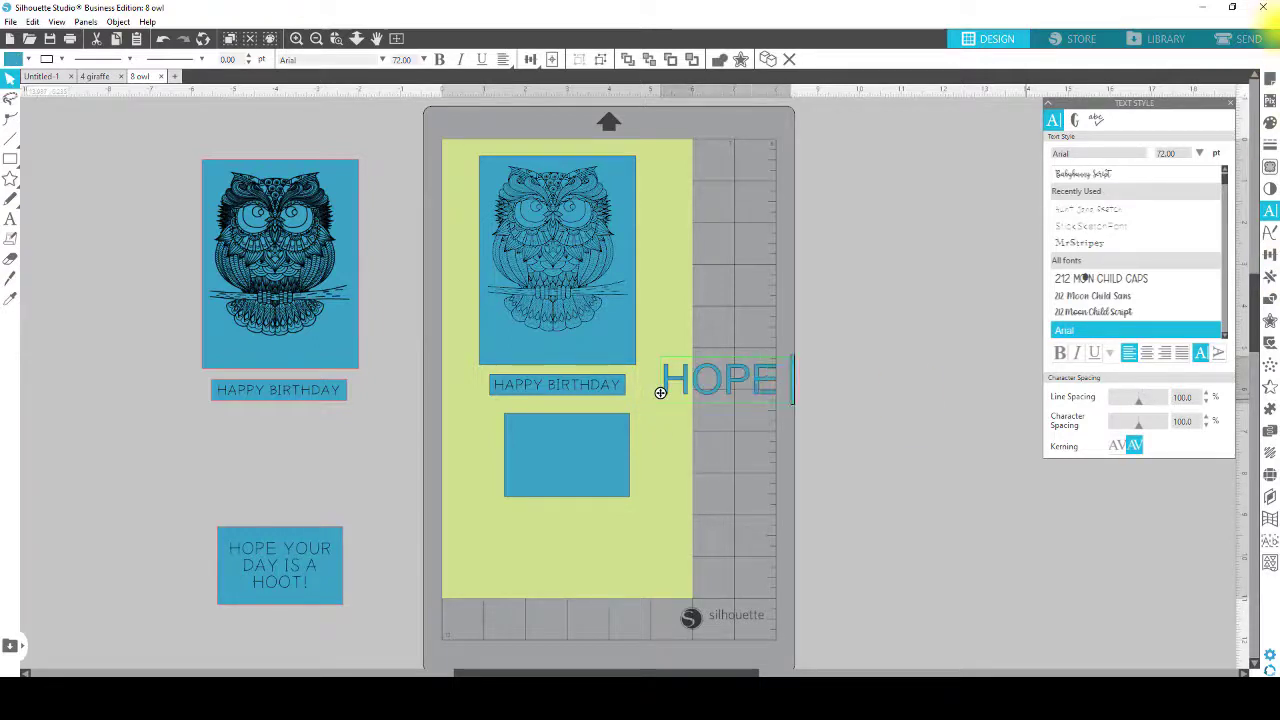
text(YOUR)
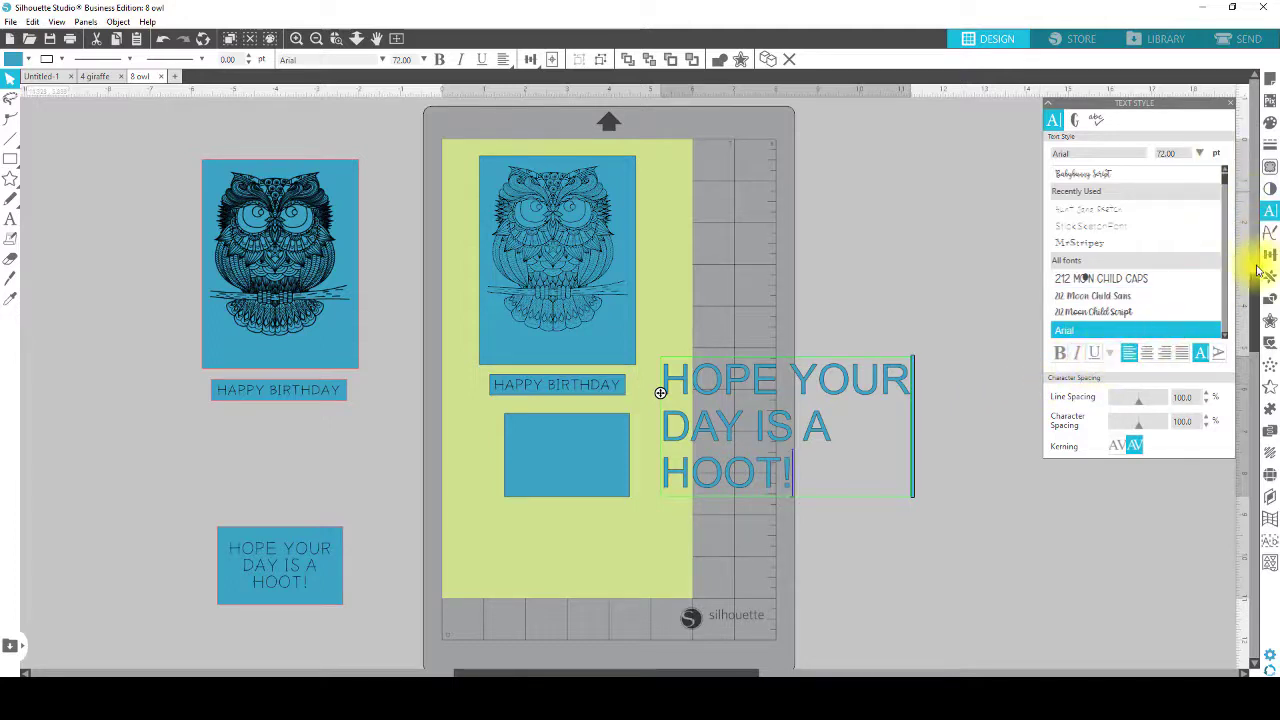
click(1148, 354)
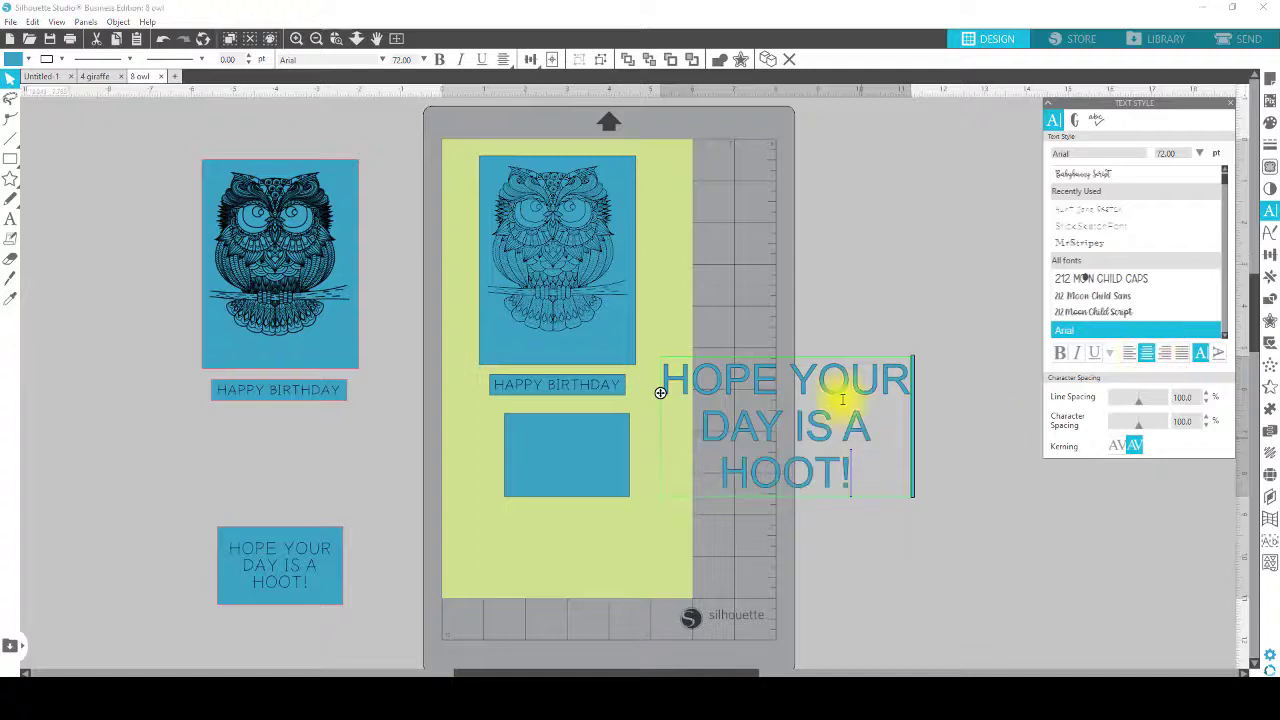
click(948, 553)
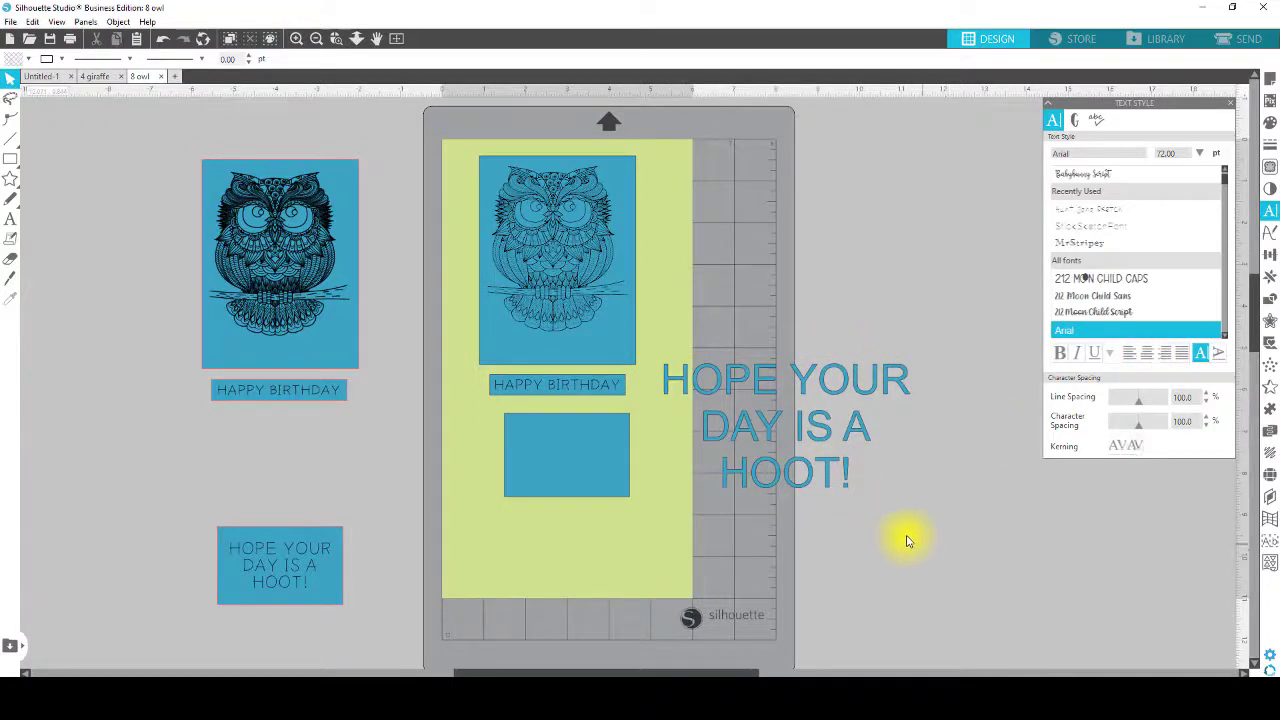
Change the greeting text's font to StickSketchFont.
click(848, 442)
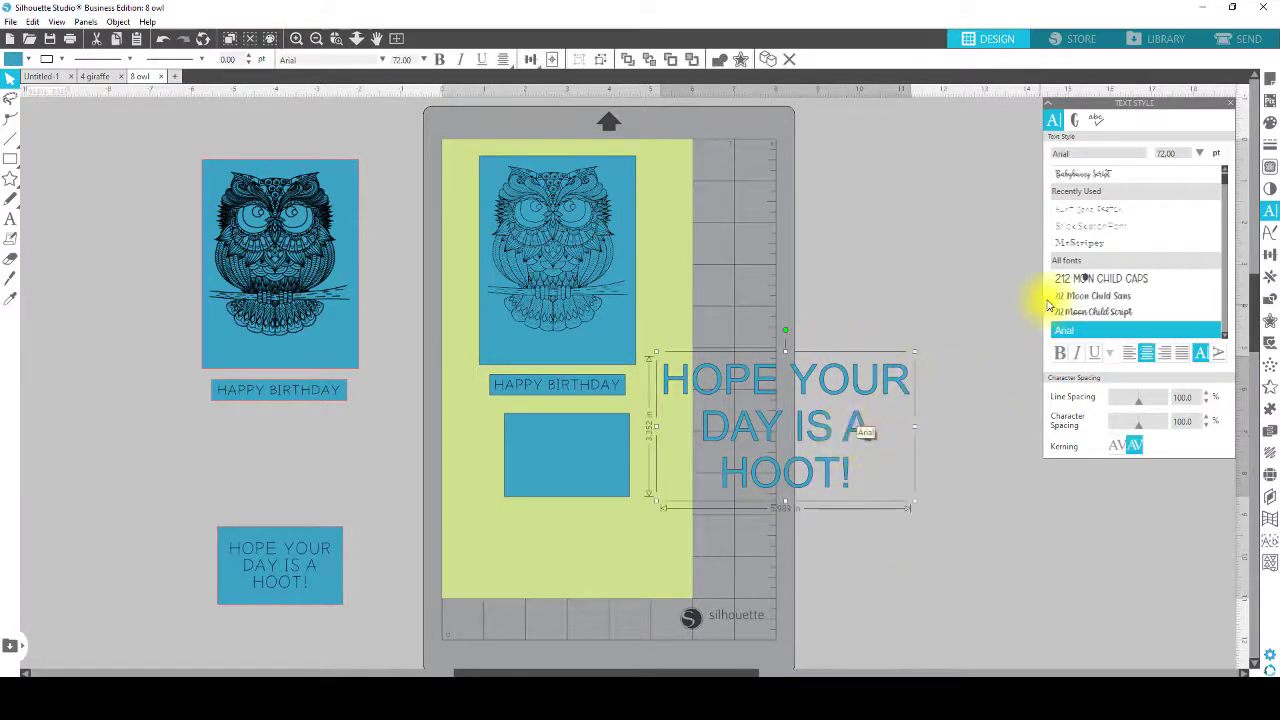
click(1100, 208)
scroll(1100, 190, up, 3)
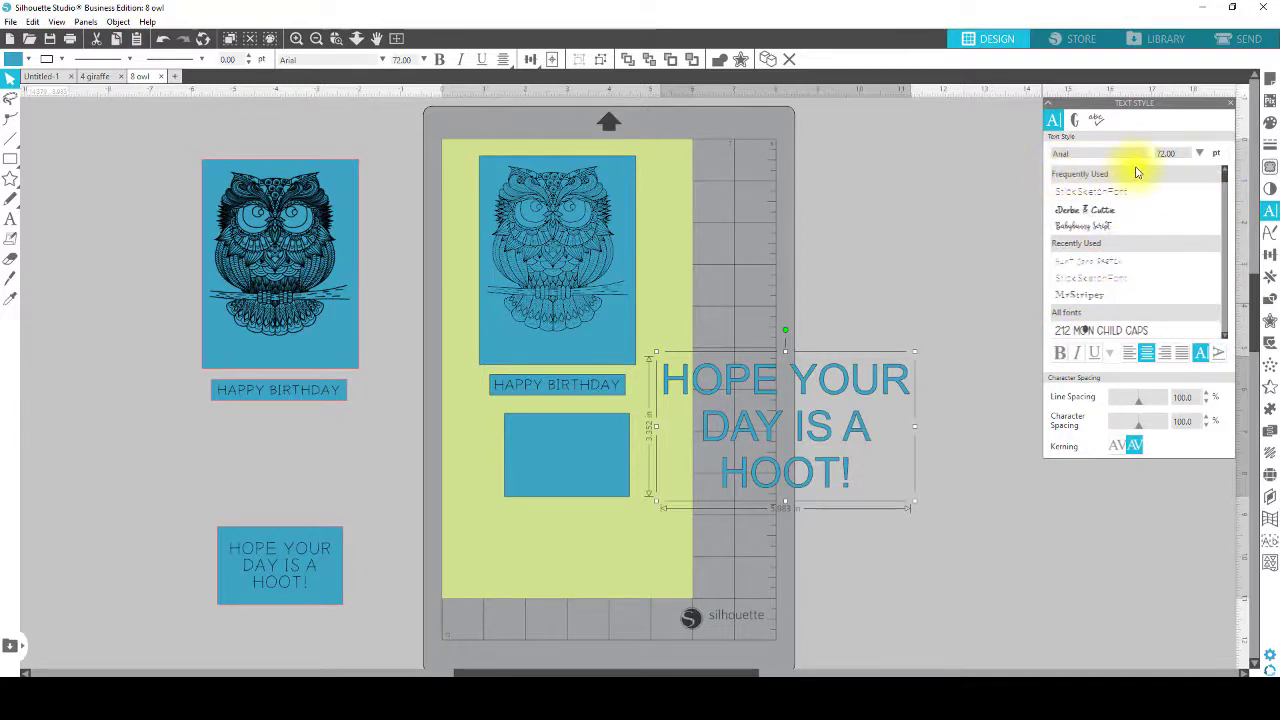
scroll(1120, 214, down, 3)
scroll(1110, 234, up, 3)
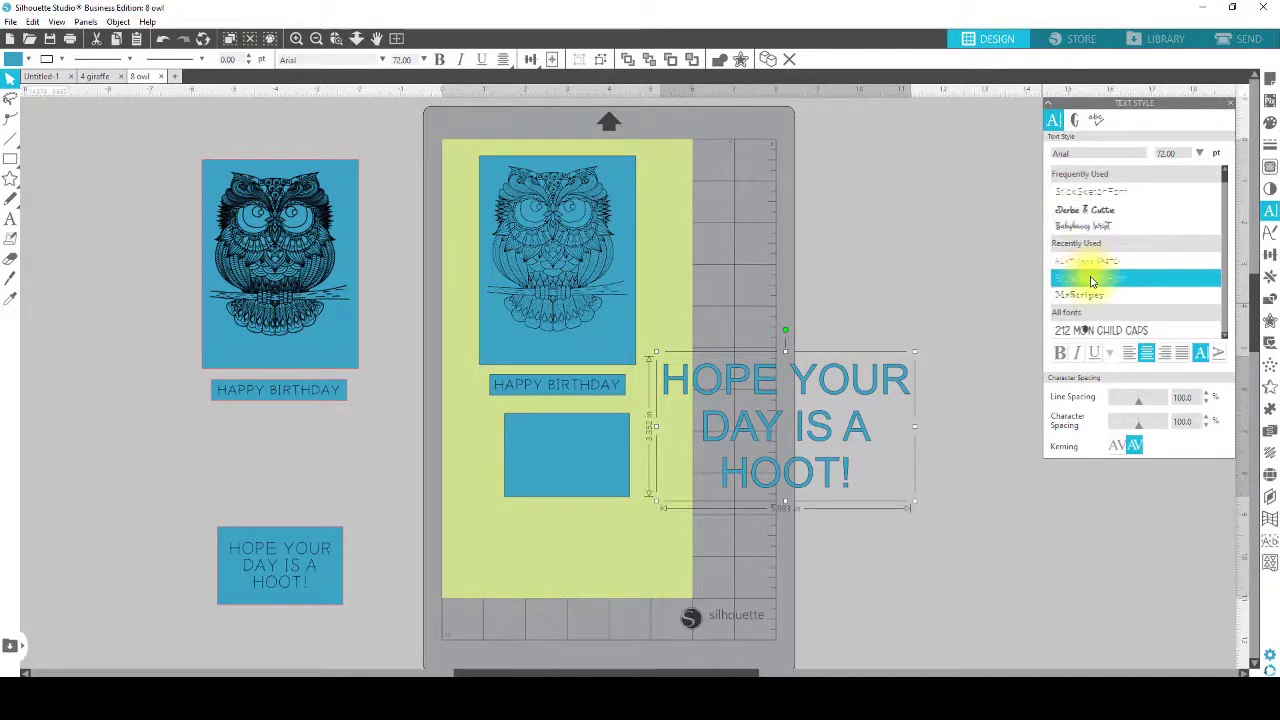
click(1078, 200)
Shrink the greeting and move it onto the empty blue rectangle.
click(877, 623)
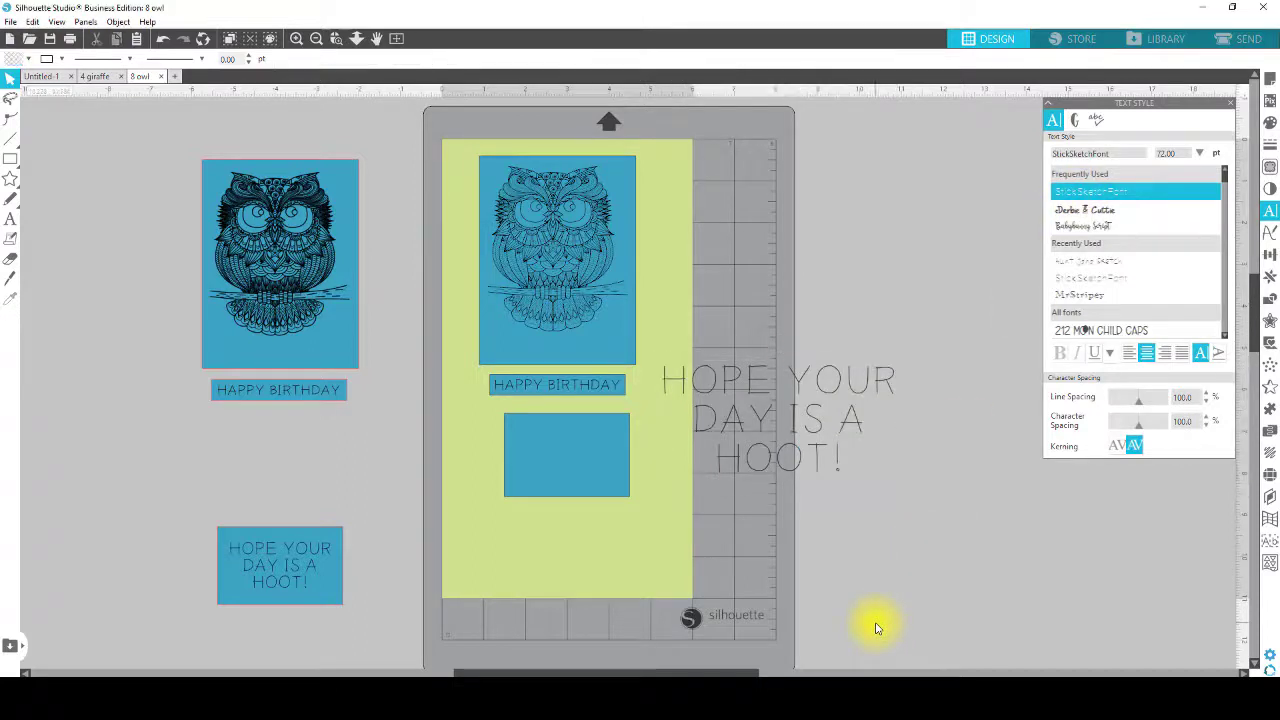
click(820, 465)
drag(901, 486, 792, 433)
drag(733, 399, 575, 459)
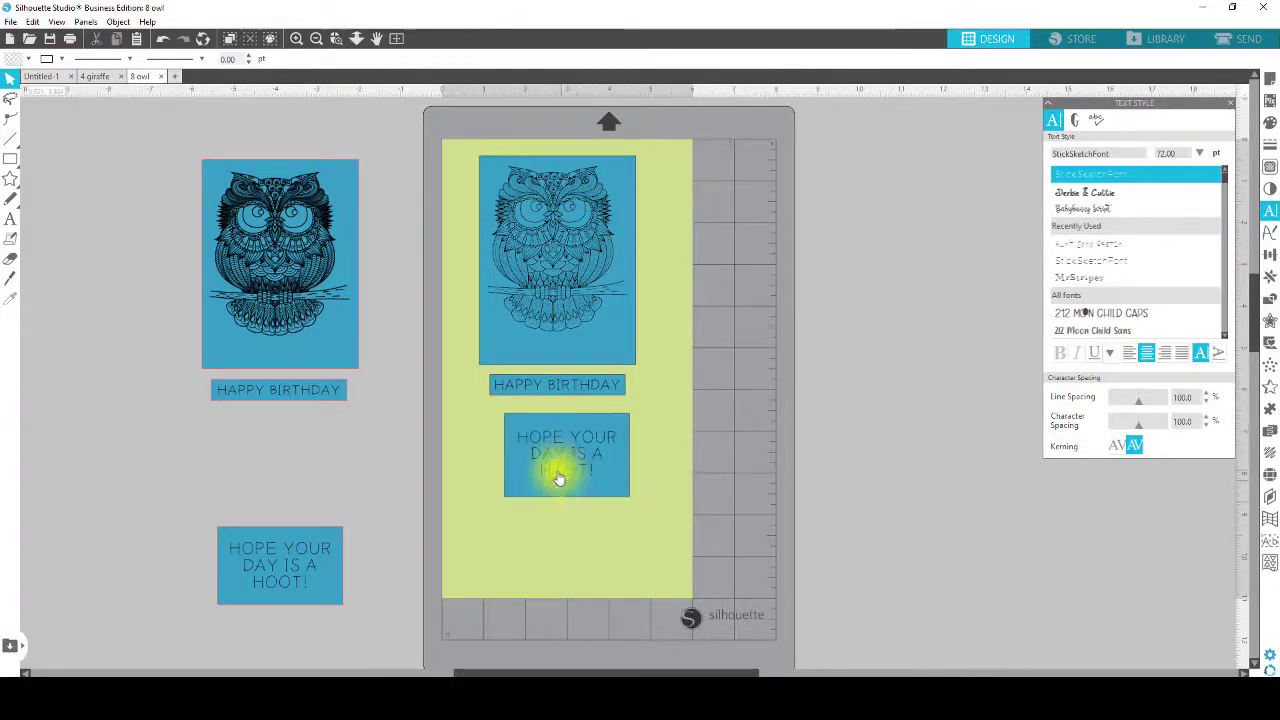
Align the greeting to the blue rectangle's centre and group them together.
drag(472, 437, 603, 477)
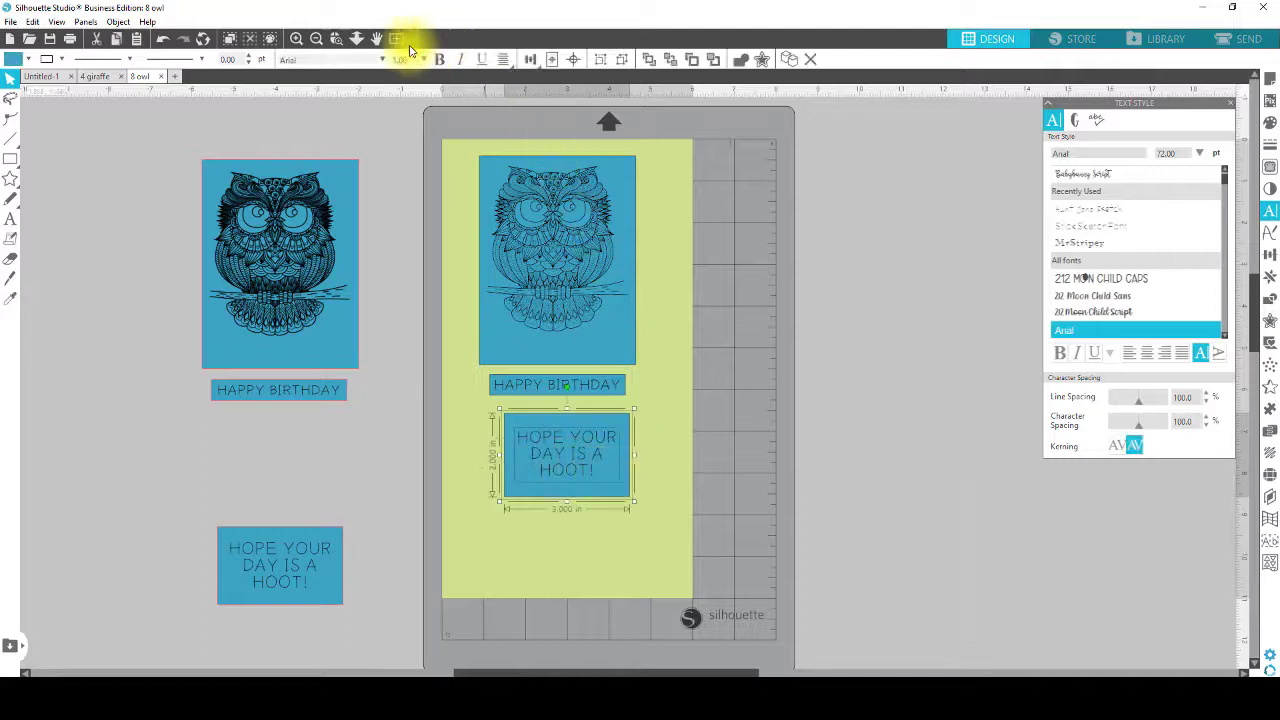
click(549, 62)
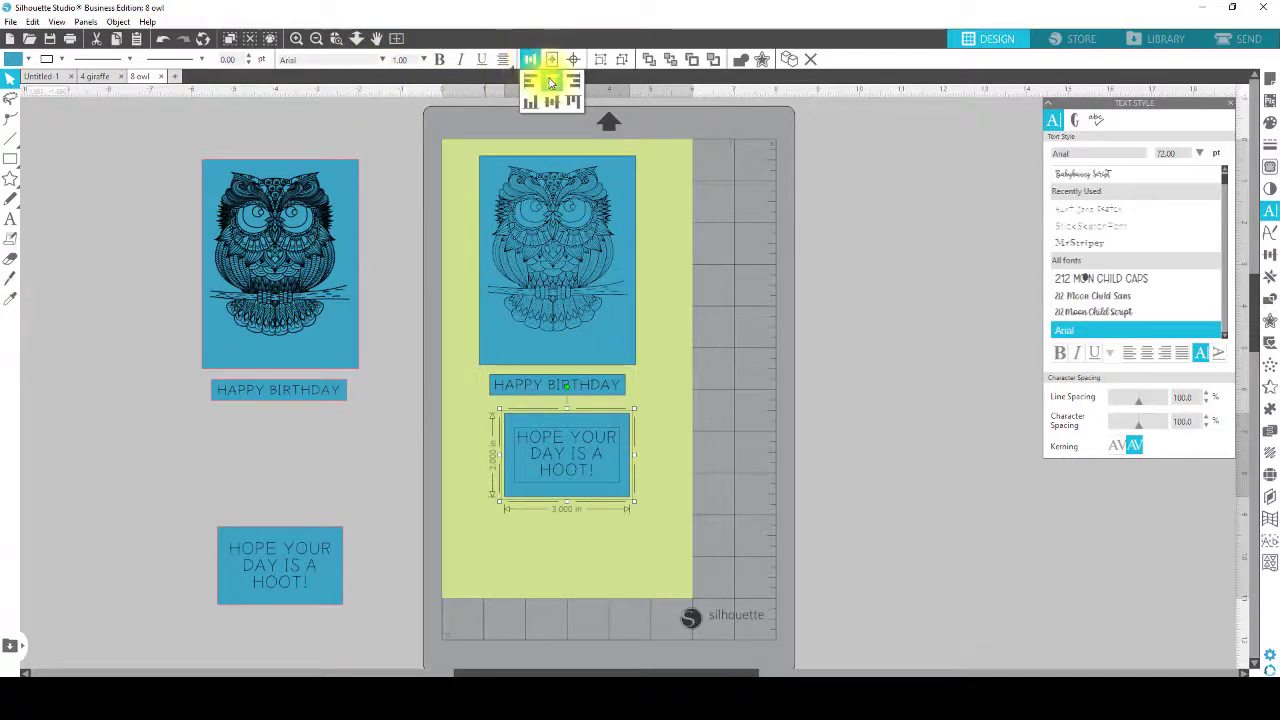
click(694, 500)
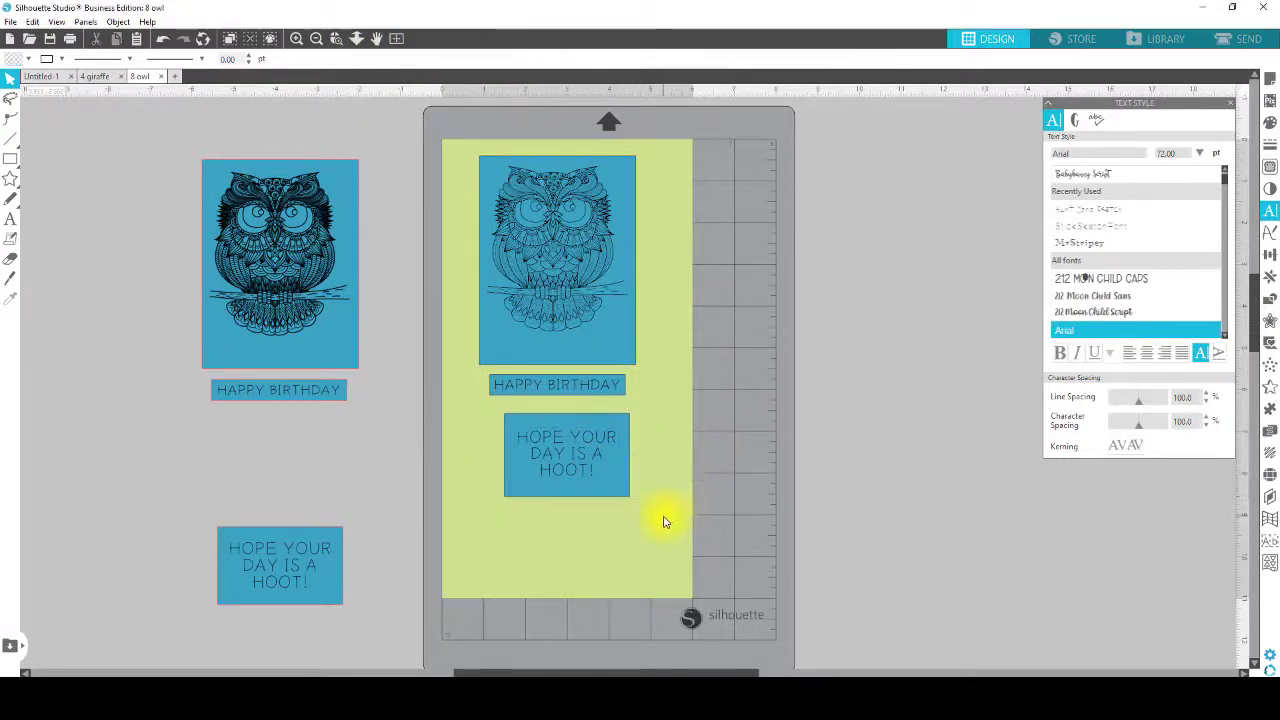
click(529, 443)
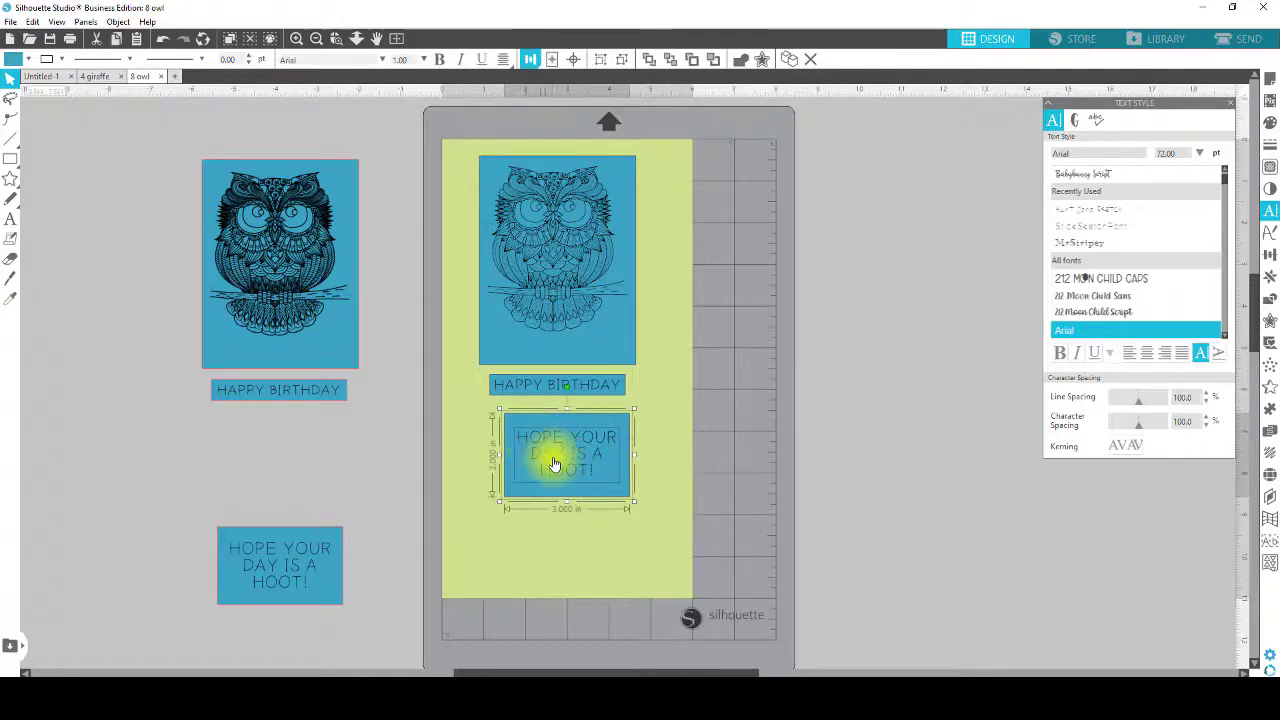
right_click(552, 458)
click(591, 306)
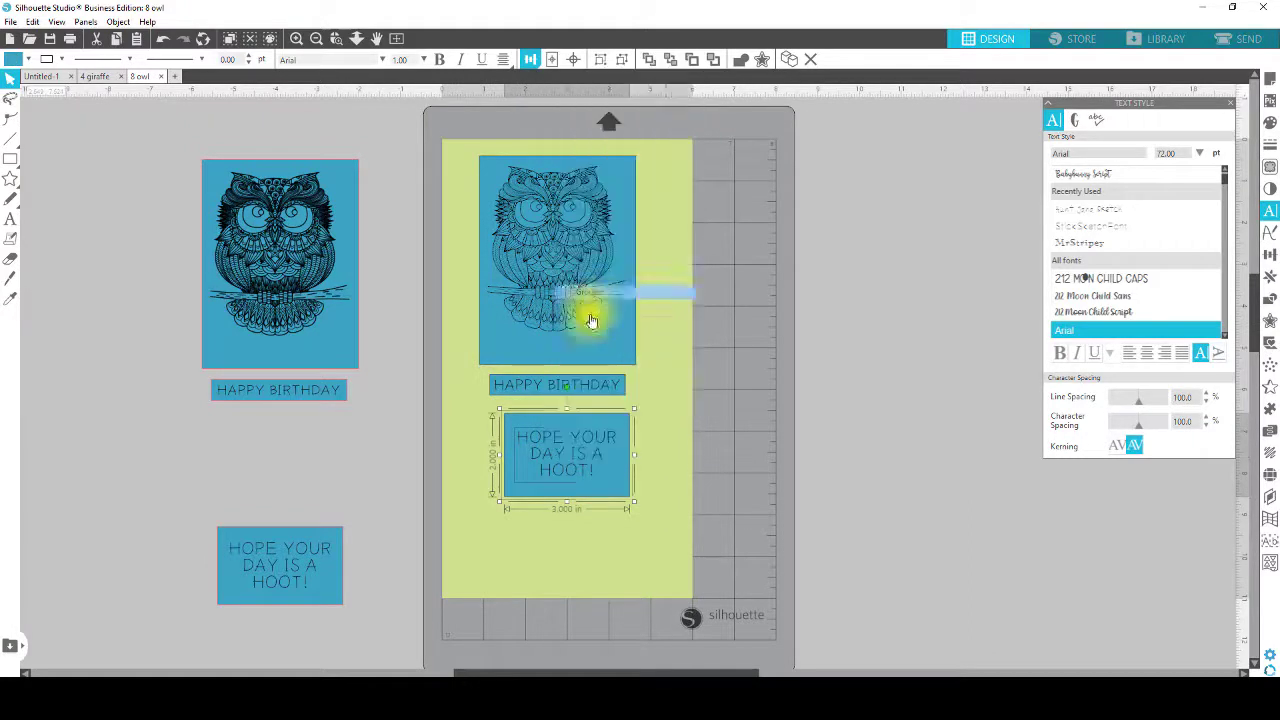
click(716, 384)
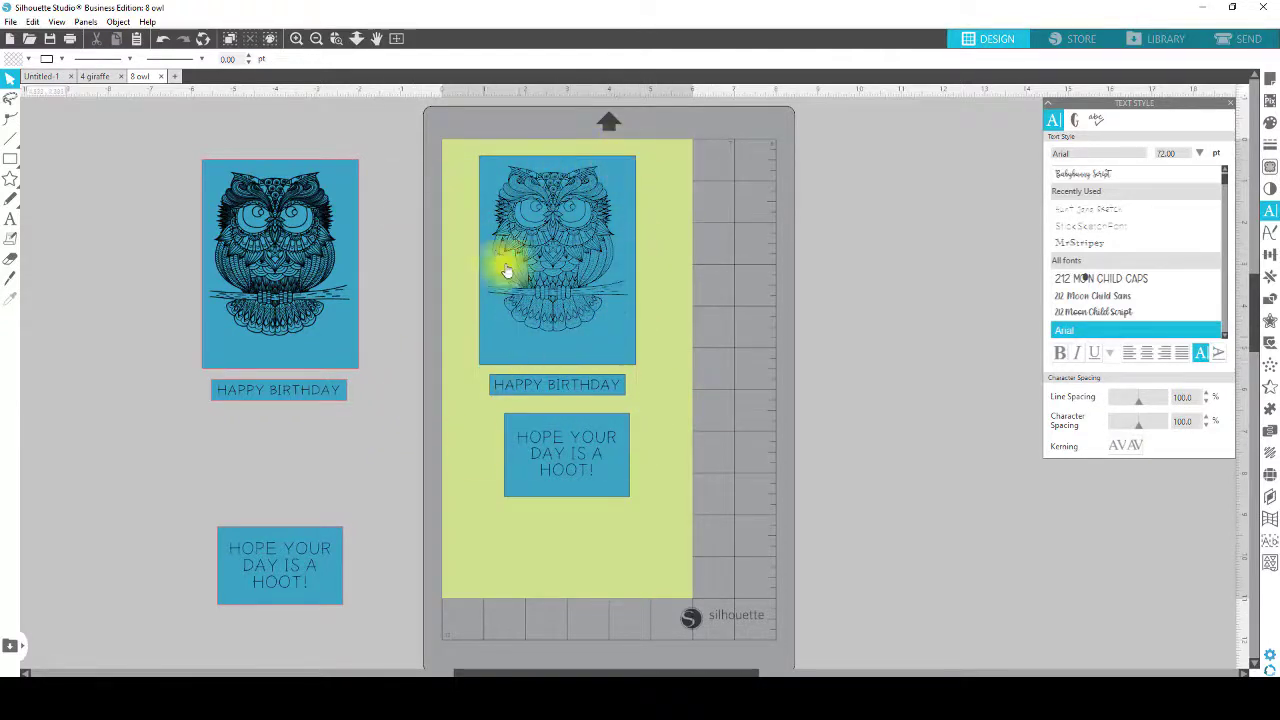
Group the owl art with its panel, set its line colour to red, and regroup it.
right_click(594, 205)
click(654, 423)
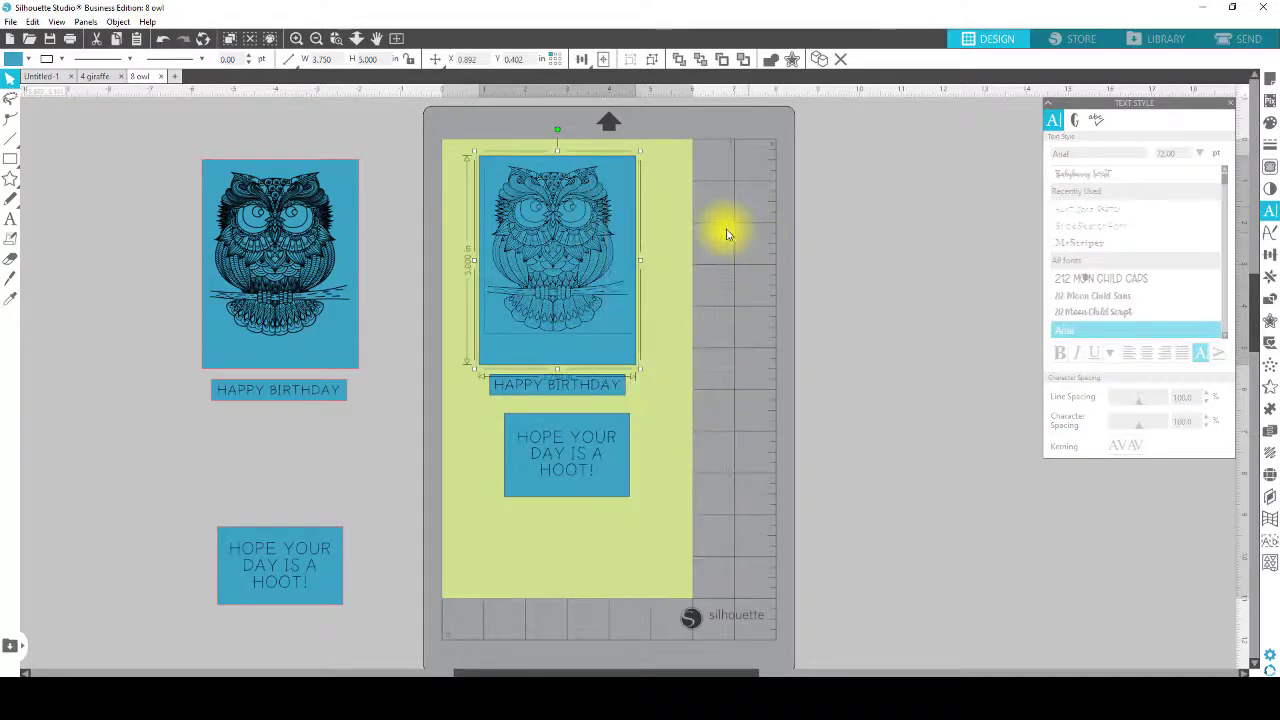
click(634, 163)
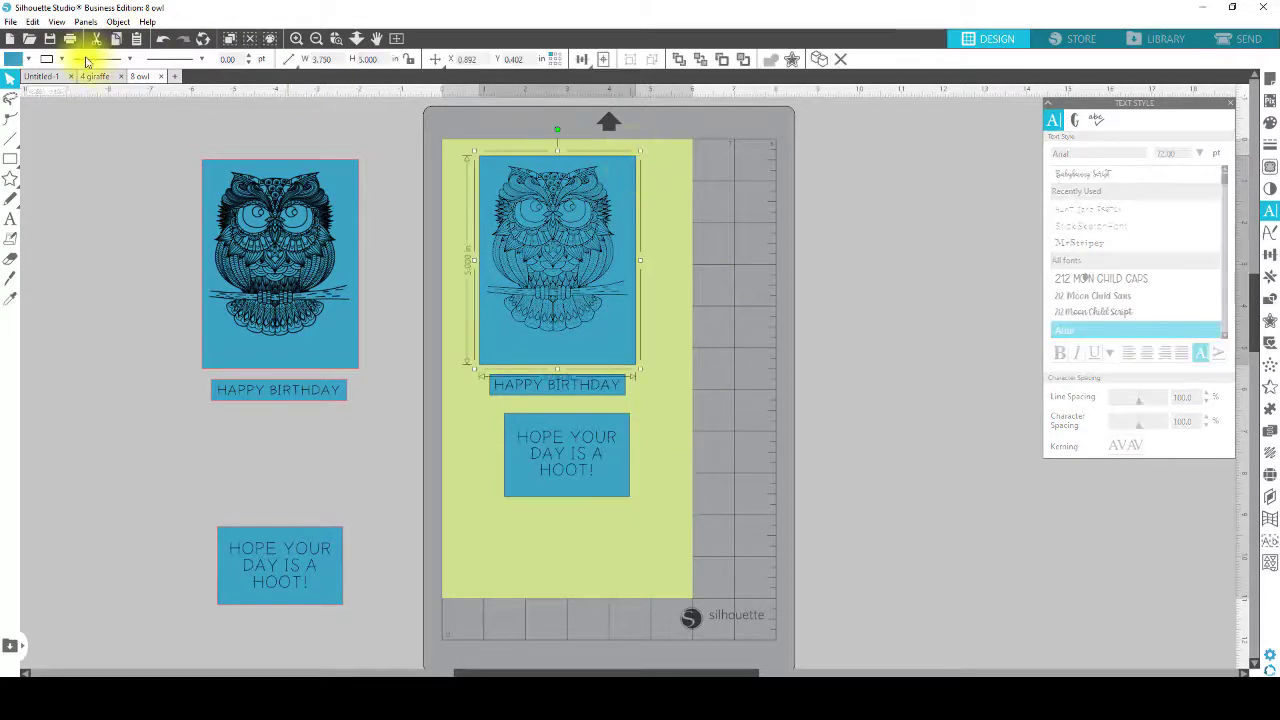
click(49, 63)
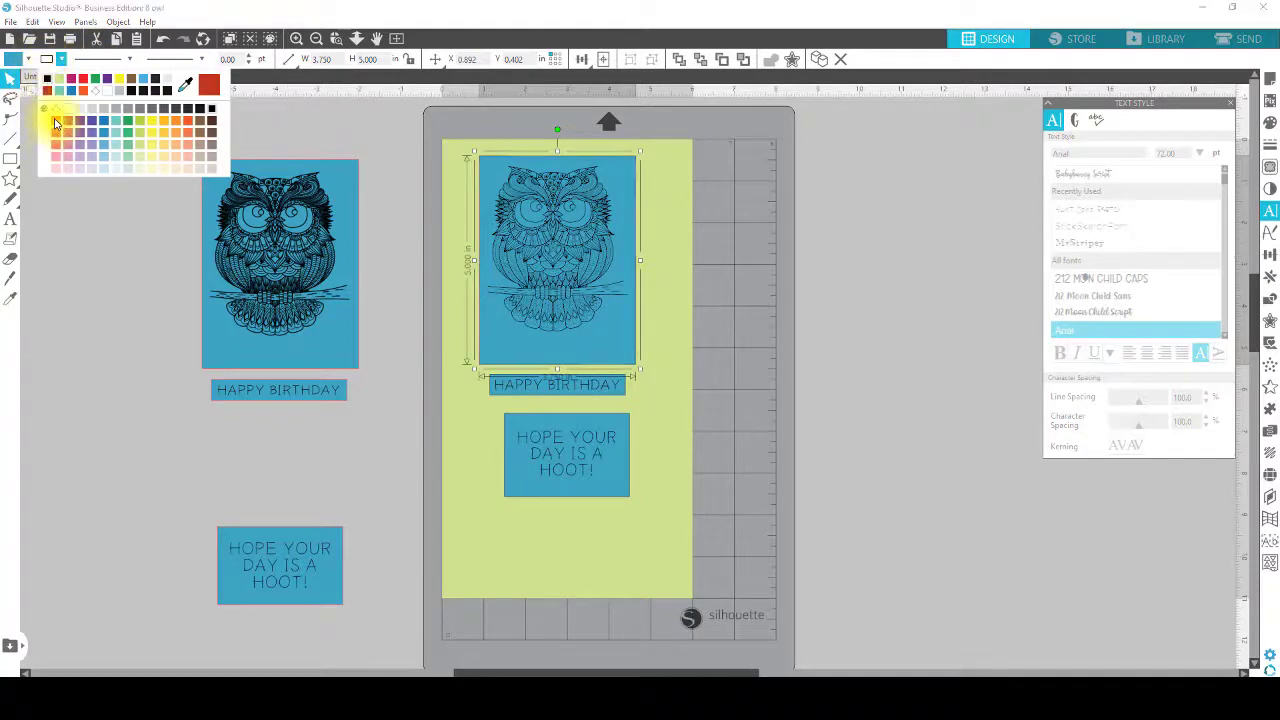
right_click(594, 260)
click(634, 477)
click(665, 432)
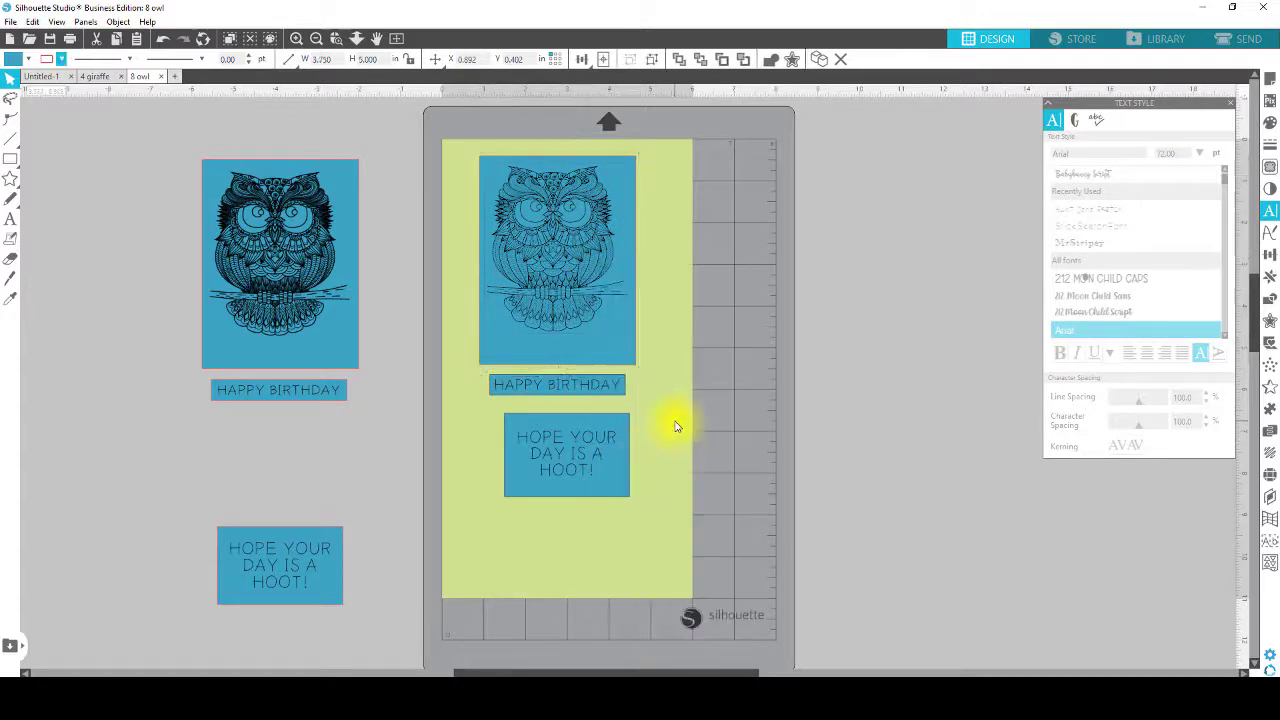
Set the HAPPY BIRTHDAY strip's line colour to red and group it with its text.
click(626, 395)
right_click(626, 397)
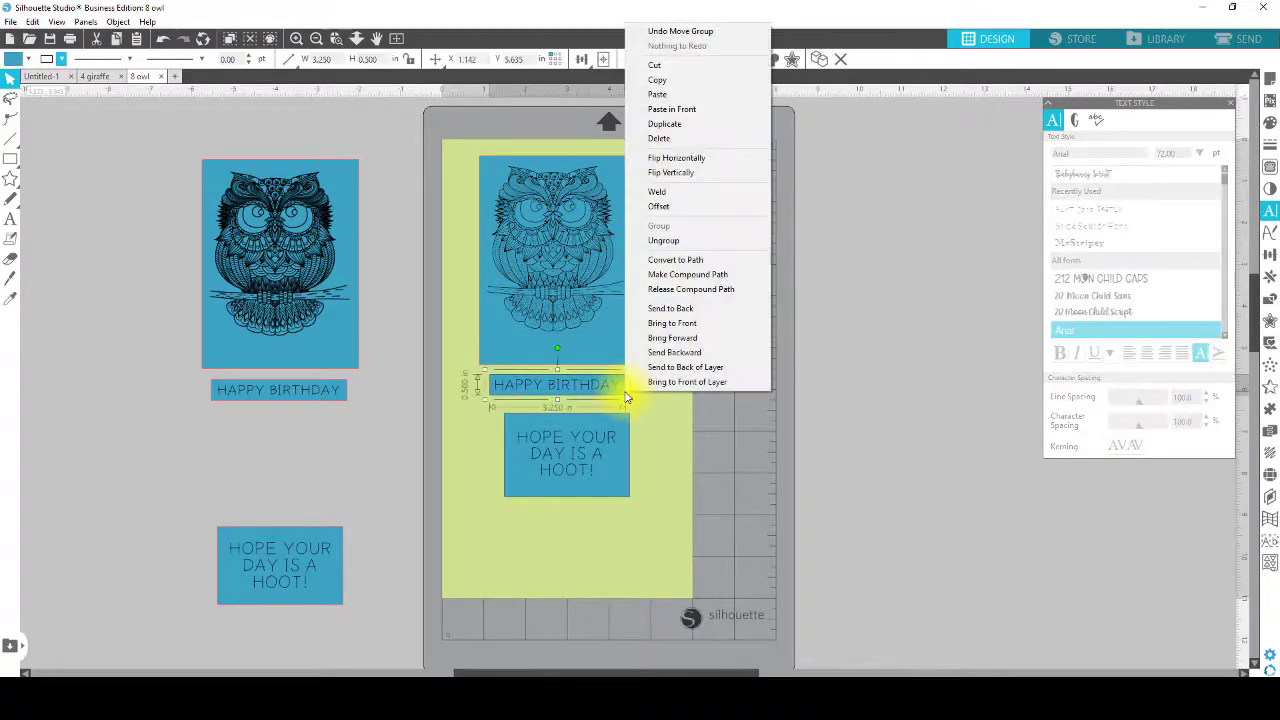
click(666, 241)
click(660, 406)
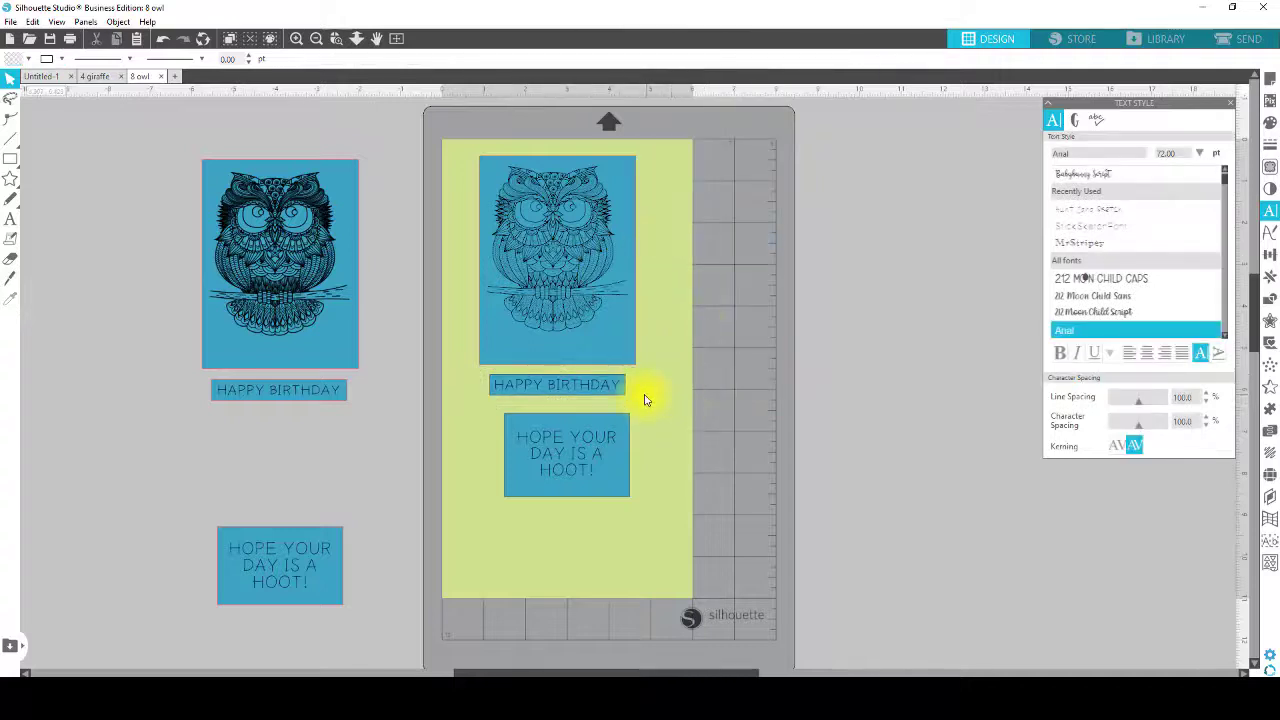
click(623, 394)
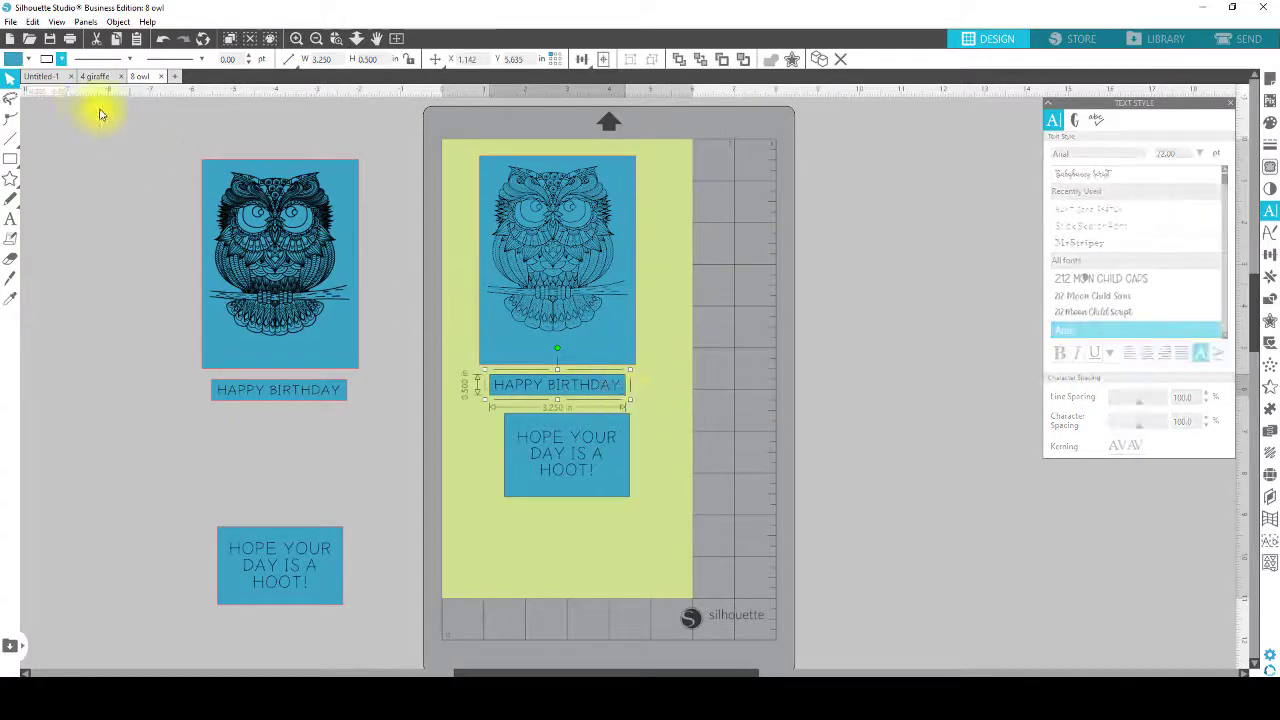
click(46, 66)
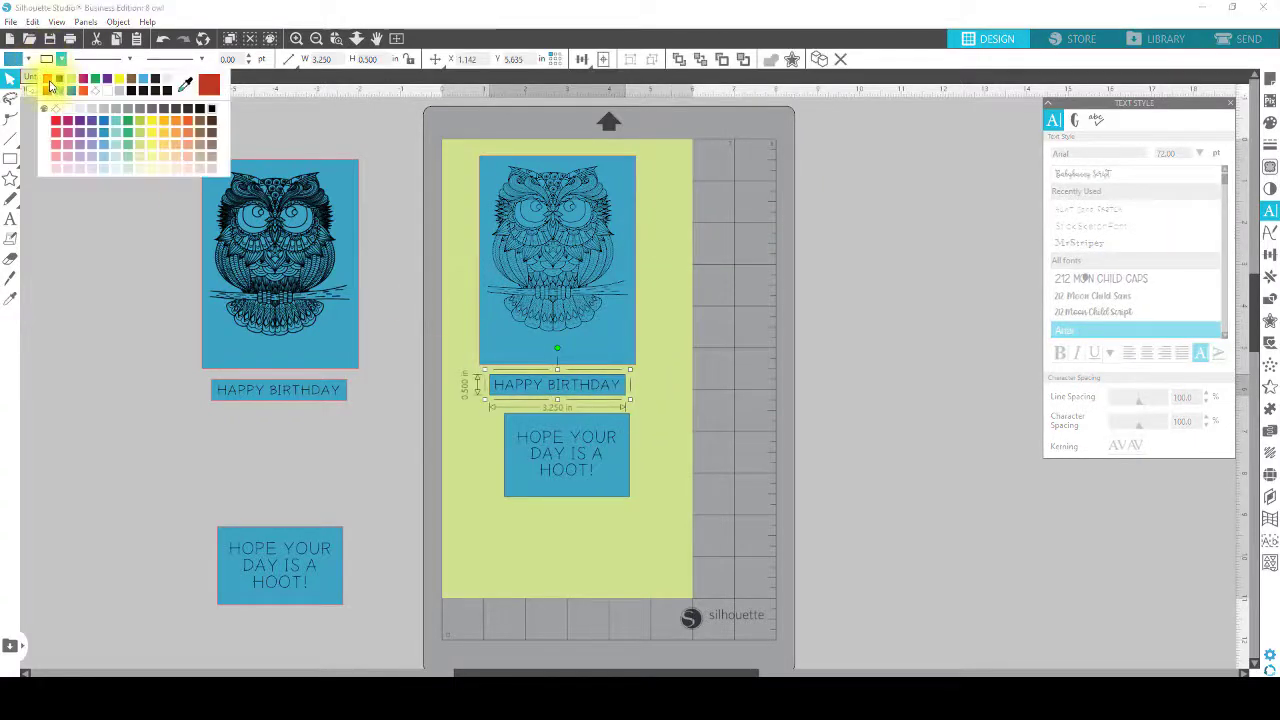
click(49, 86)
double_click(586, 384)
right_click(588, 388)
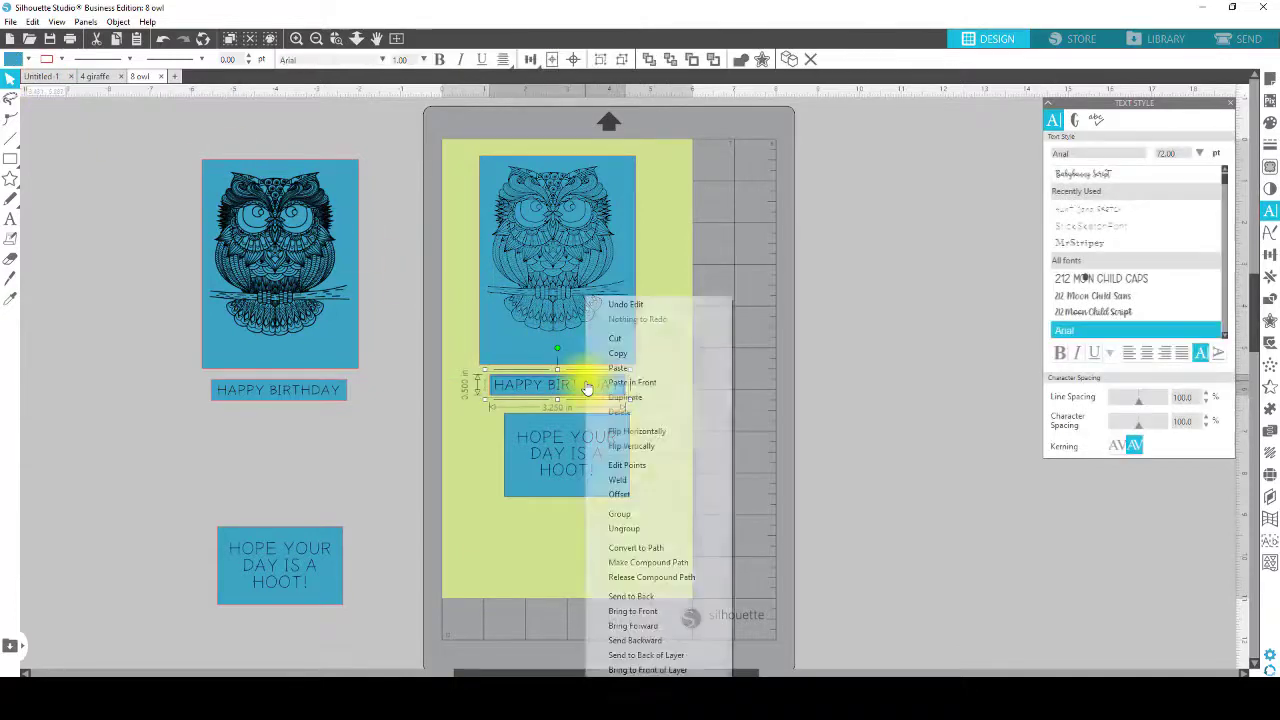
click(621, 514)
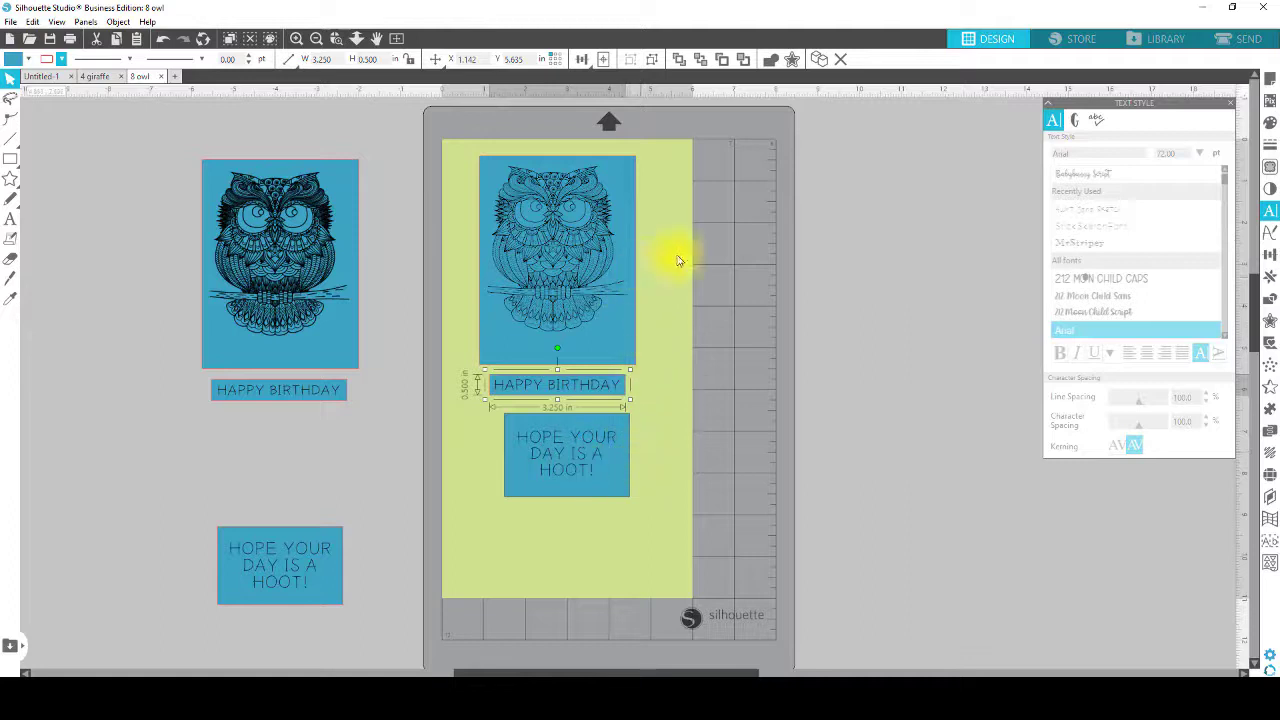
Open the Send settings and keep the material action set to Sketch.
click(1251, 40)
click(930, 63)
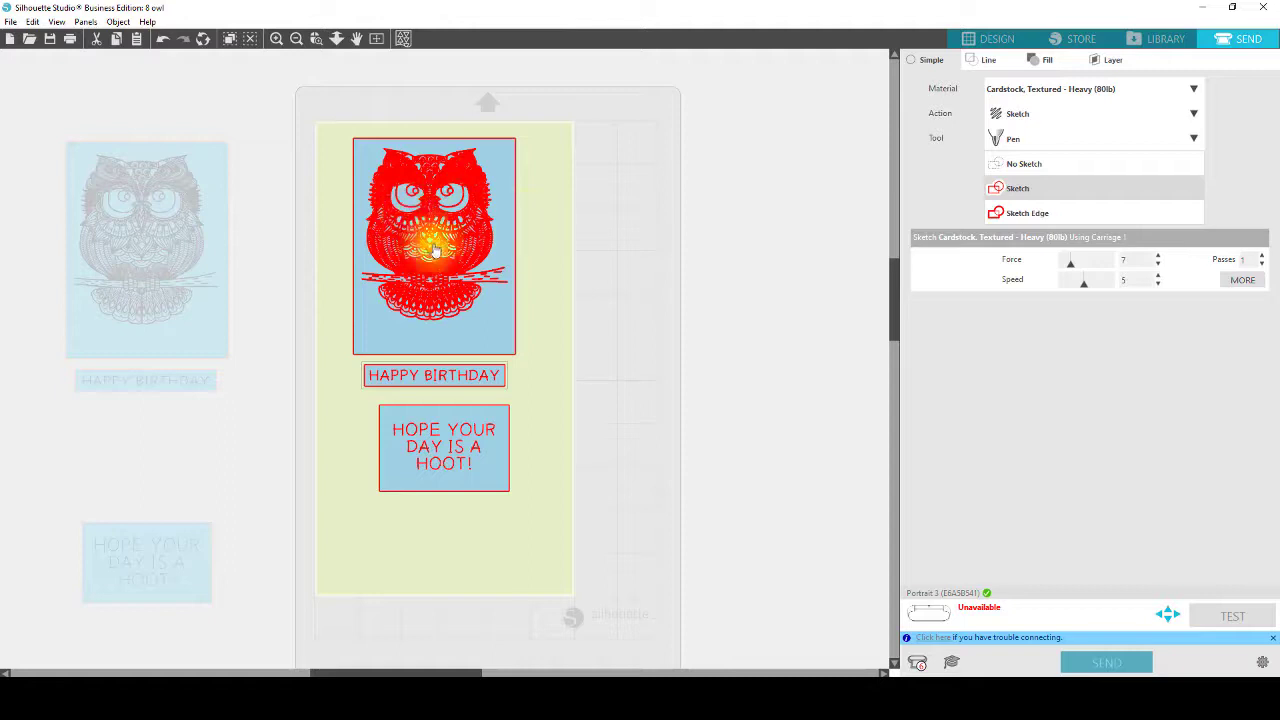
click(1021, 118)
click(1010, 68)
In the Line tab, enable Sketch for black lines and Cut for red outlines.
click(1003, 66)
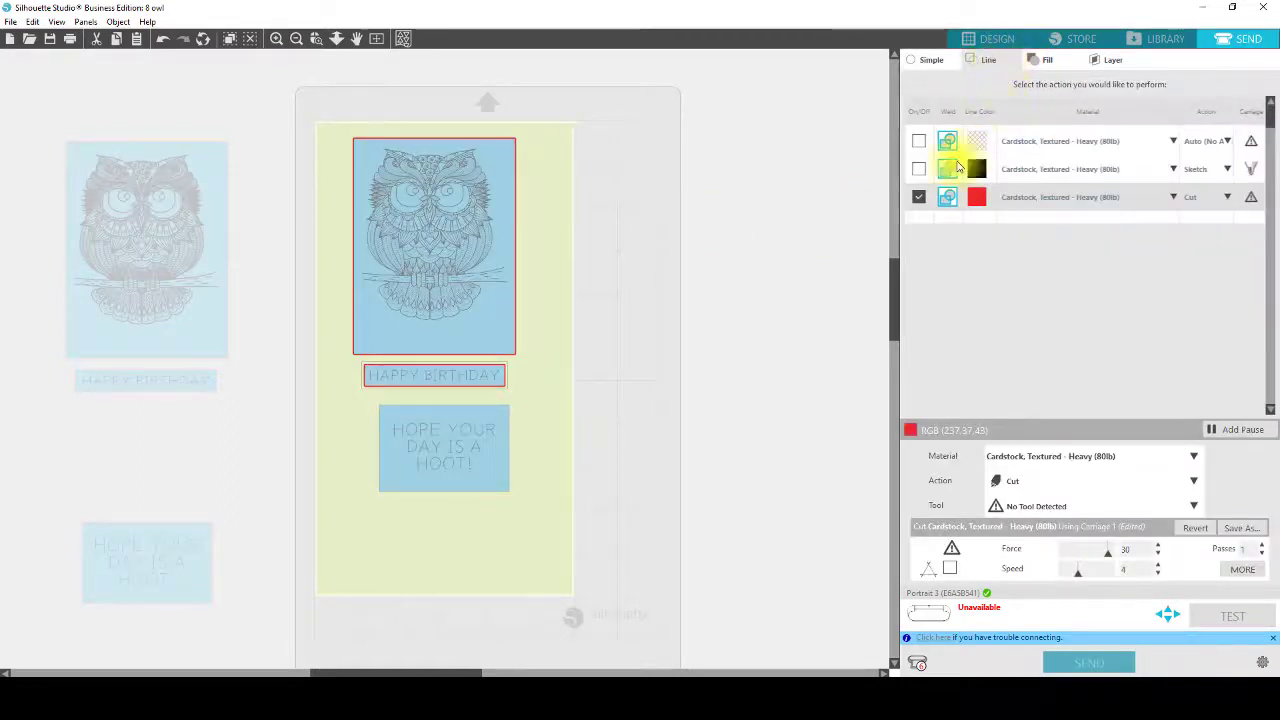
click(919, 197)
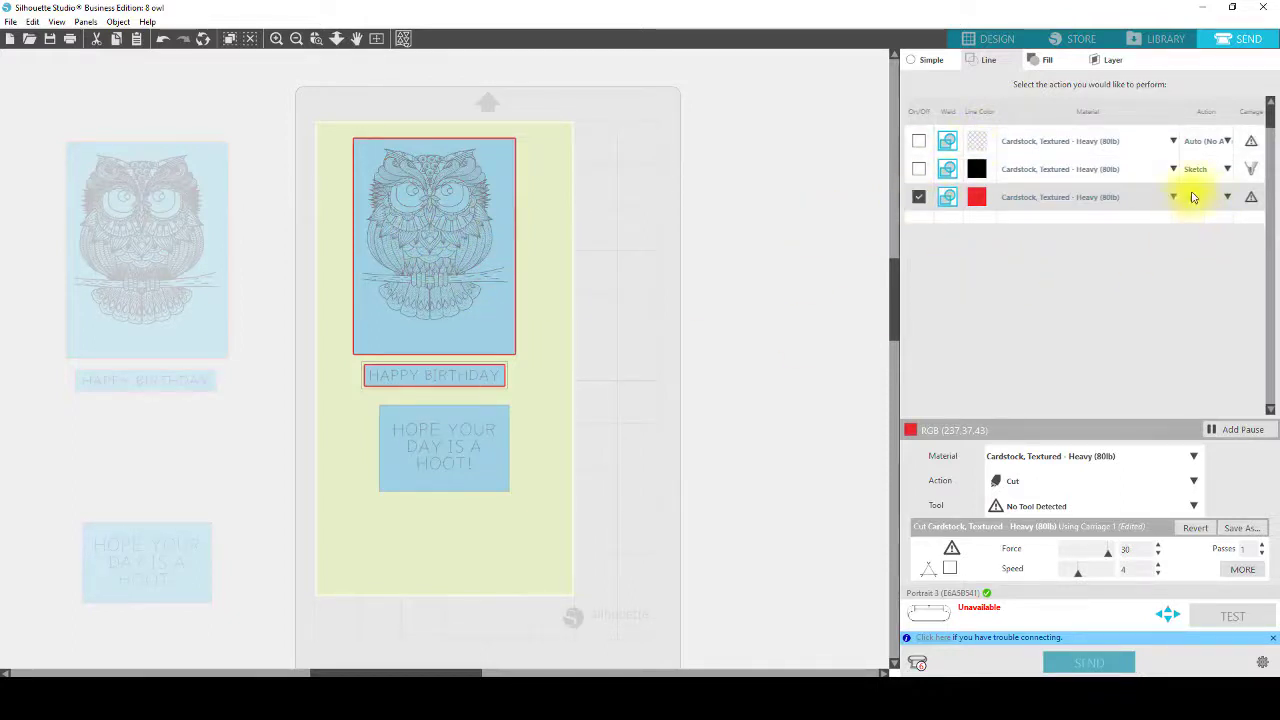
click(919, 198)
click(919, 169)
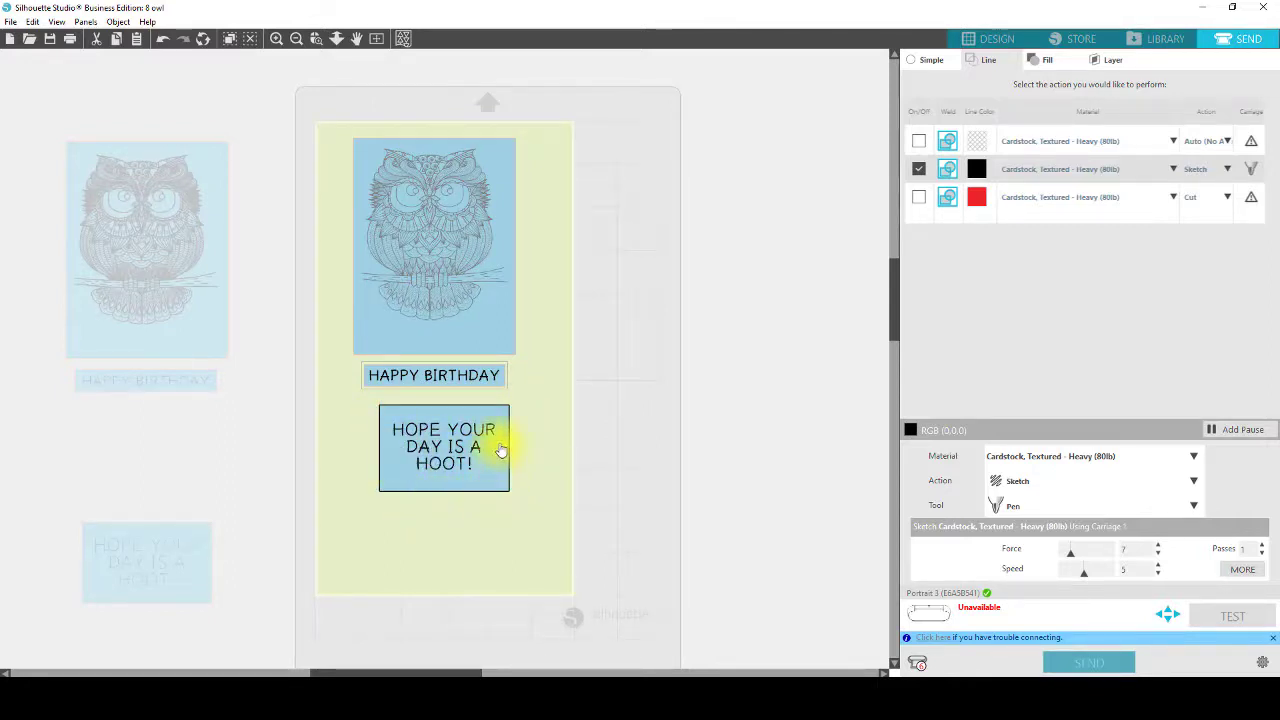
click(919, 199)
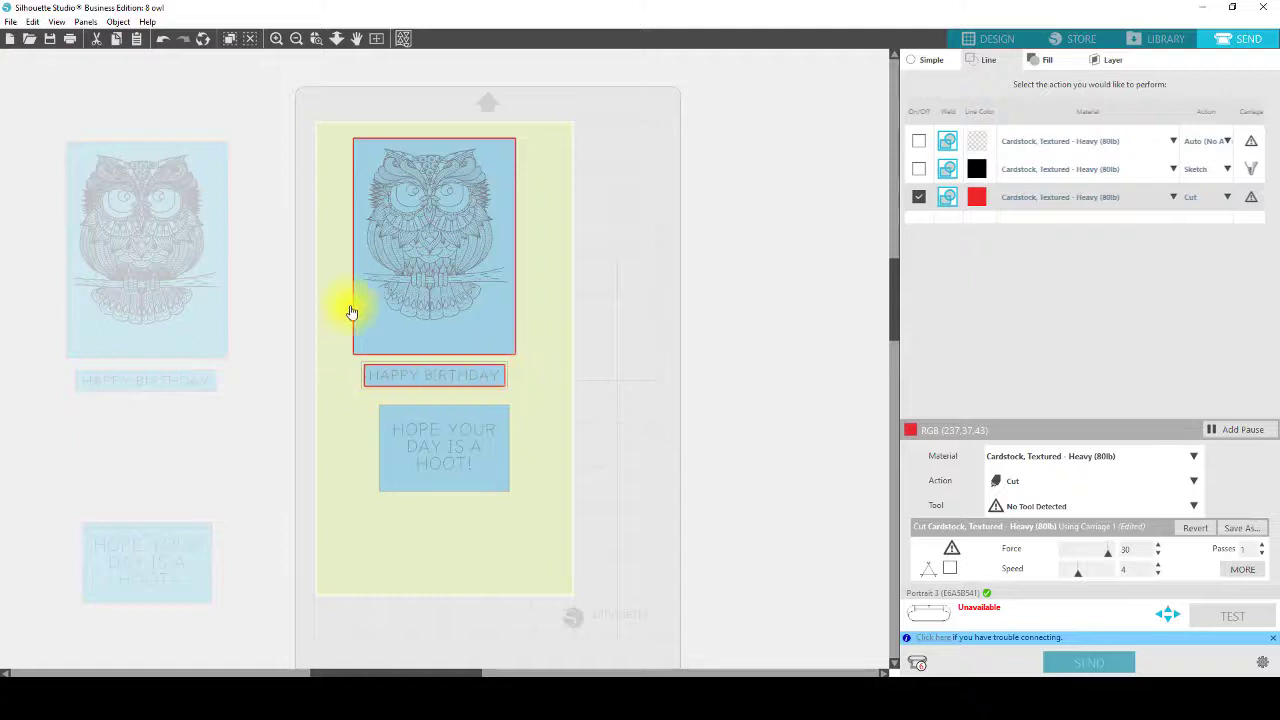
click(988, 39)
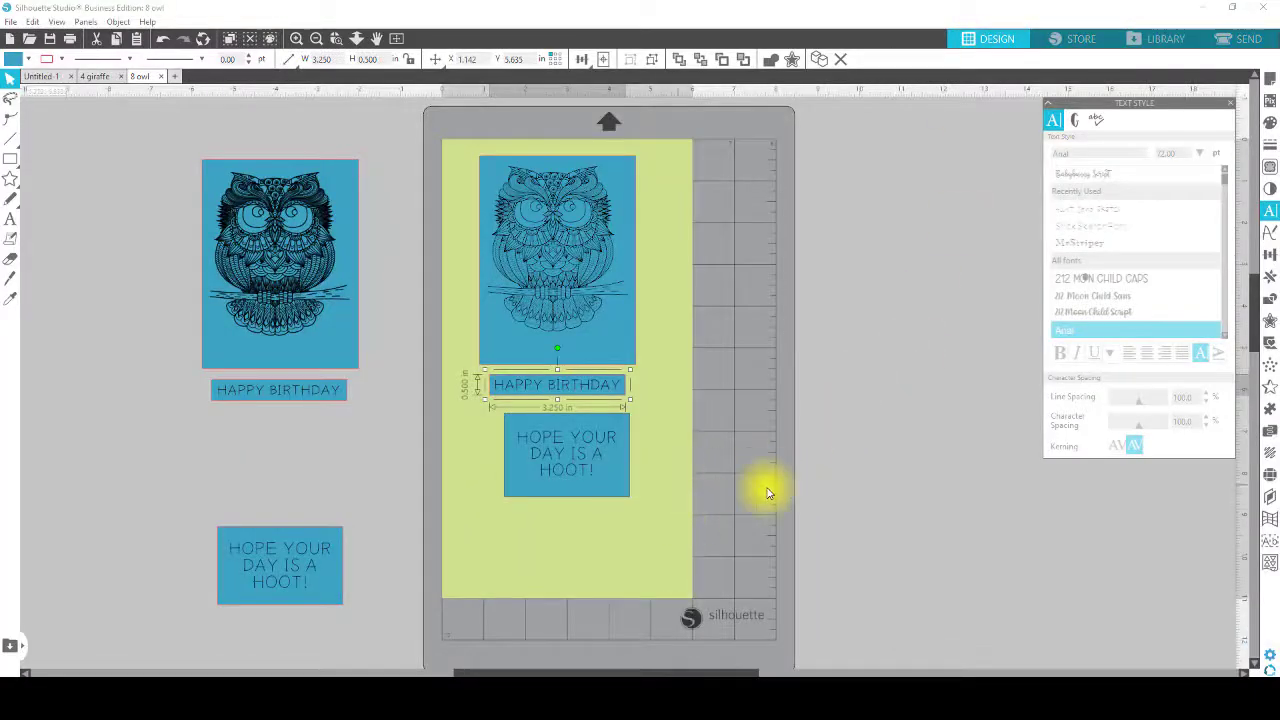
Set the HOPE YOUR DAY panel's line colour to red, then go to the Send settings.
click(624, 476)
right_click(628, 484)
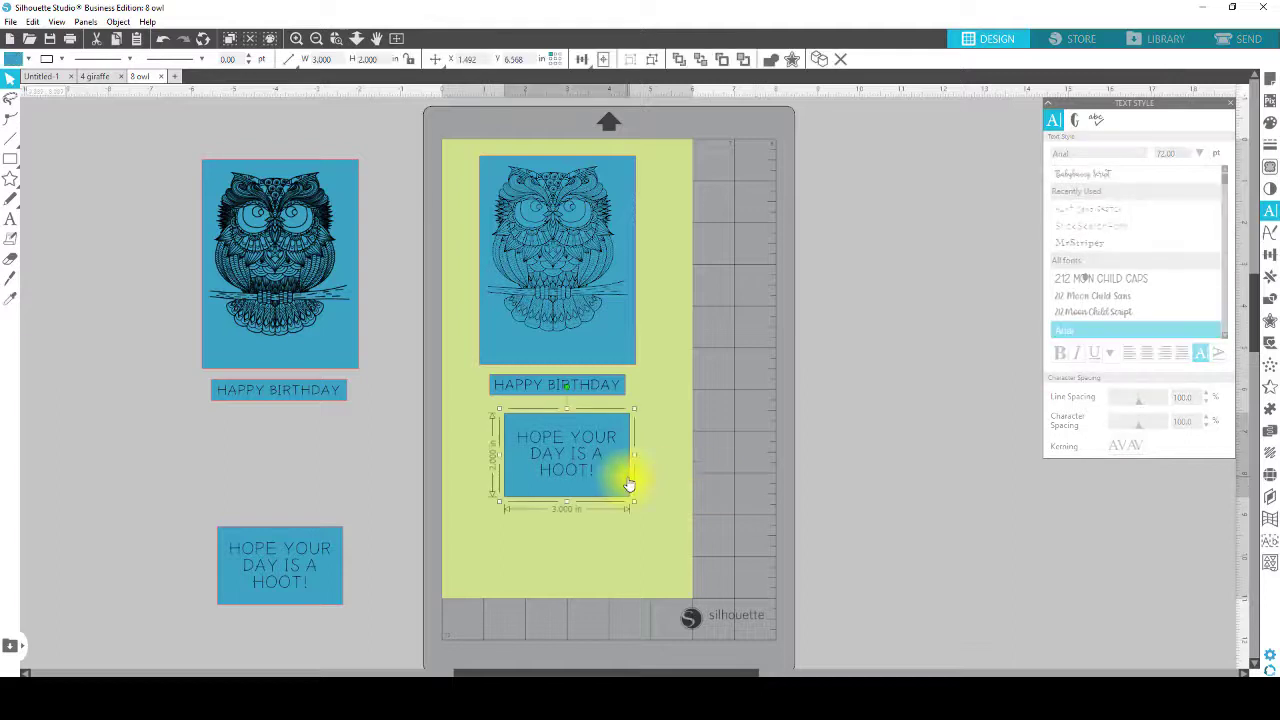
click(692, 343)
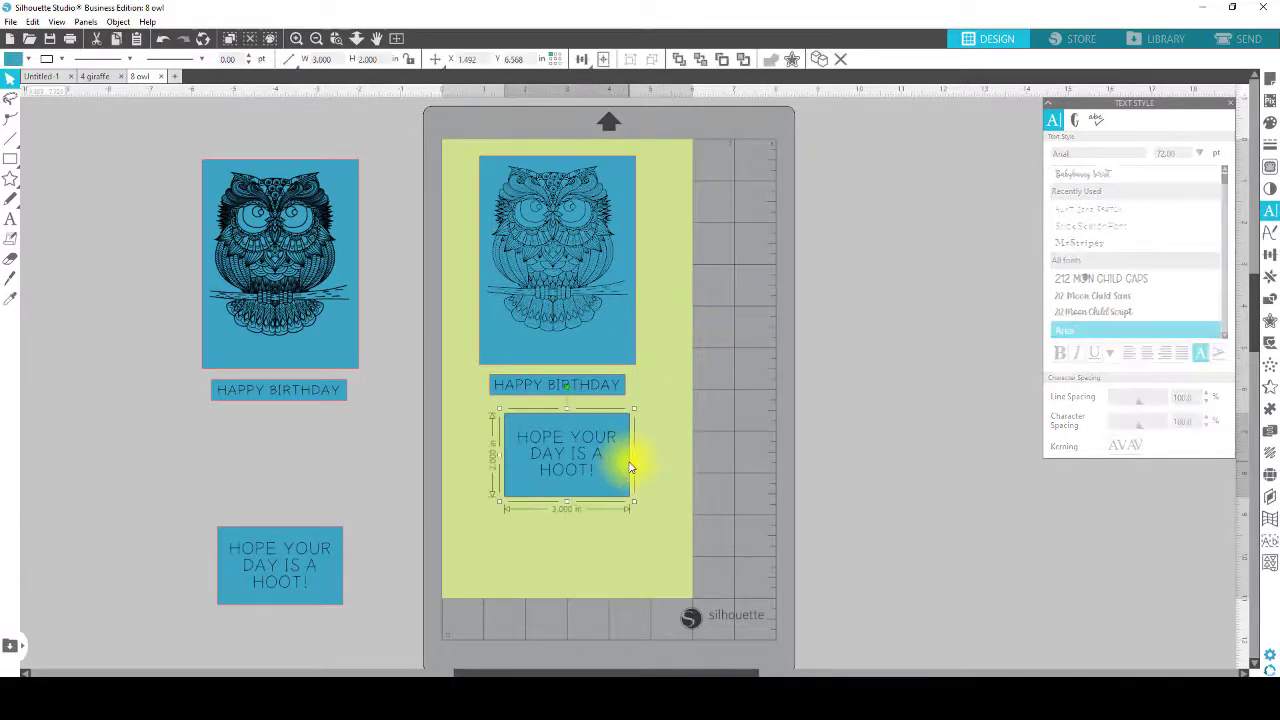
click(49, 65)
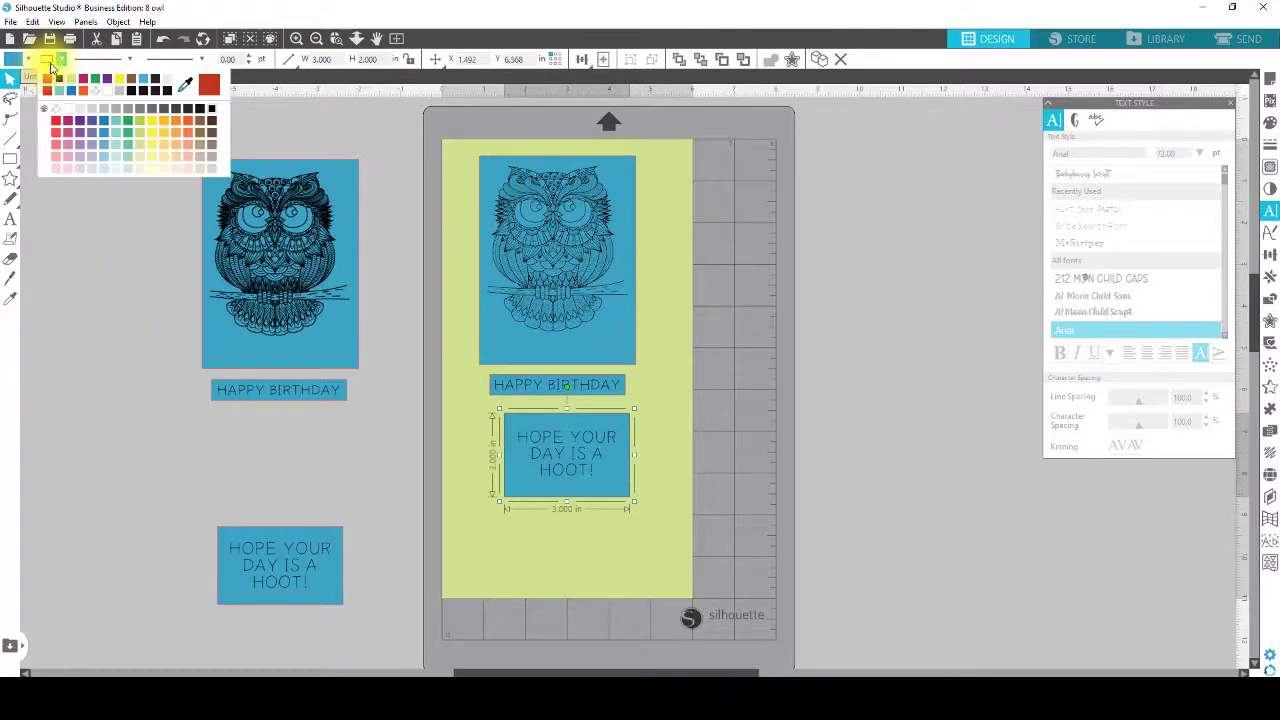
click(44, 86)
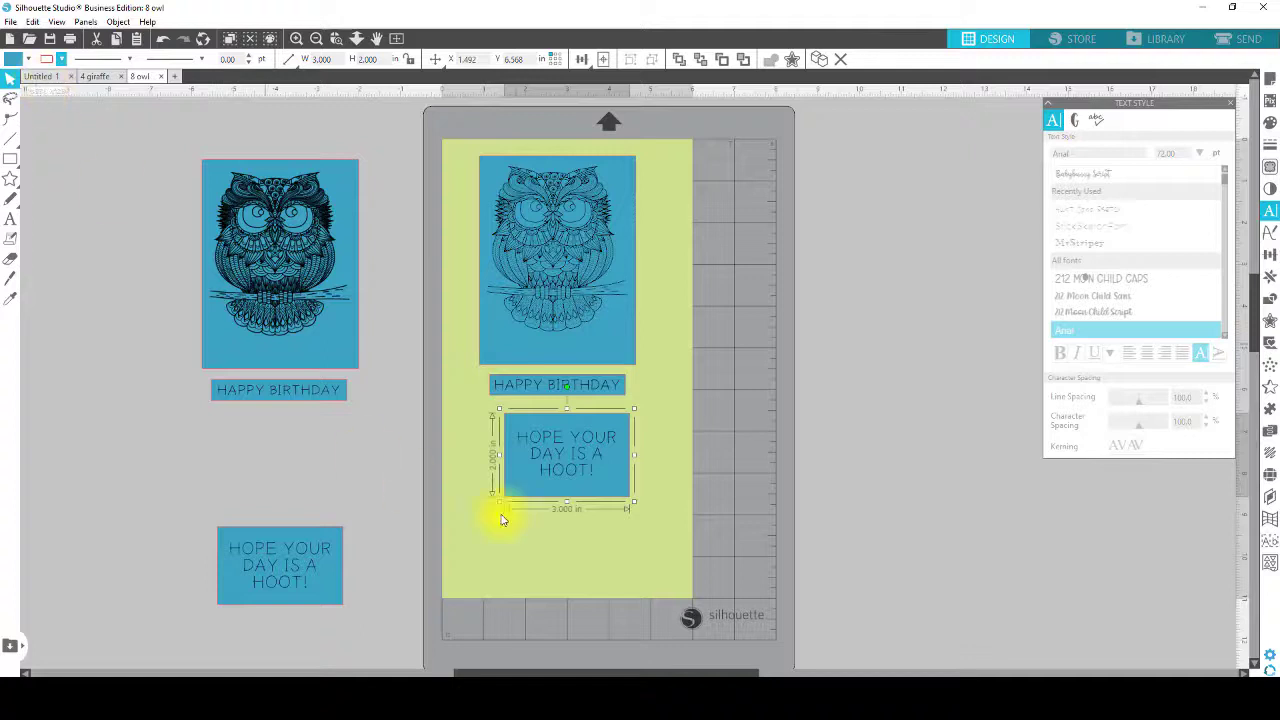
drag(643, 543, 571, 457)
right_click(571, 460)
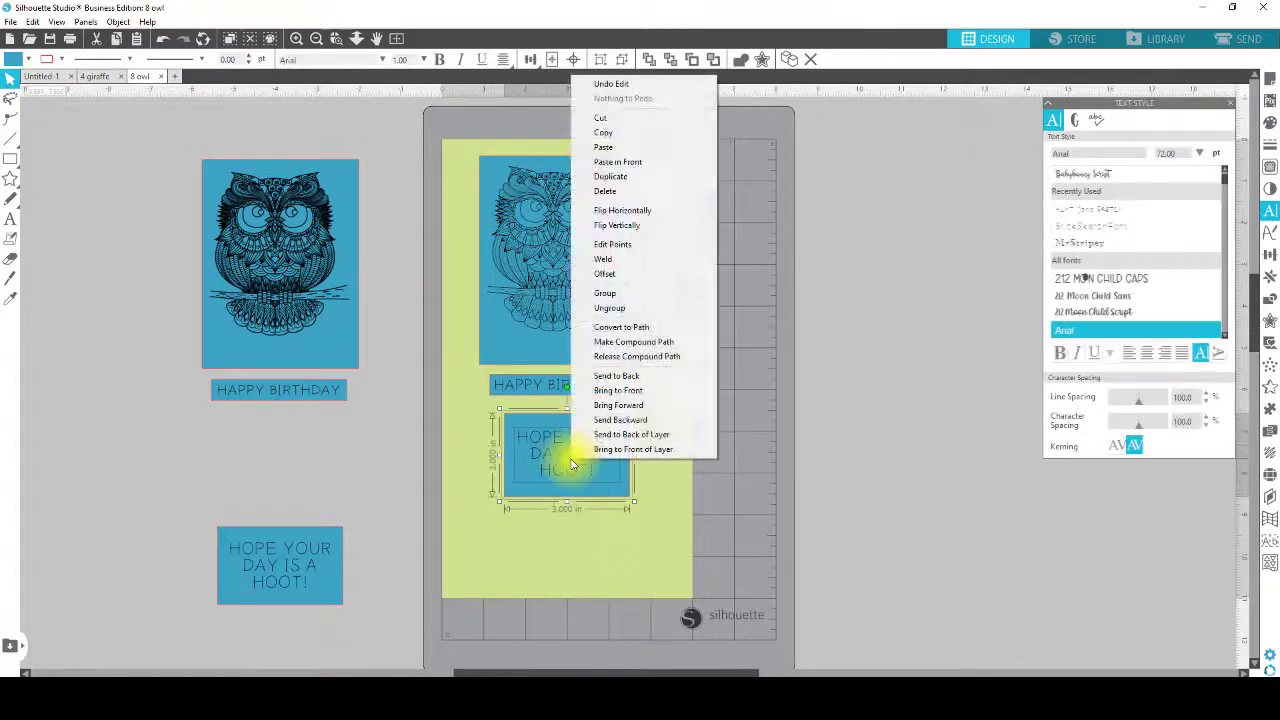
click(610, 295)
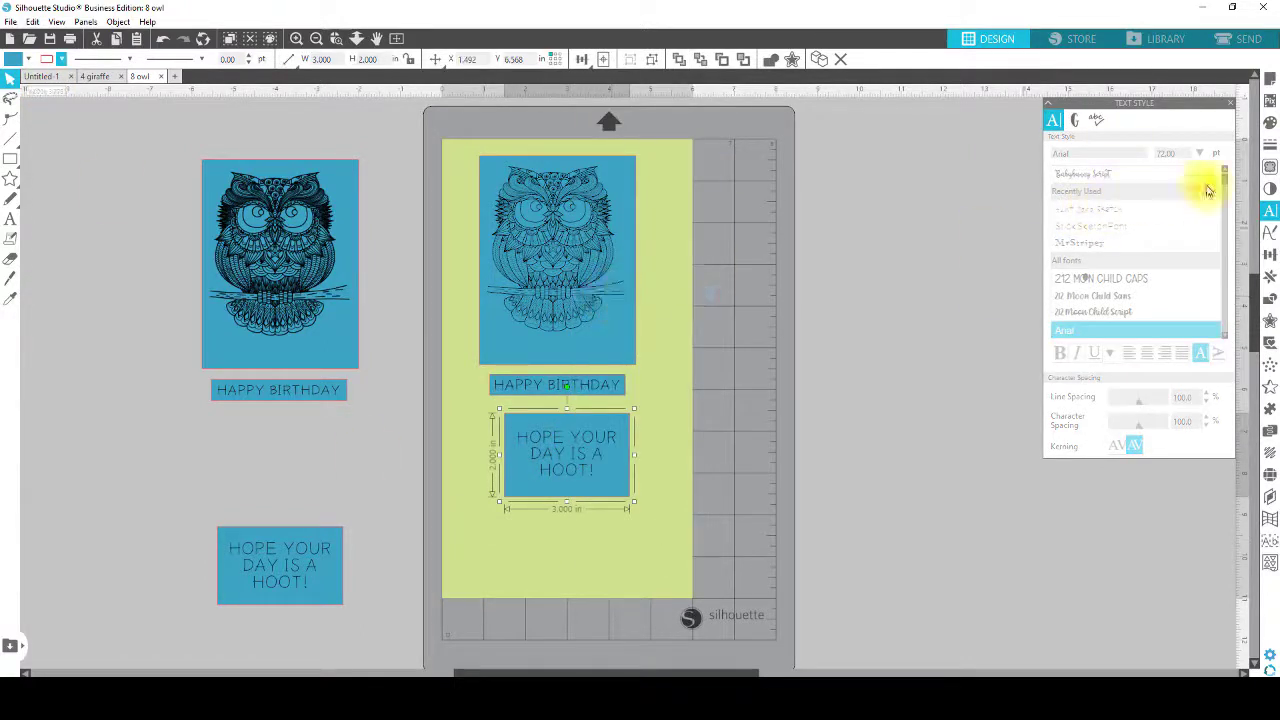
click(1248, 40)
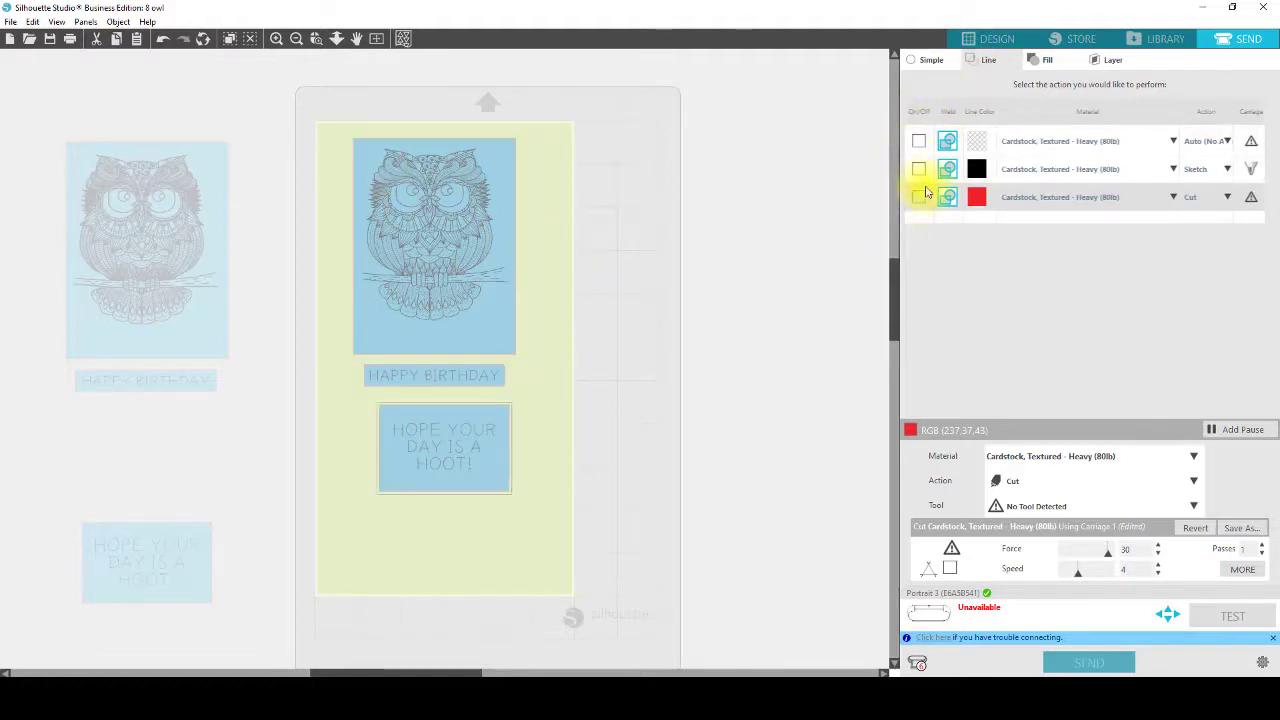
Tick the On/Off box of the black Sketch row in the Line tab.
click(918, 170)
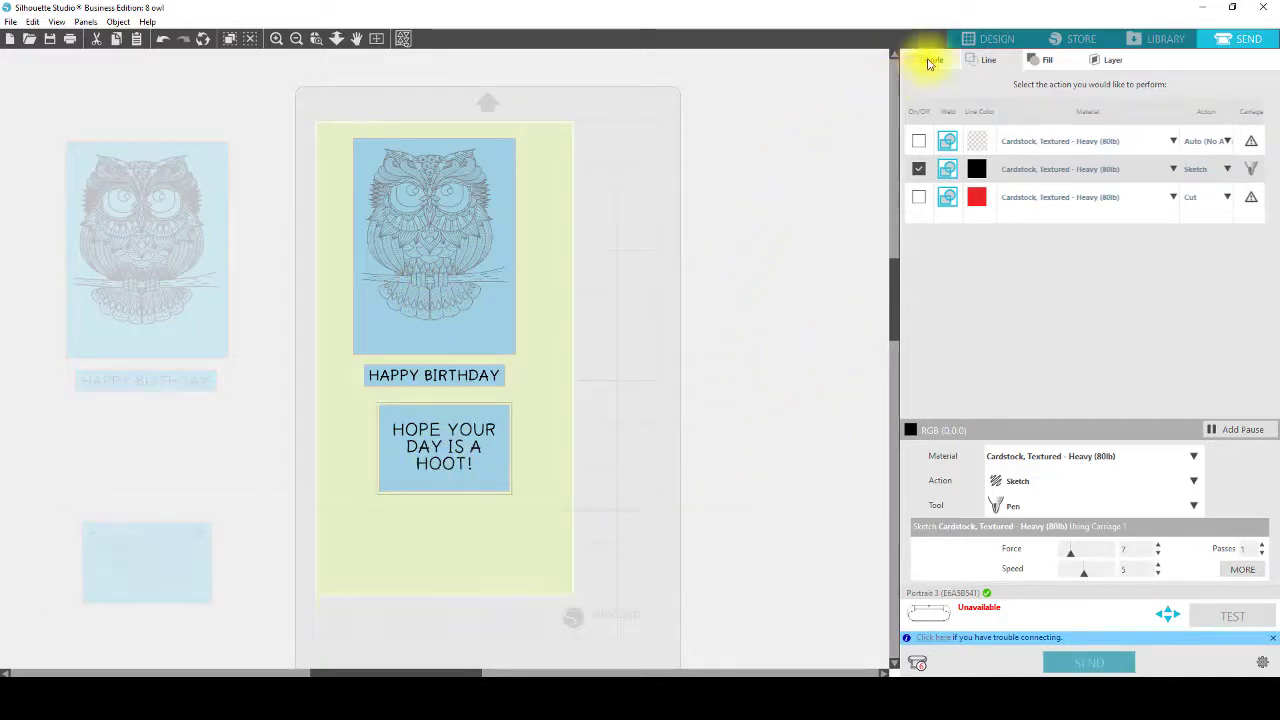
Back in Design, ungroup the owl image from its panel.
click(986, 47)
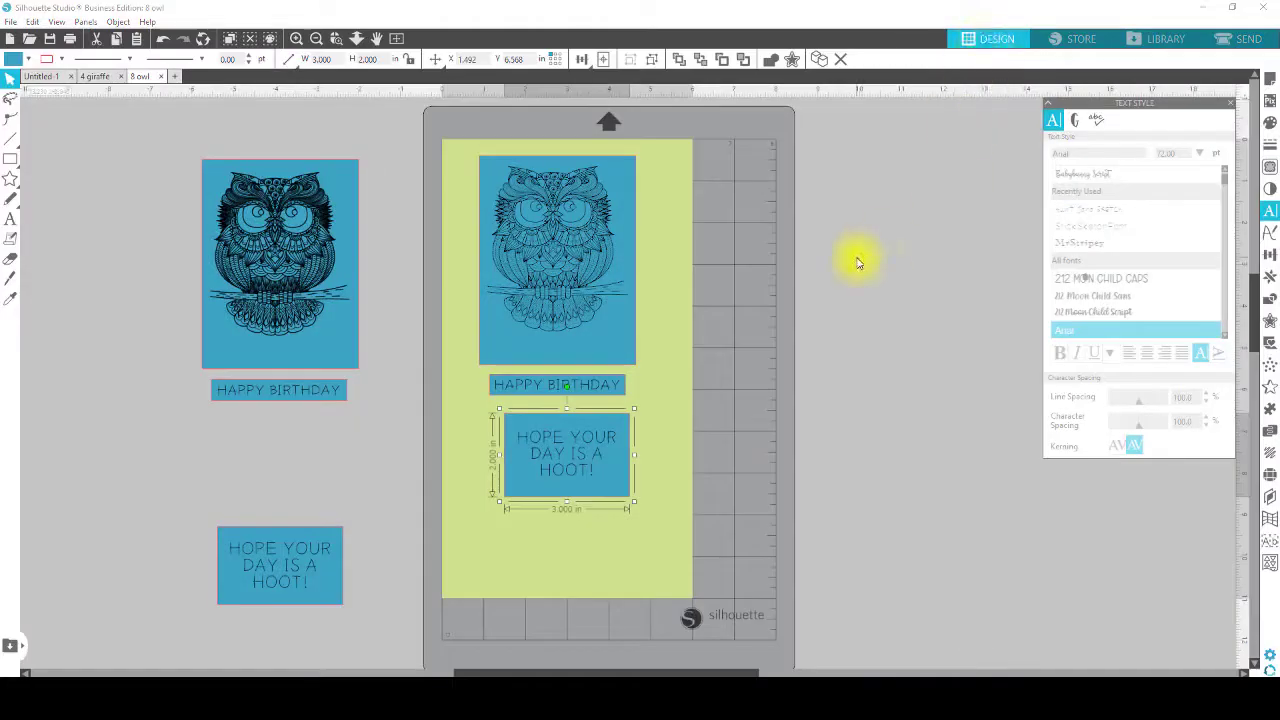
click(578, 276)
right_click(576, 278)
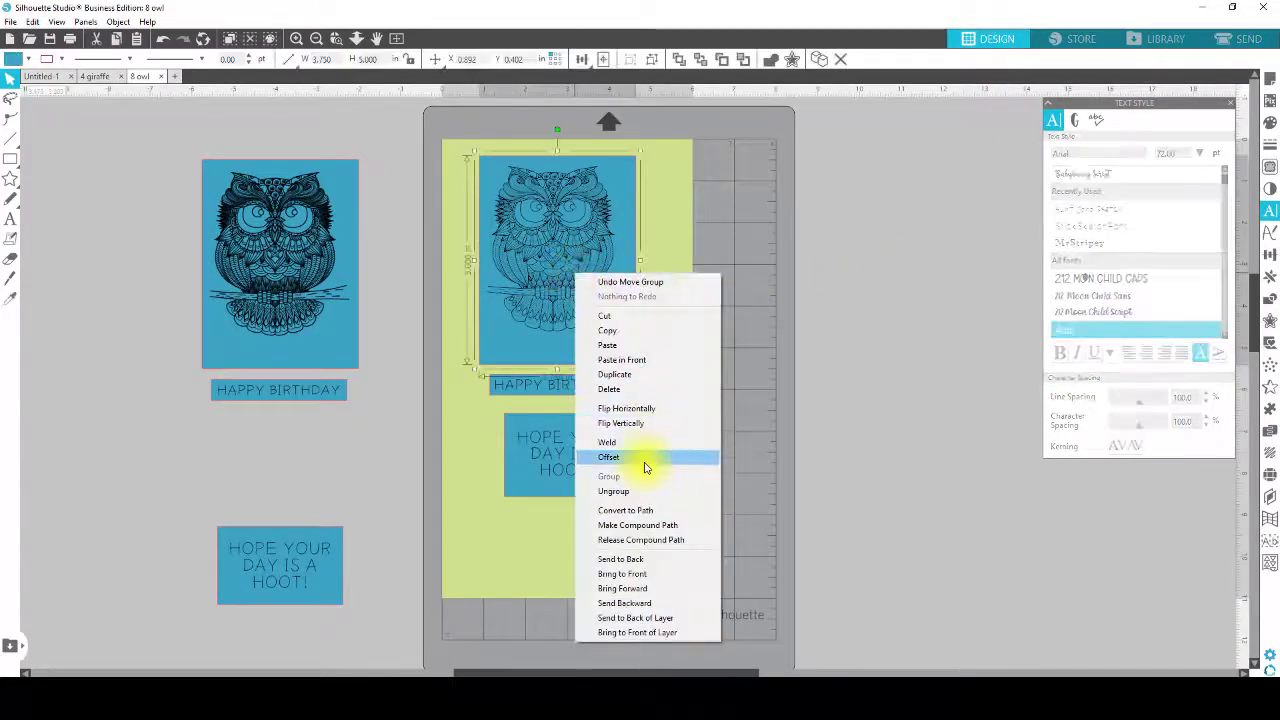
click(634, 490)
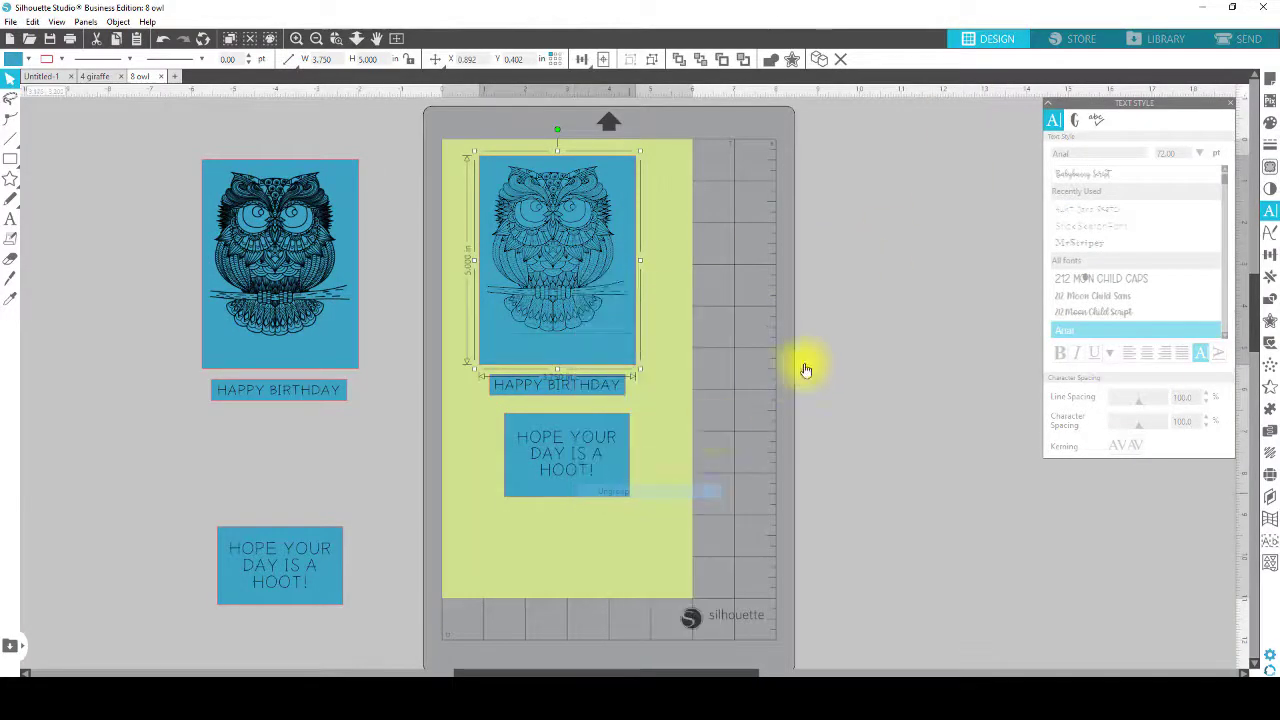
Give the owl line art a 1.00 line width and black line colour.
click(534, 292)
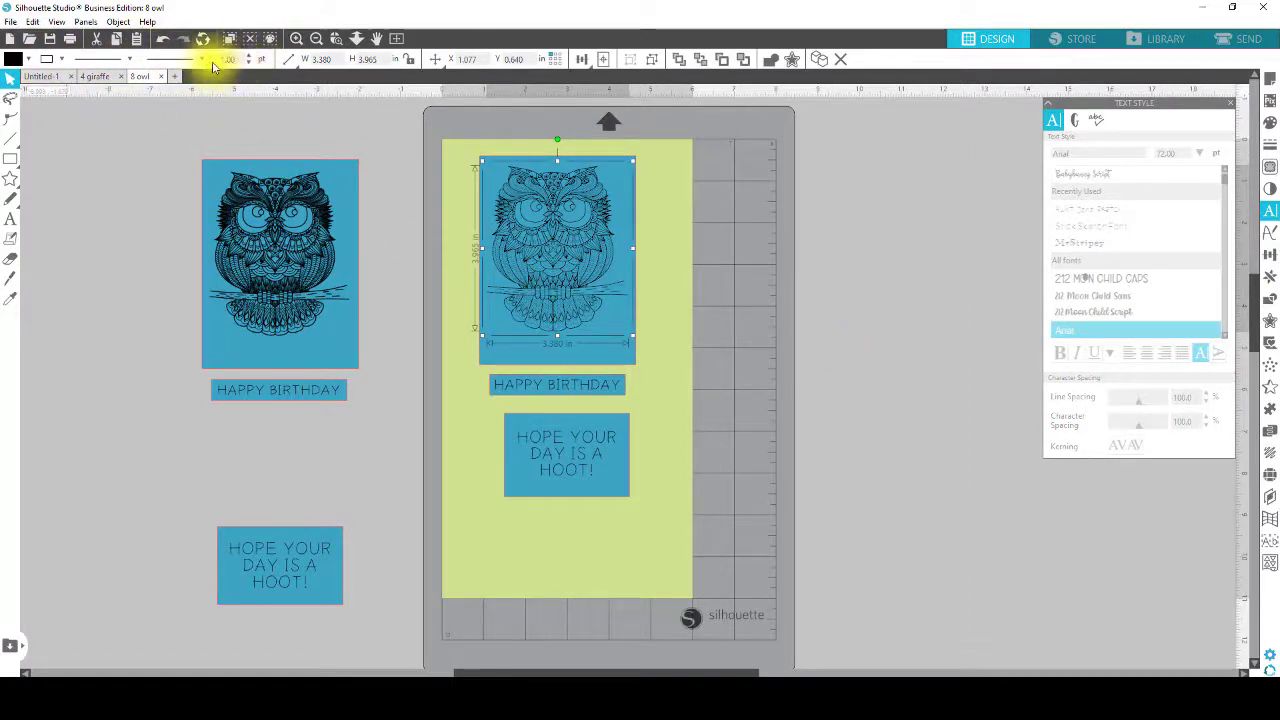
click(248, 62)
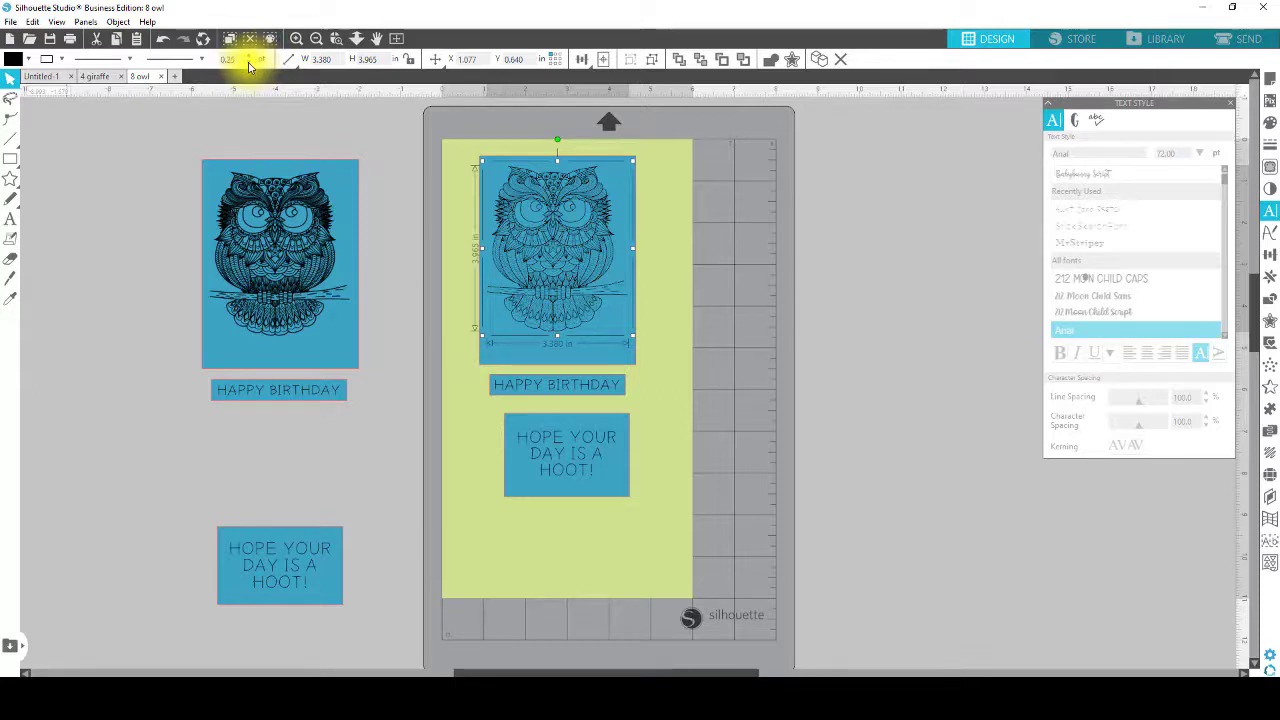
click(48, 64)
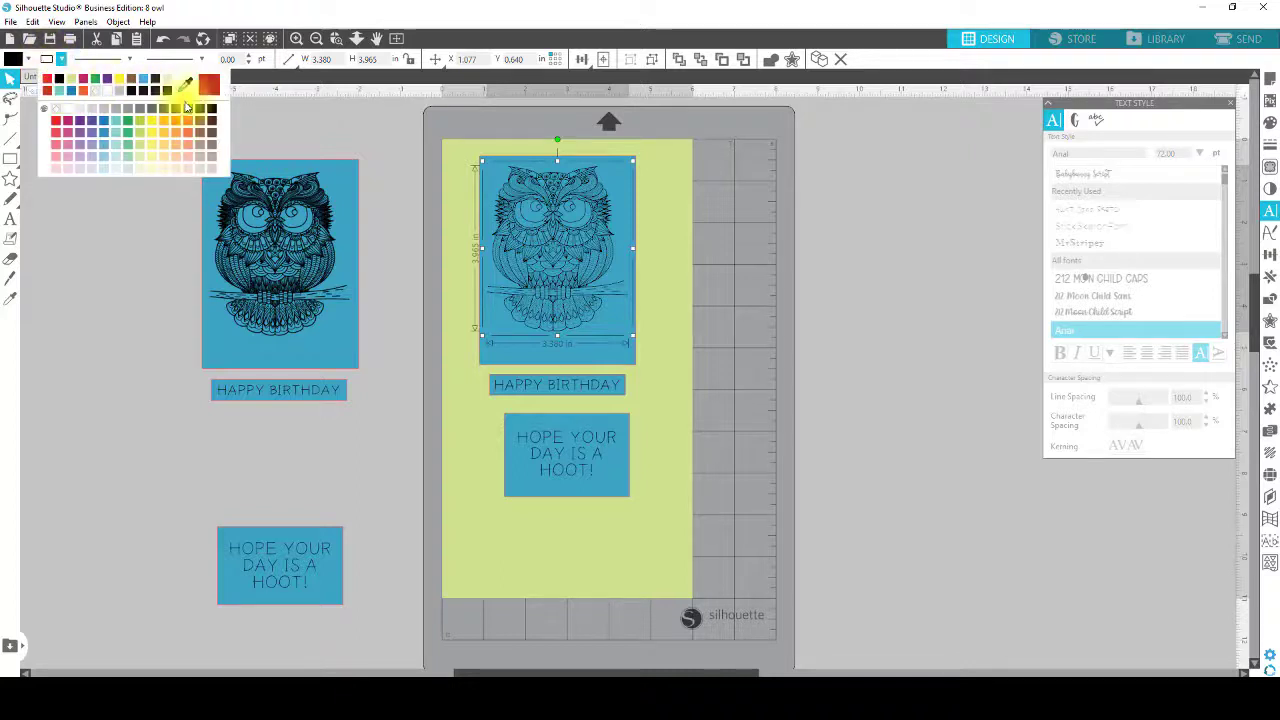
click(212, 114)
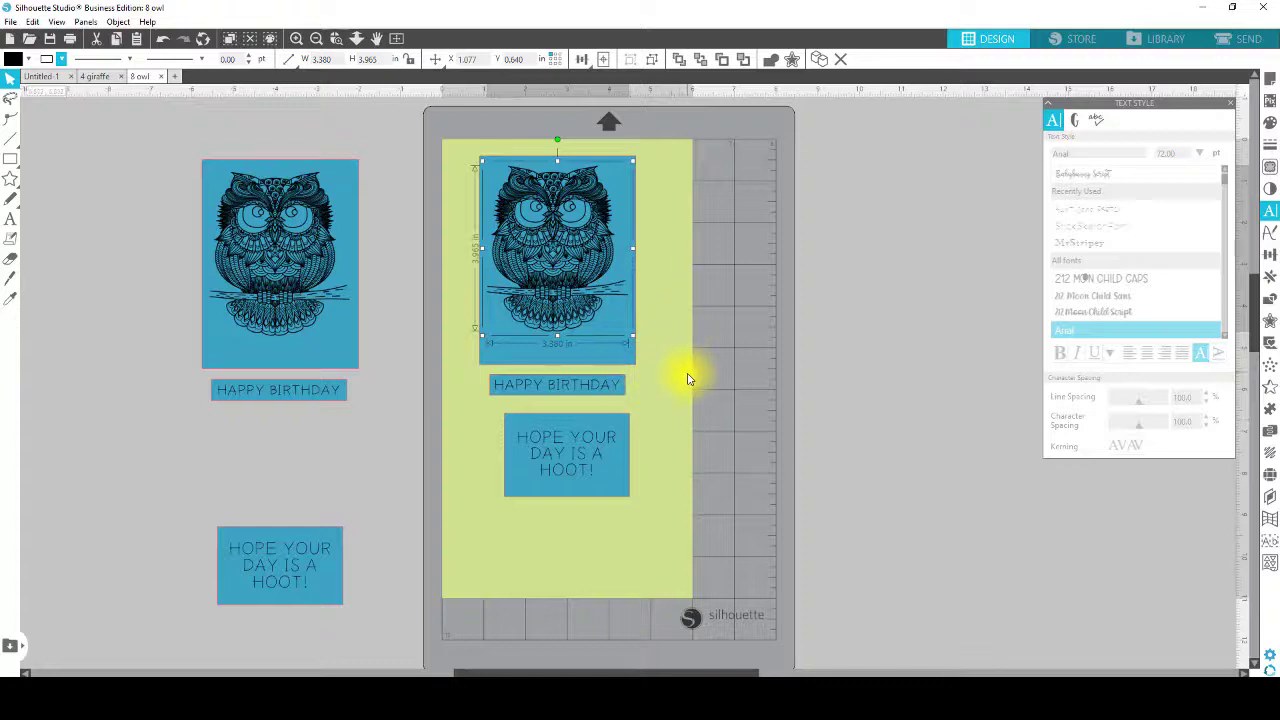
drag(686, 372, 525, 176)
right_click(574, 237)
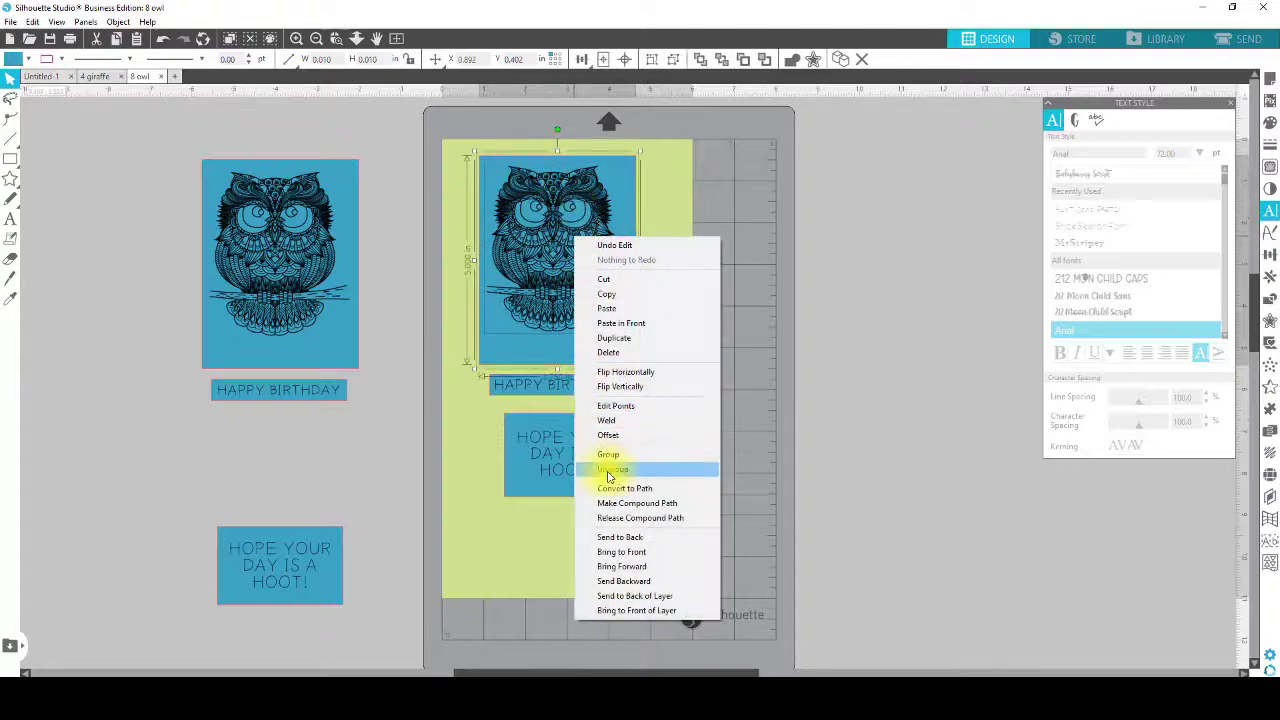
click(439, 295)
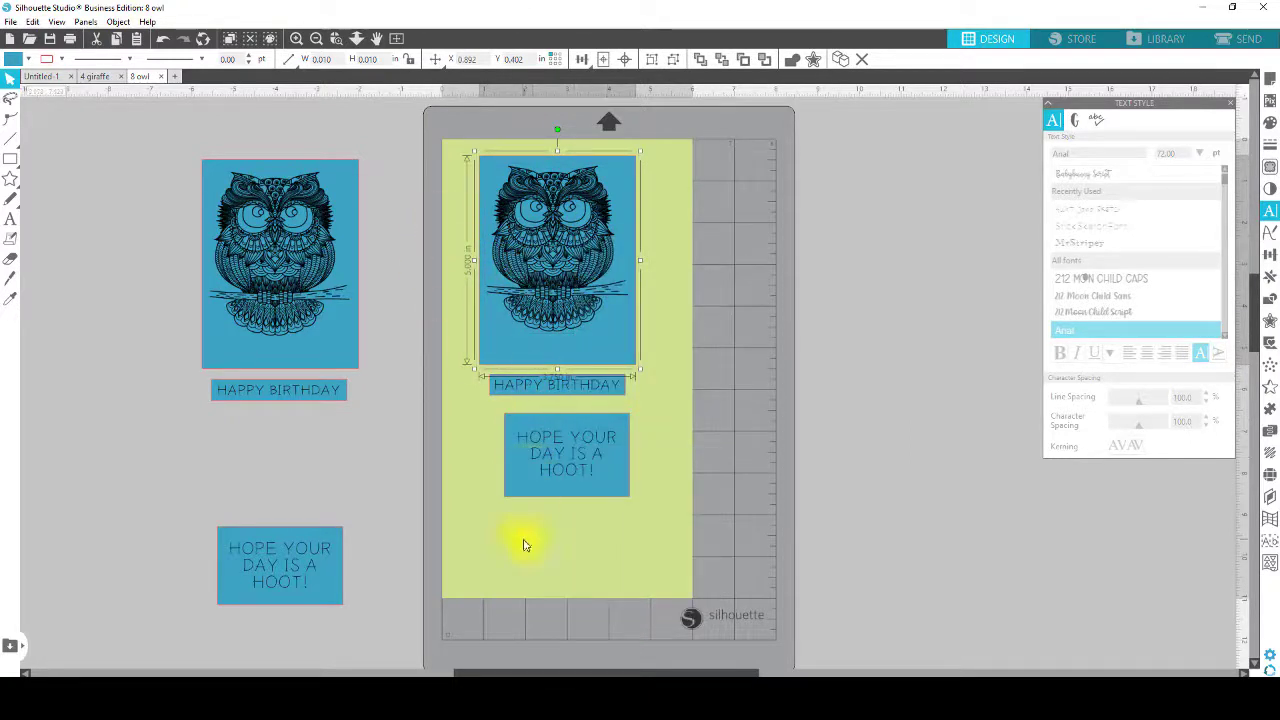
click(666, 480)
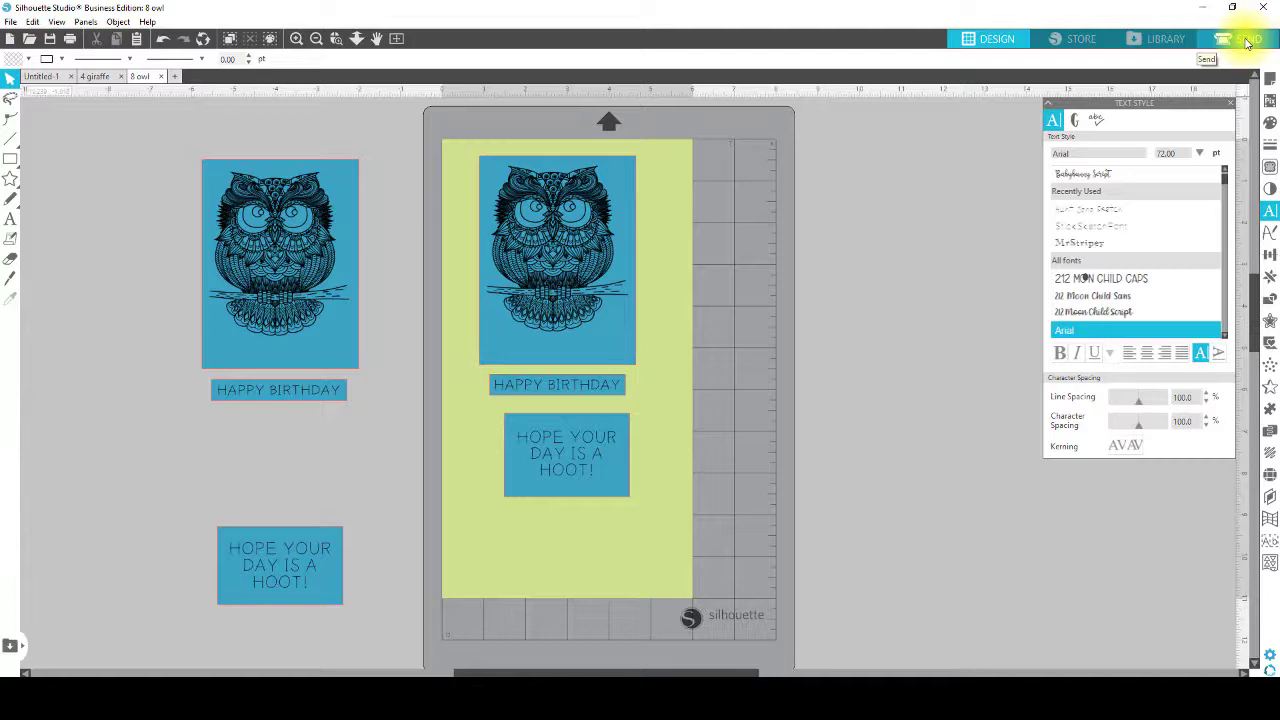
In the Send settings, switch off the black Sketch row and switch on the red Cut row.
click(1247, 40)
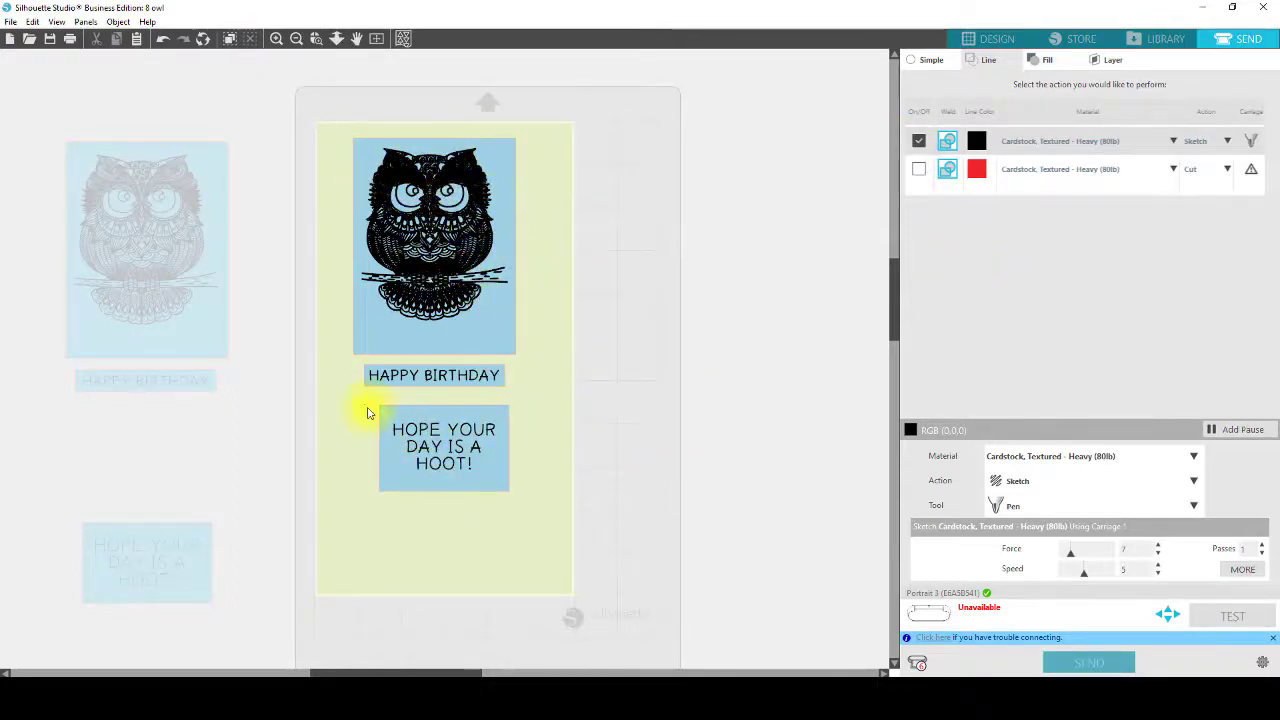
click(919, 141)
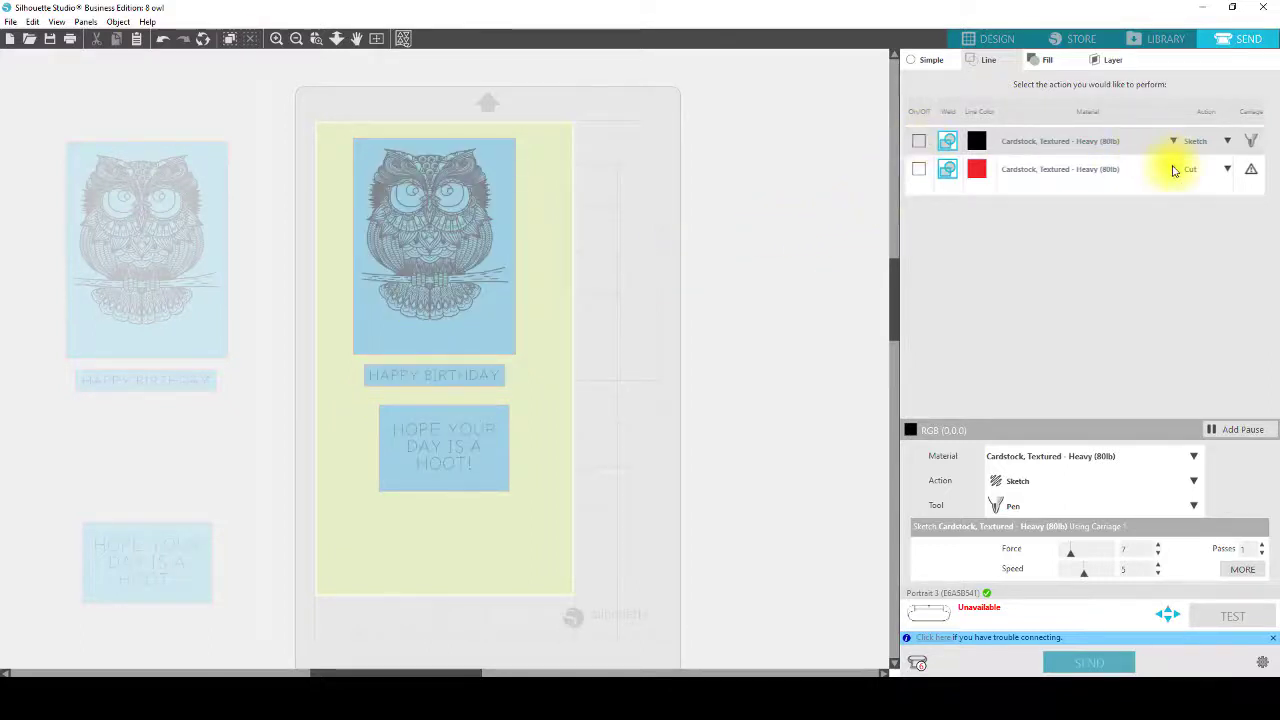
click(919, 170)
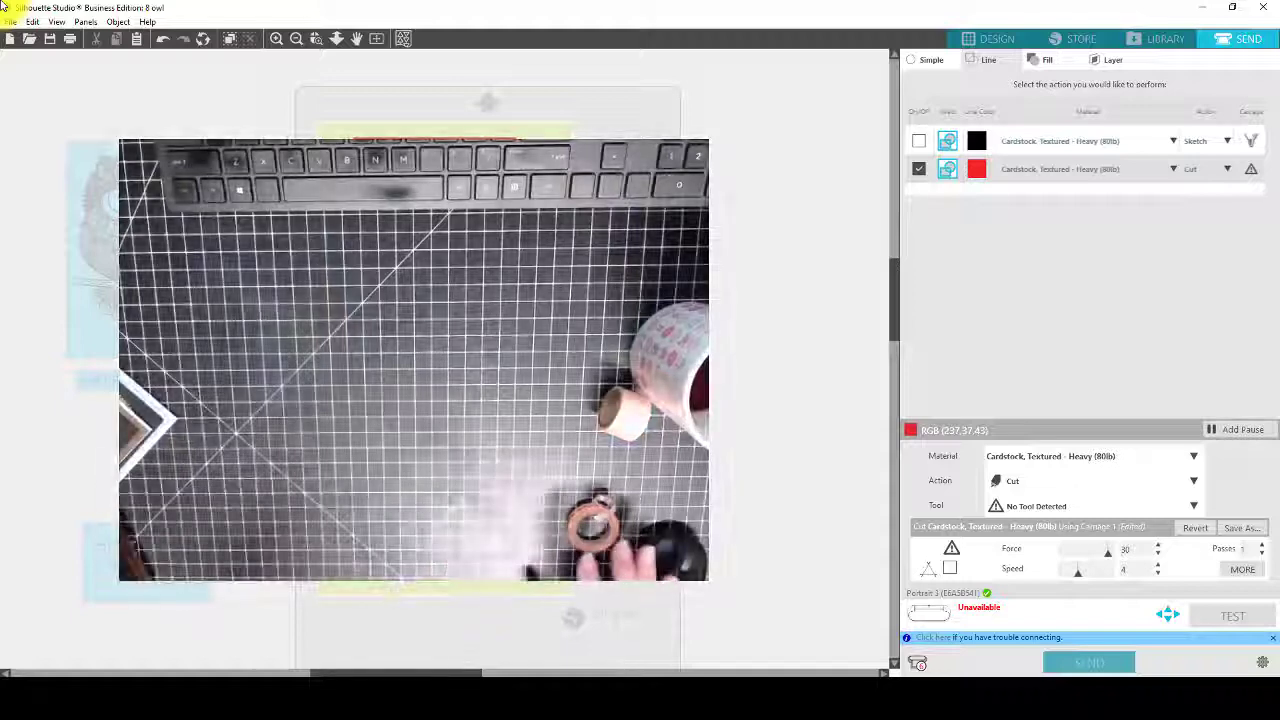
Turn off red Cut, turn on black Sketch, and send the sketch job to the cutter.
click(356, 38)
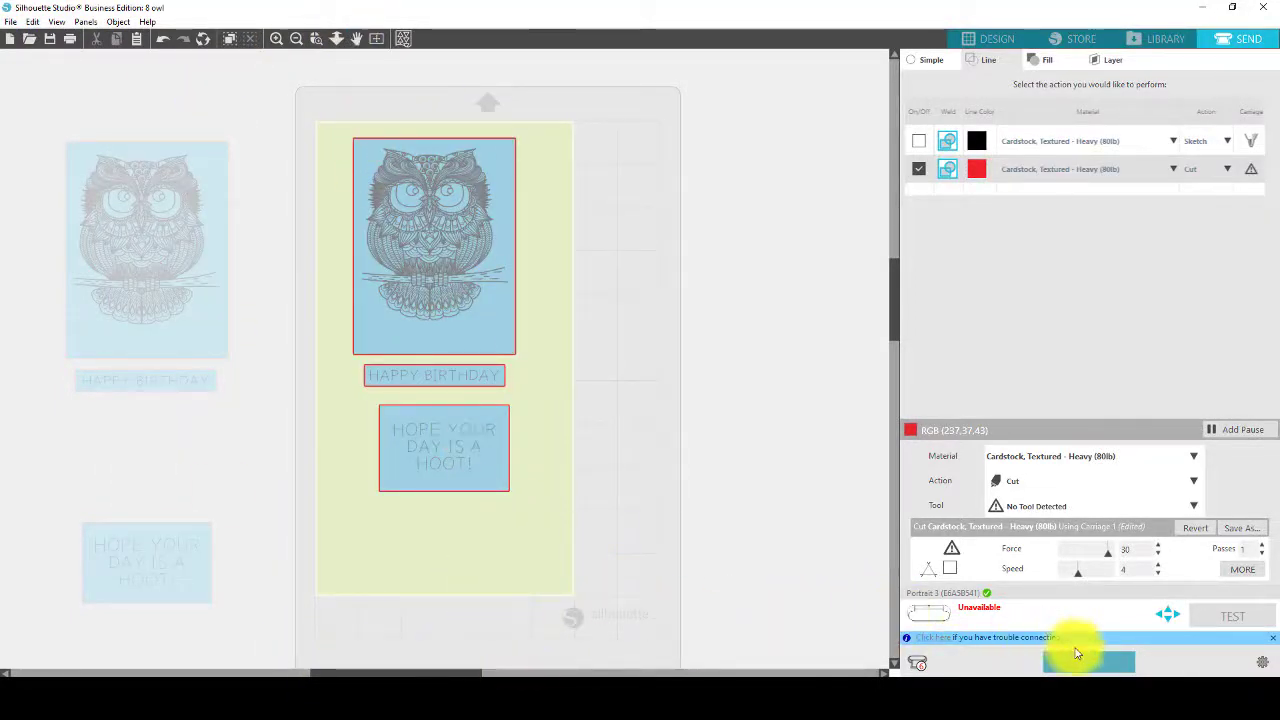
click(918, 169)
click(919, 141)
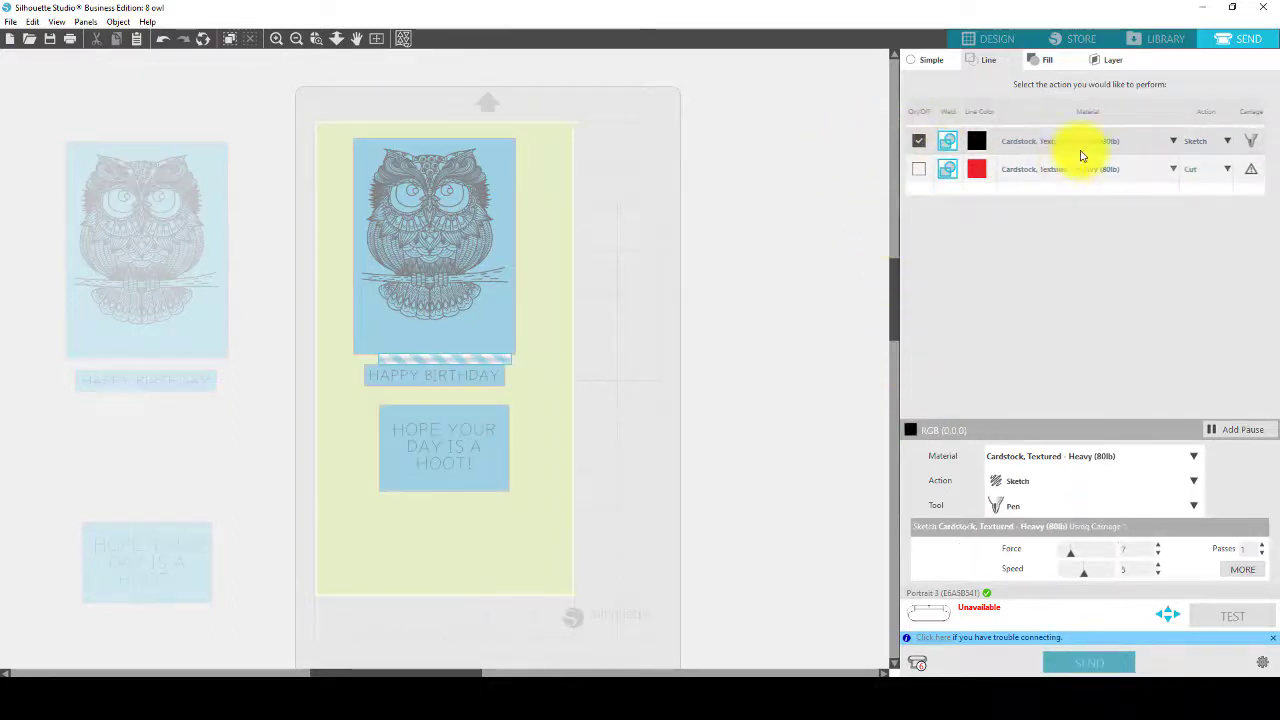
click(1092, 664)
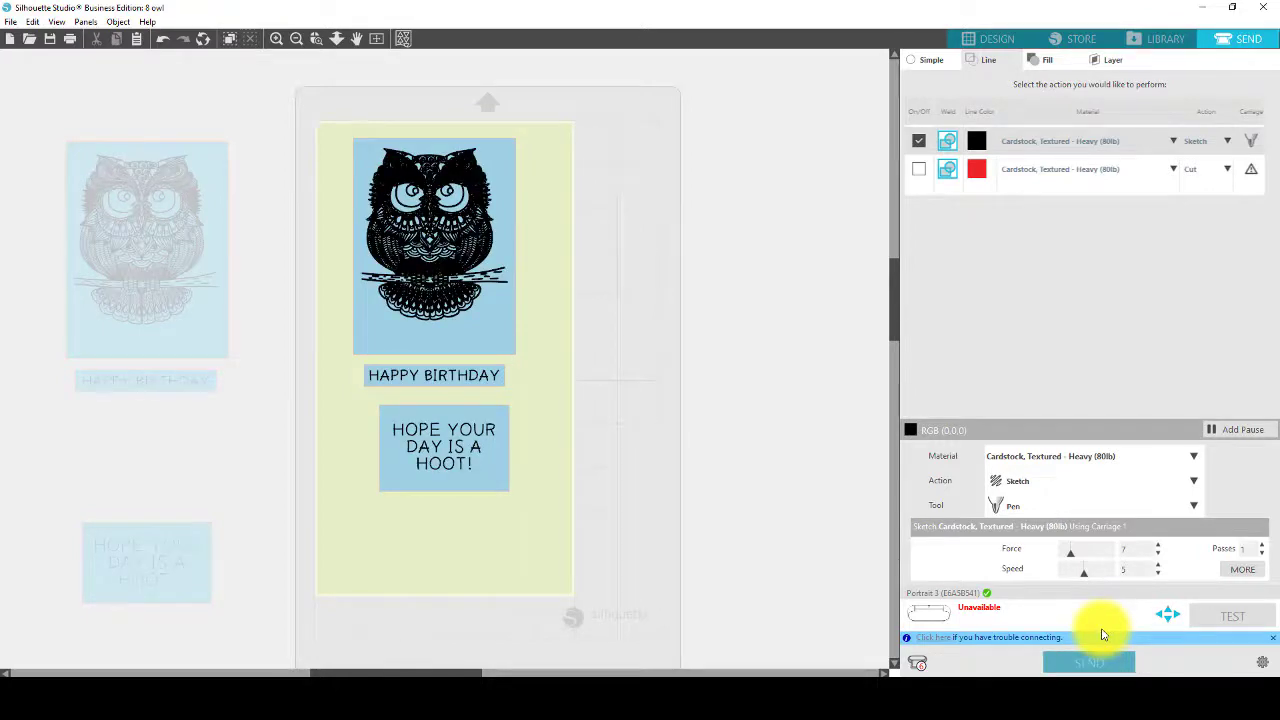